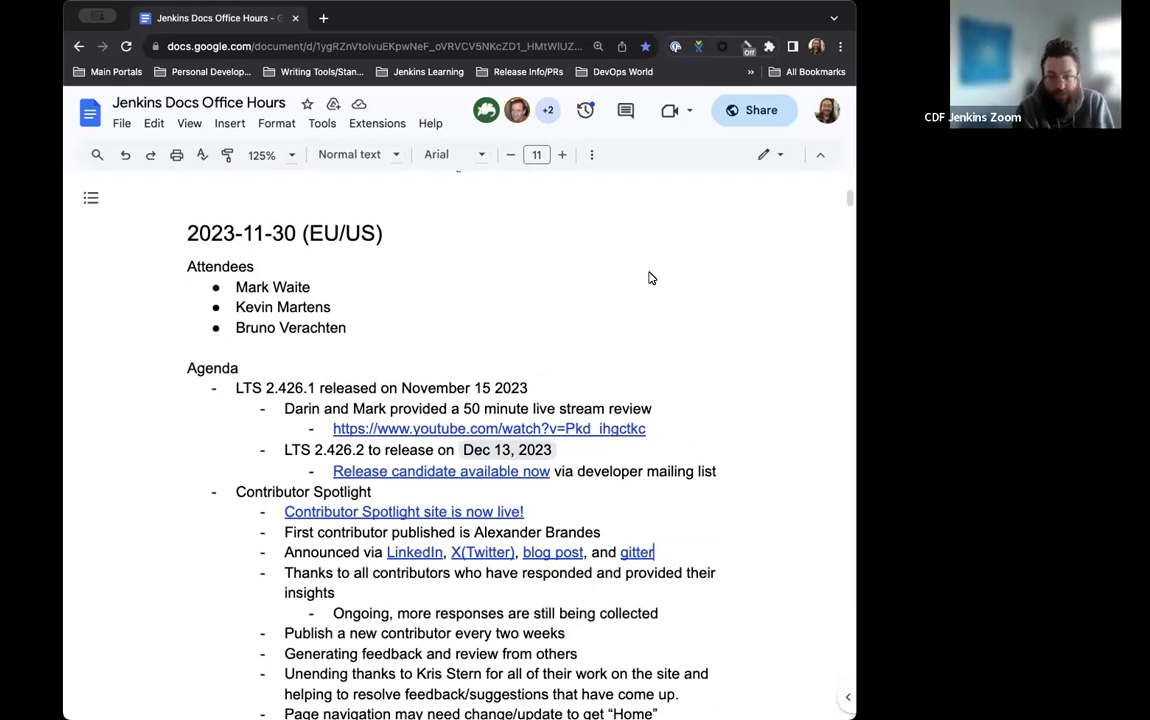
Review the 2023-11-30 meeting agenda from the LTS release items through the versioned documentation topic
scroll(650, 280, "down", 3)
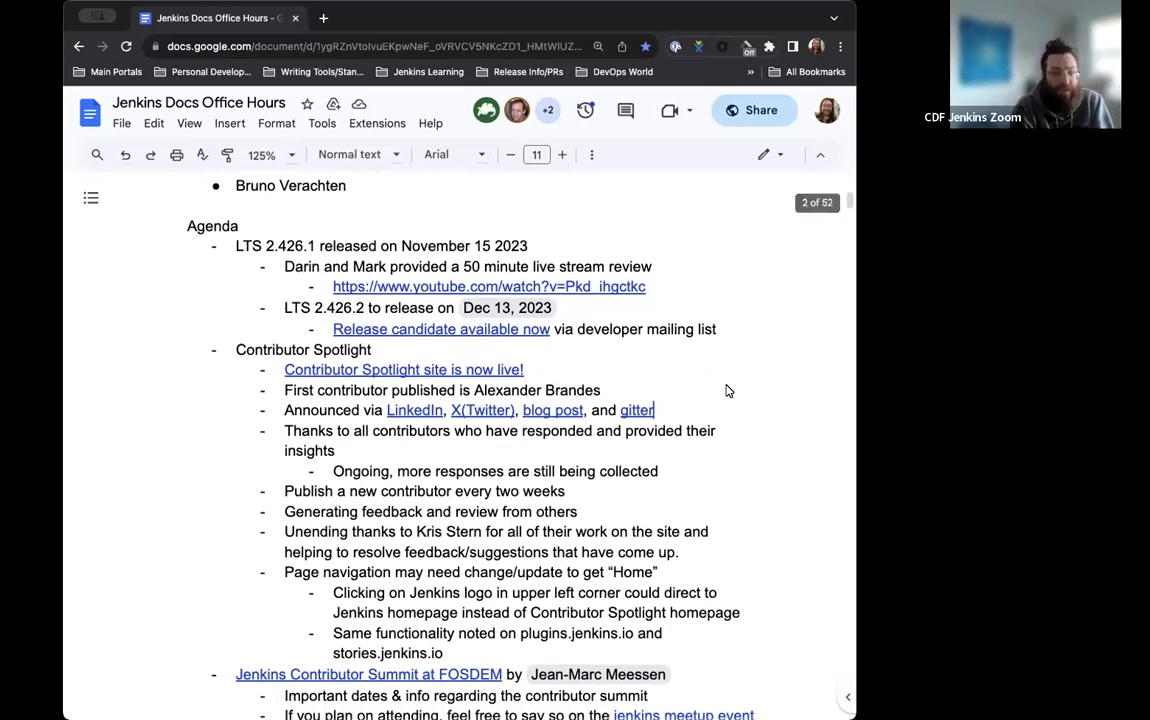
scroll(739, 316, "down", 1)
scroll(741, 316, "down", 4)
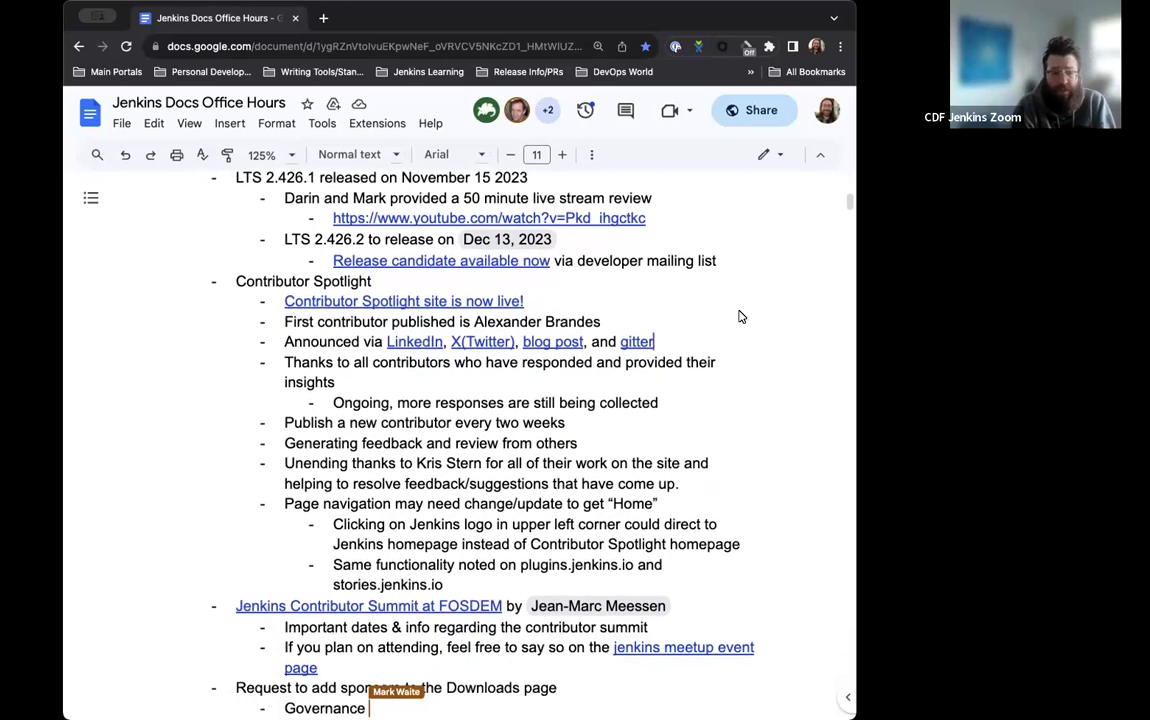
scroll(739, 316, "down", 4)
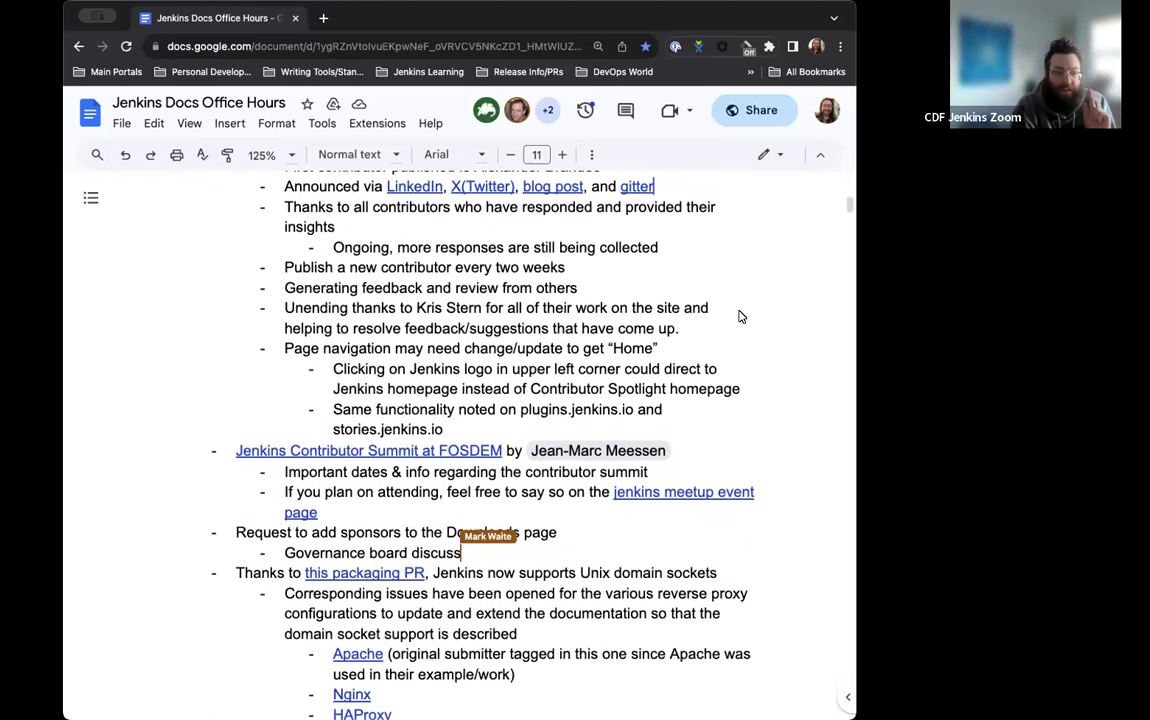
scroll(741, 316, "down", 8)
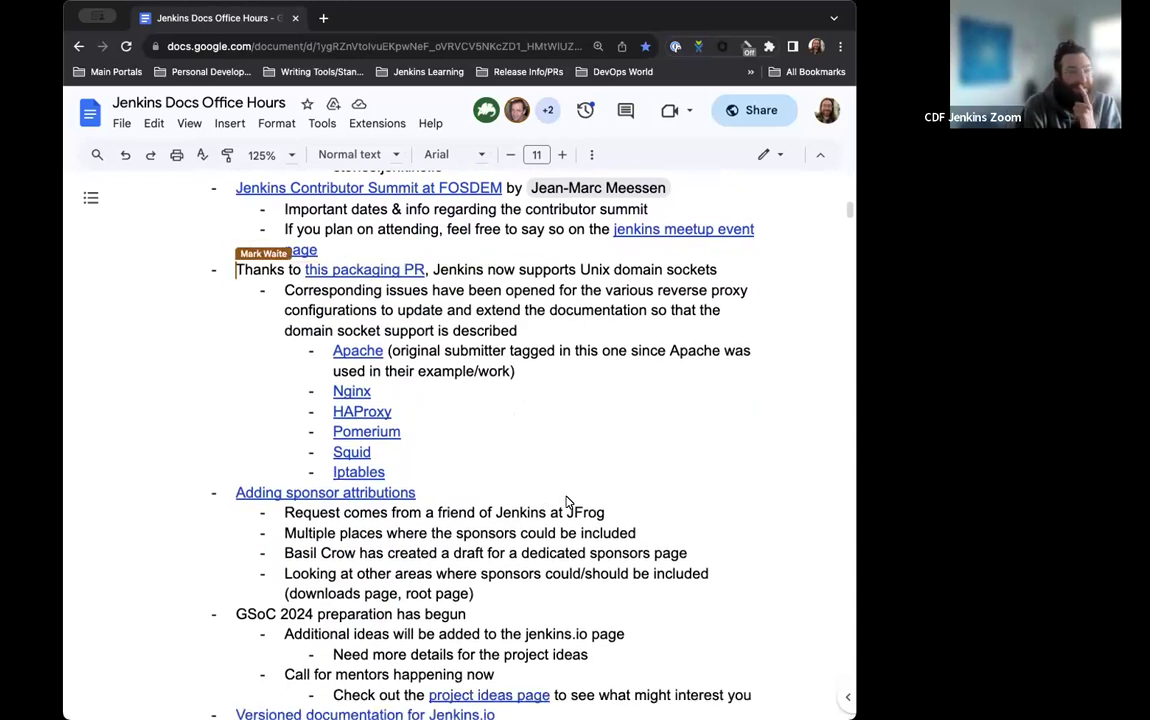
scroll(566, 495, "down", 1)
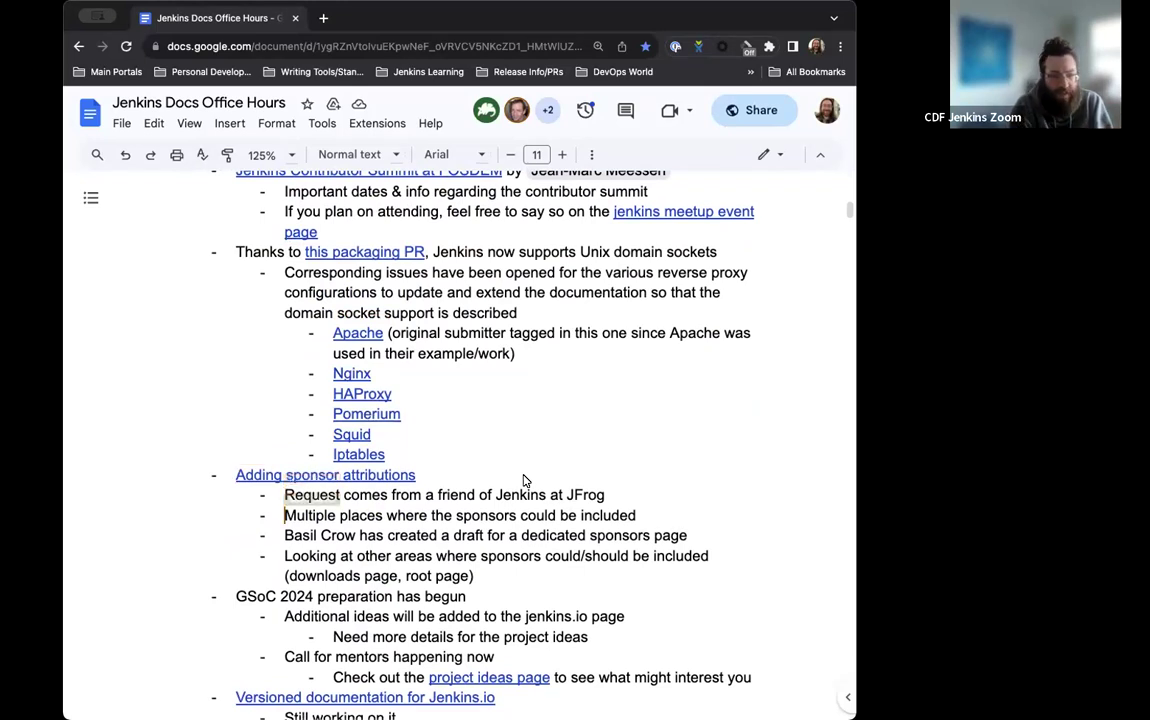
scroll(532, 436, "up", 2)
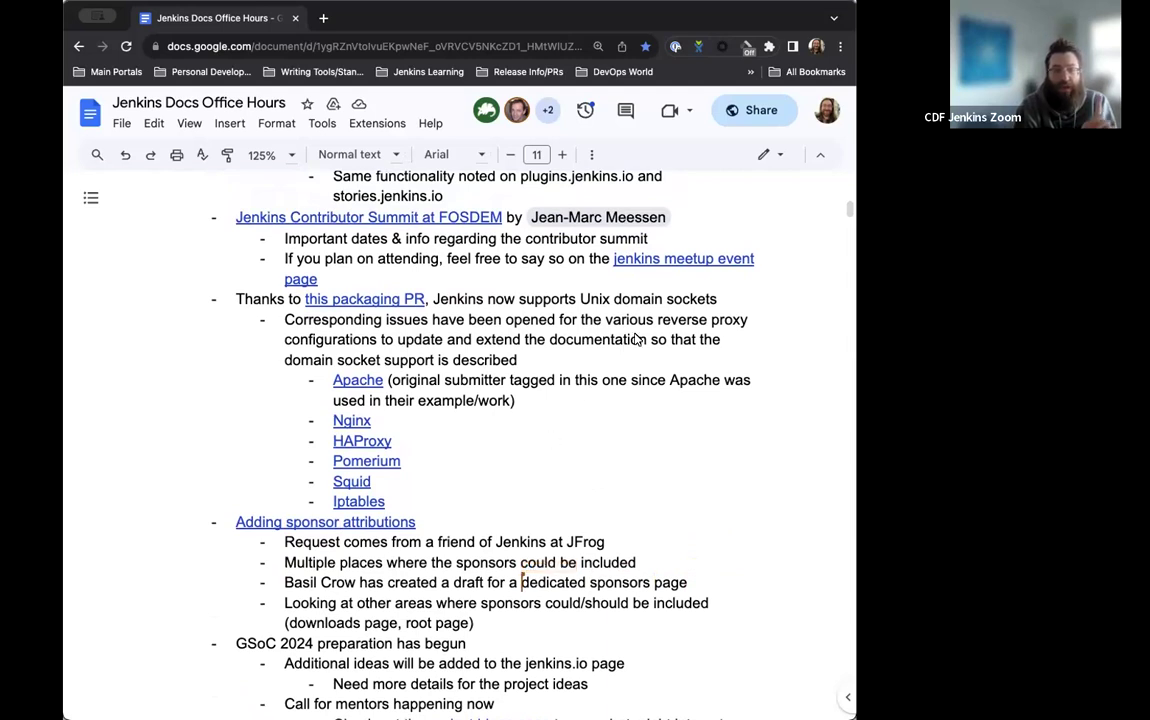
scroll(638, 369, "down", 5)
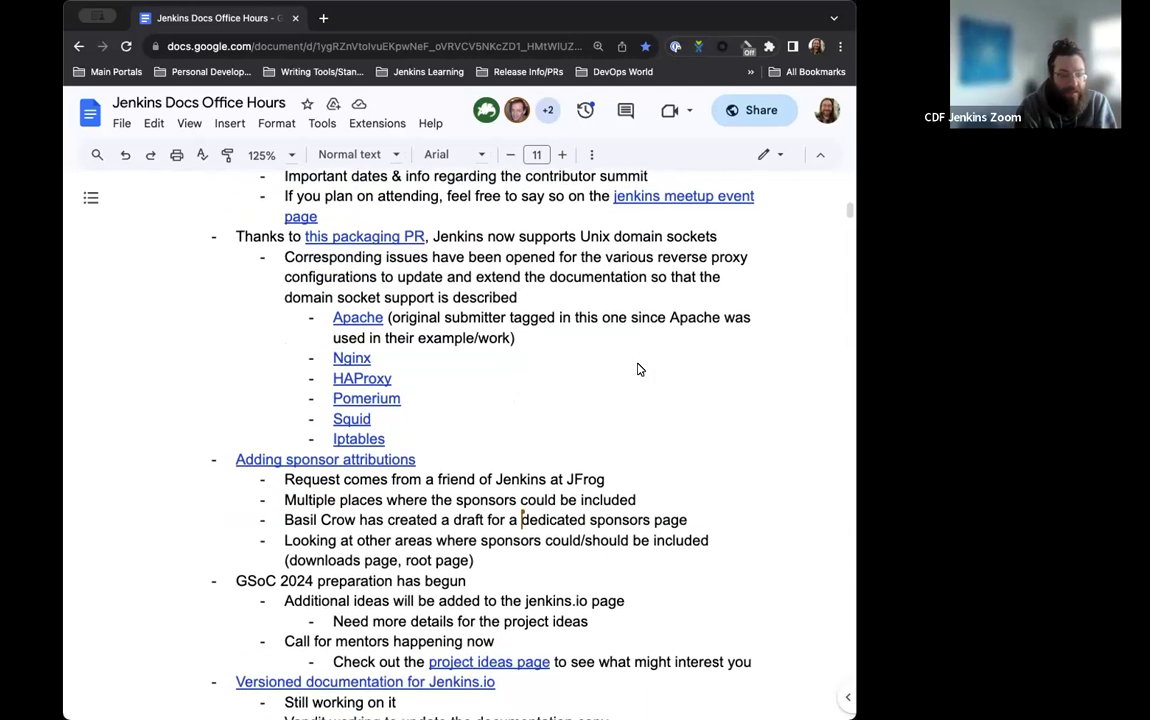
scroll(430, 388, "down", 1)
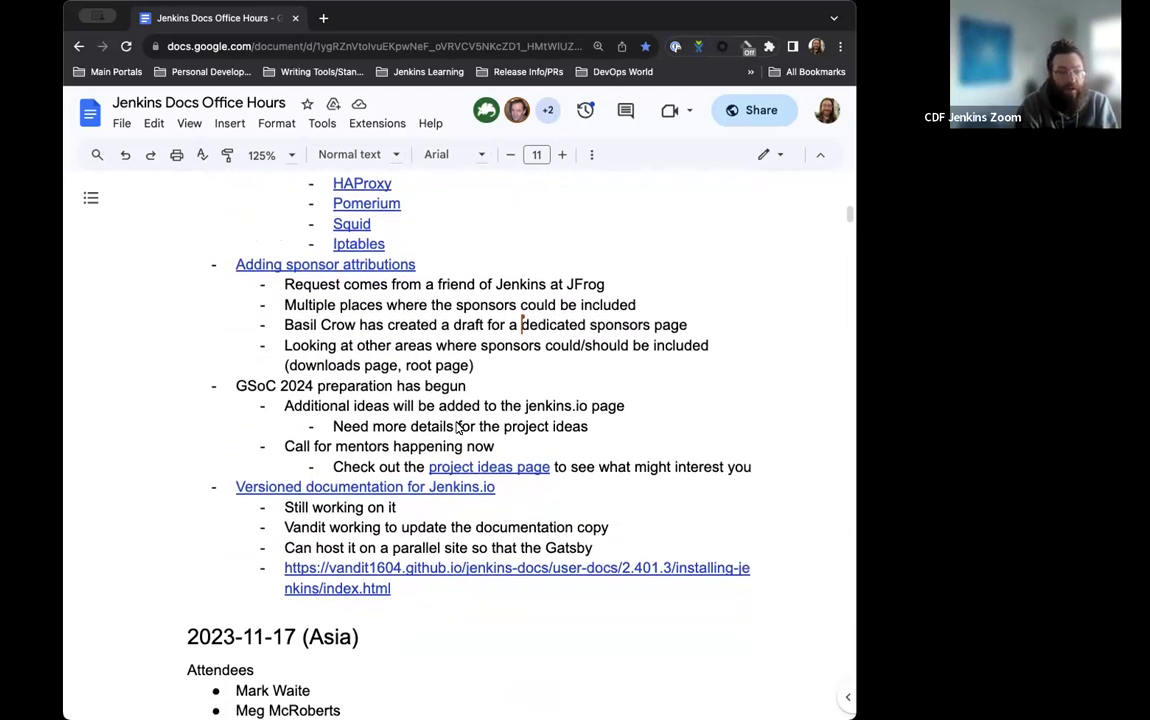
scroll(430, 450, "down", 2)
scroll(400, 474, "up", 7)
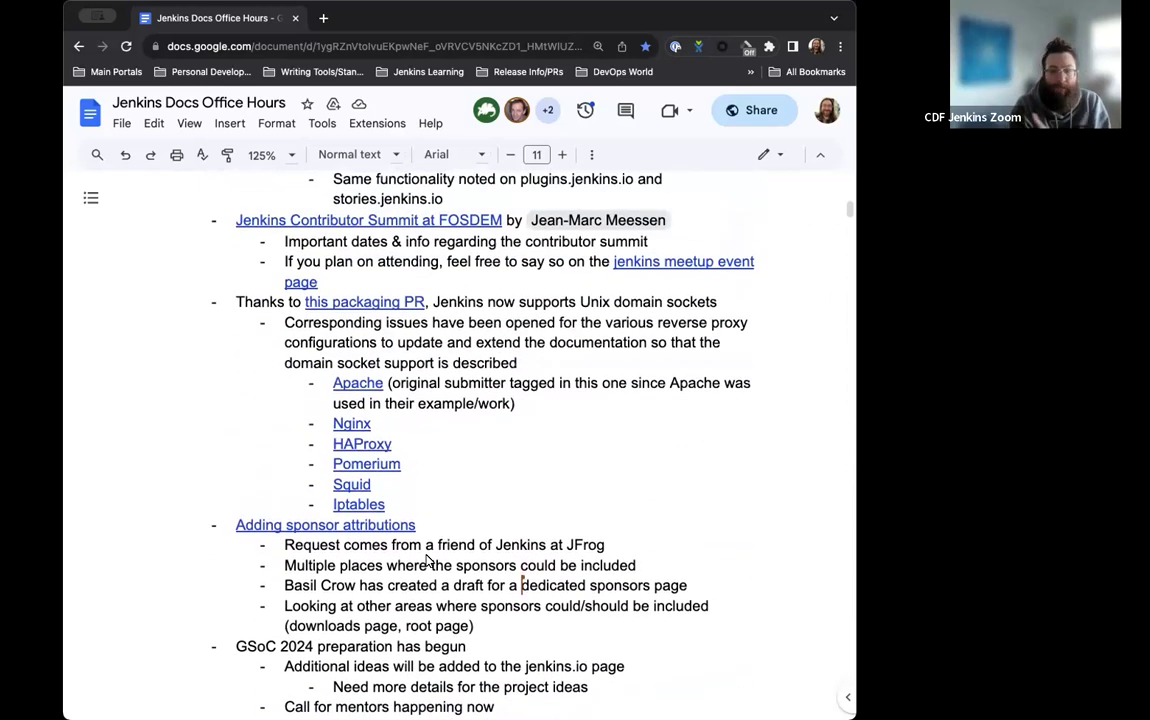
scroll(427, 560, "up", 2)
scroll(427, 560, "down", 4)
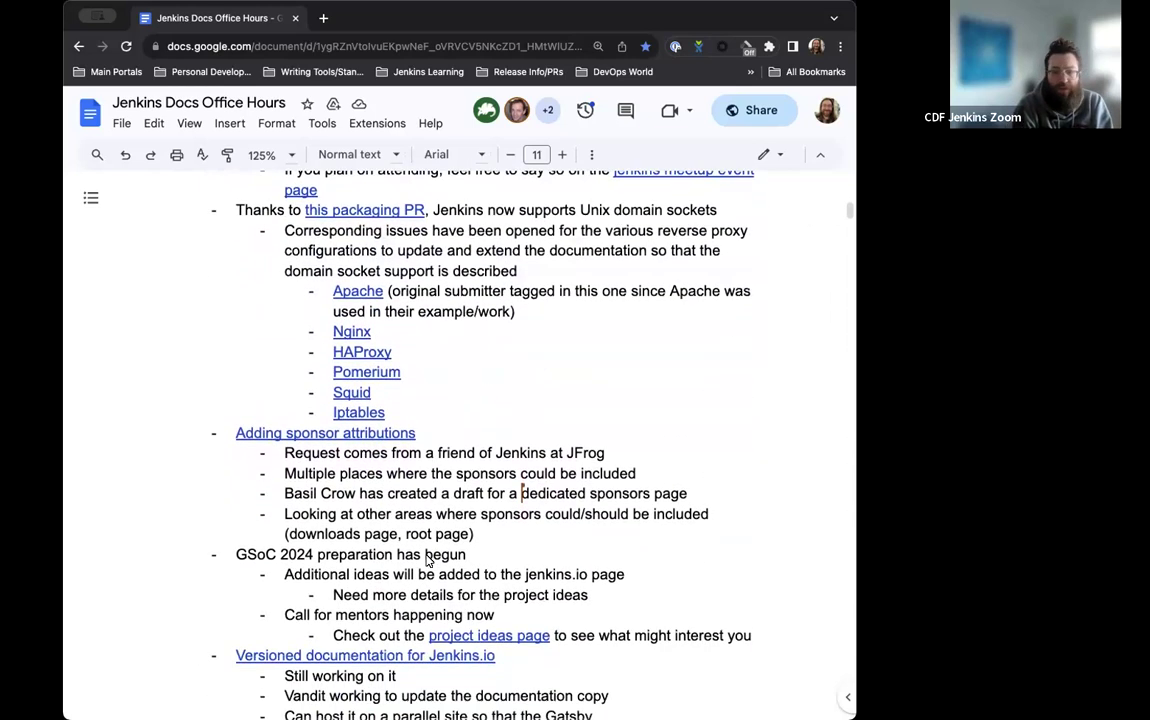
scroll(428, 561, "down", 1)
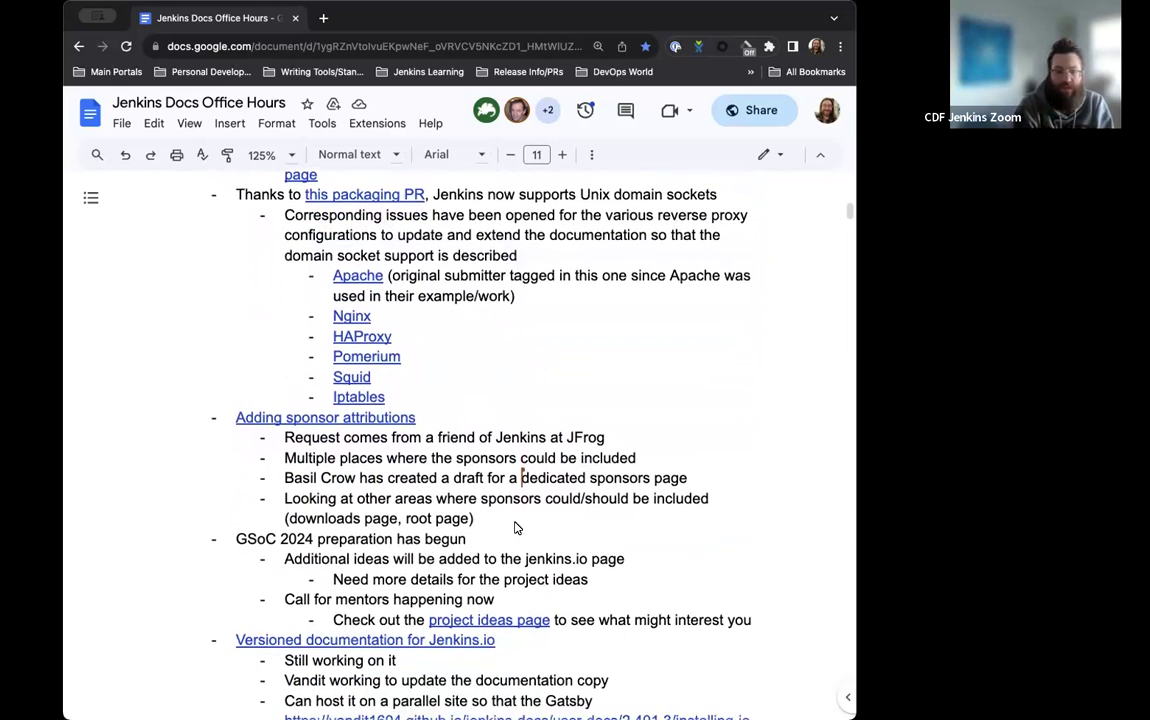
scroll(516, 527, "down", 1)
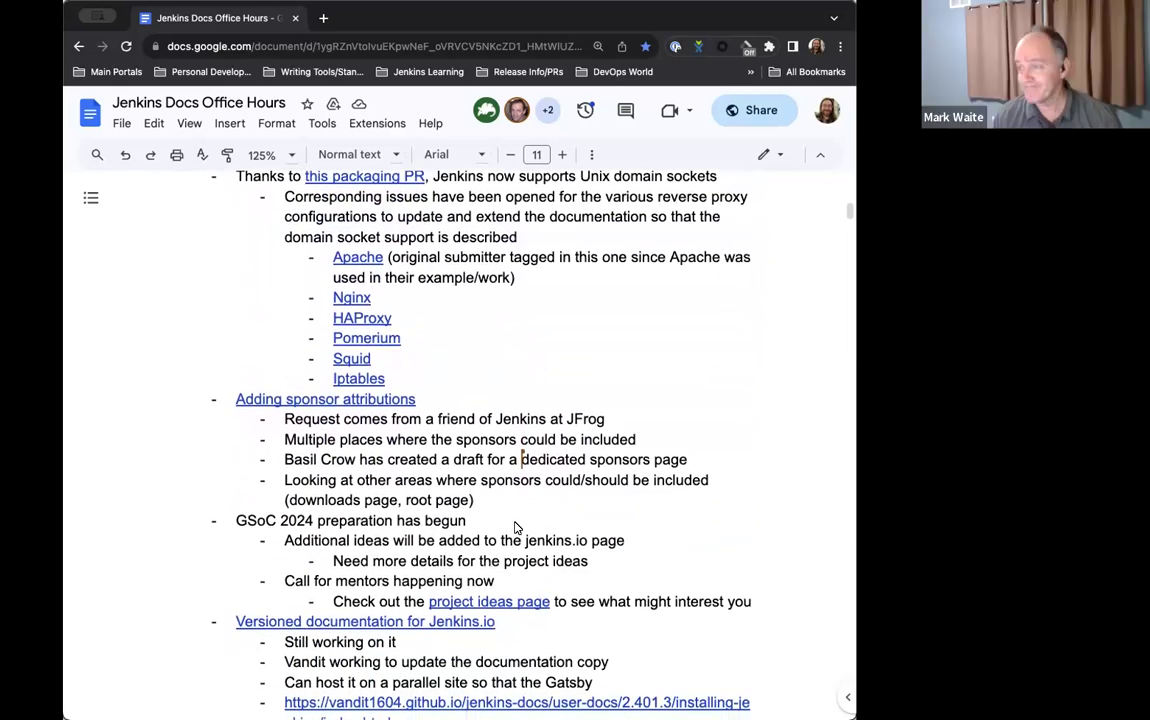
Return to the Contributor Spotlight agenda item in the 2023-11-30 notes and open its linked "Contributor Spotlight site is now live!" page
scroll(516, 527, "up", 10)
scroll(516, 527, "up", 3)
scroll(516, 527, "down", 1)
scroll(516, 527, "down", 3)
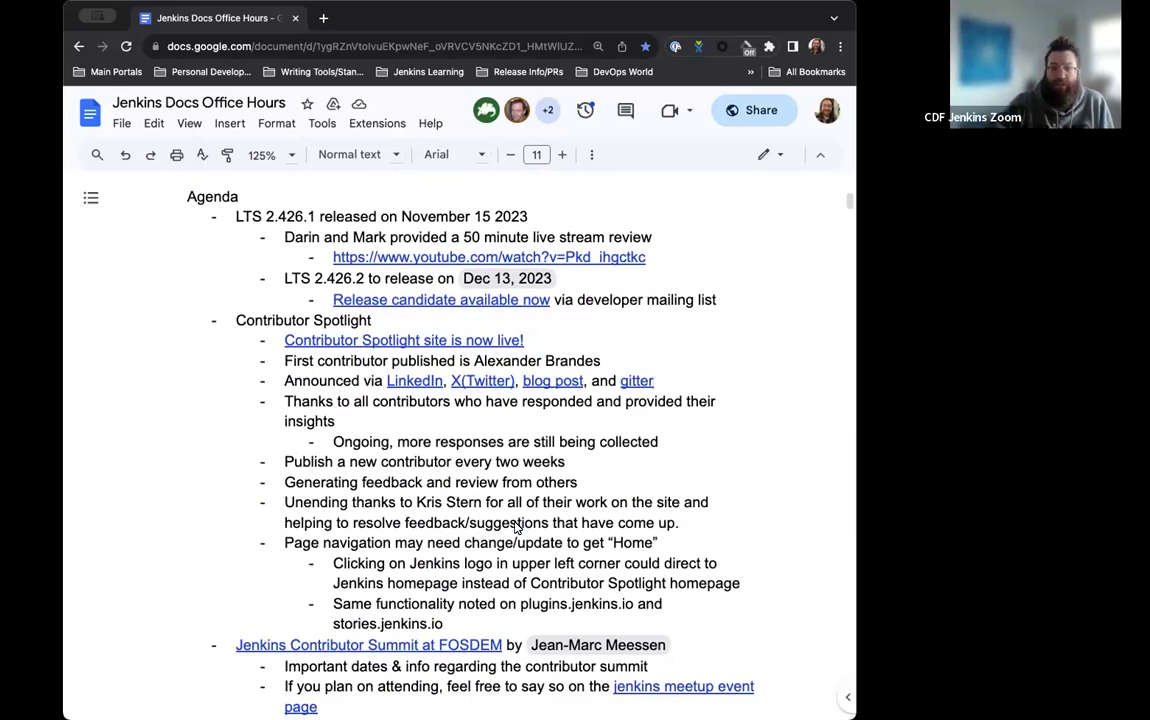
scroll(516, 528, "down", 1)
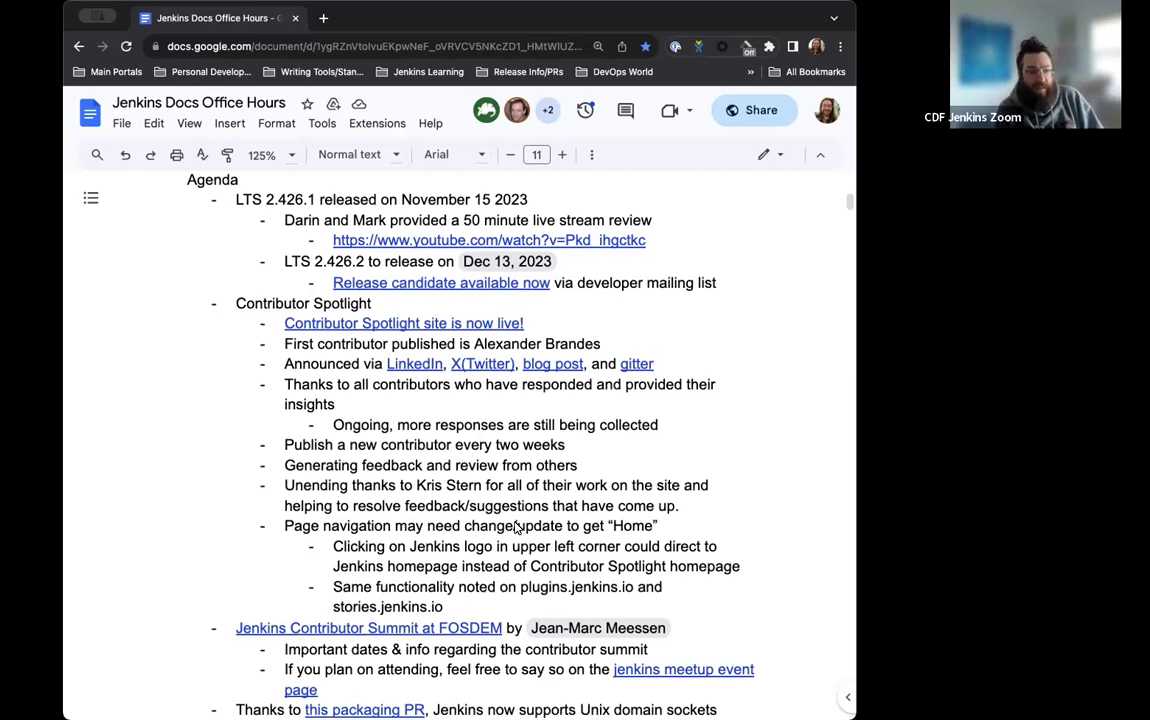
scroll(517, 527, "down", 1)
scroll(517, 527, "down", 3)
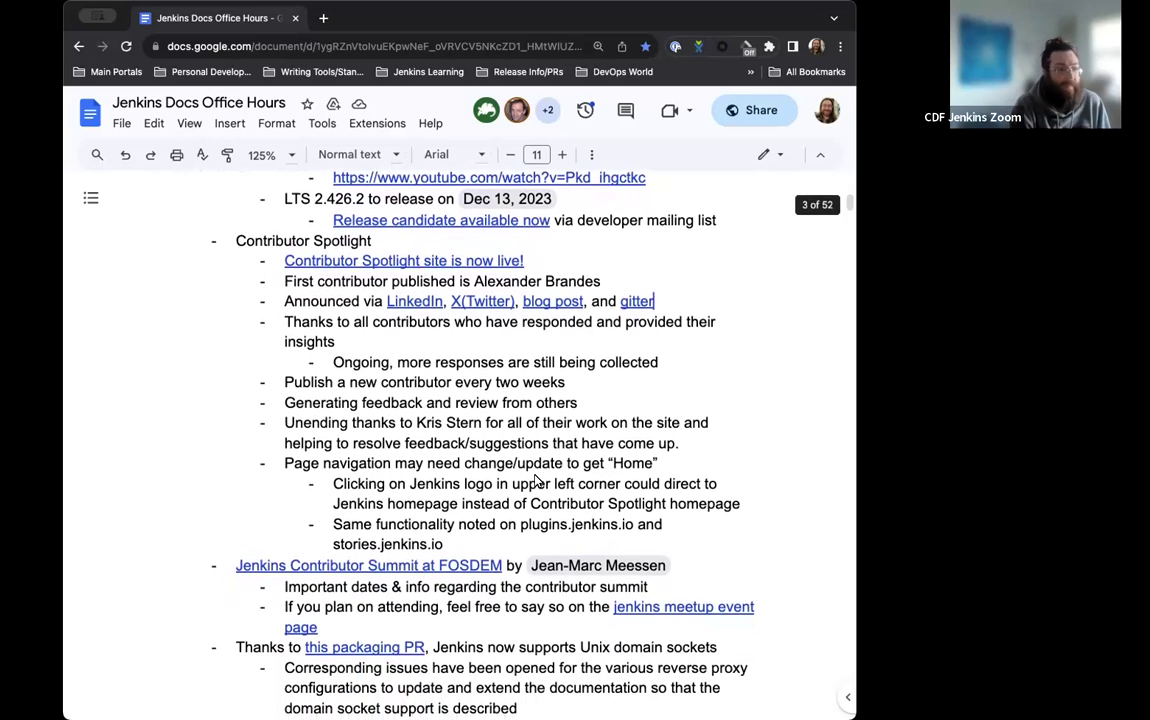
scroll(680, 419, "down", 1)
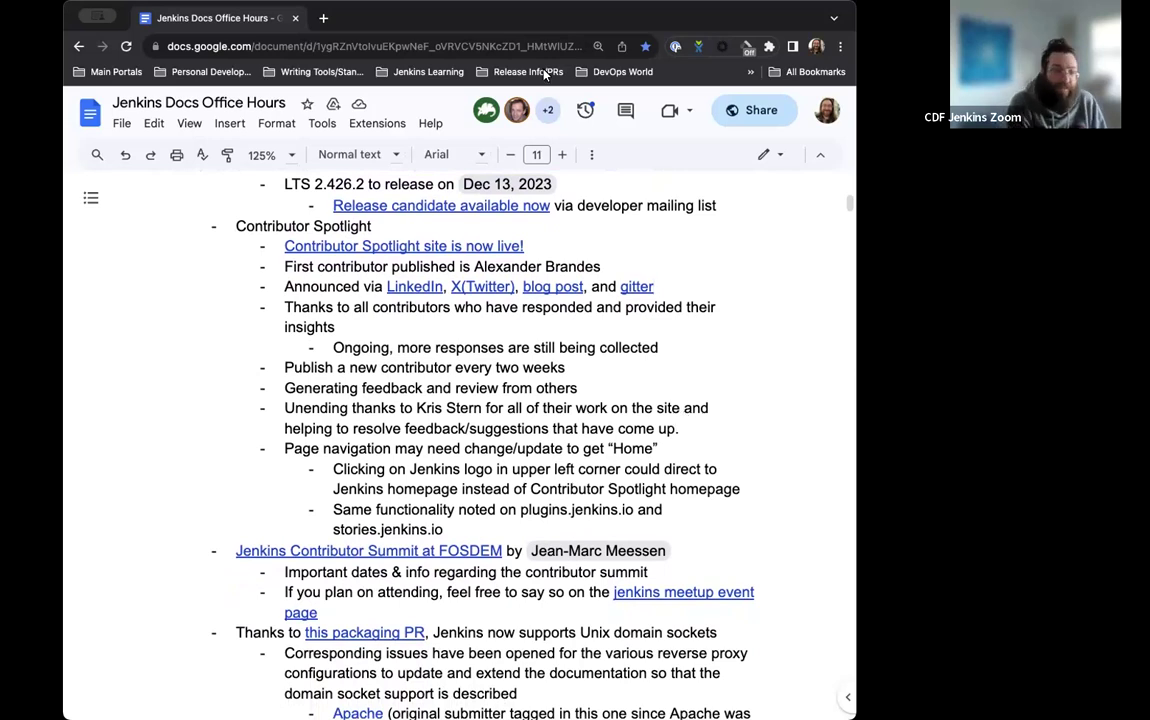
mouse_move(378, 244)
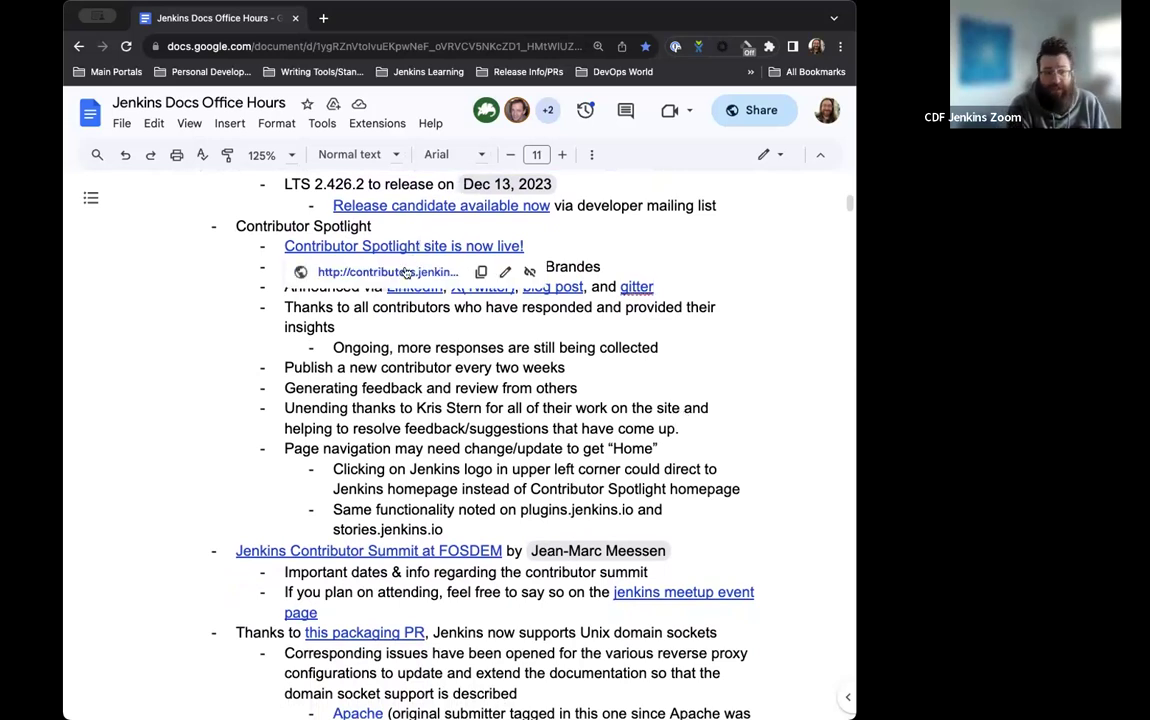
left_click(385, 272)
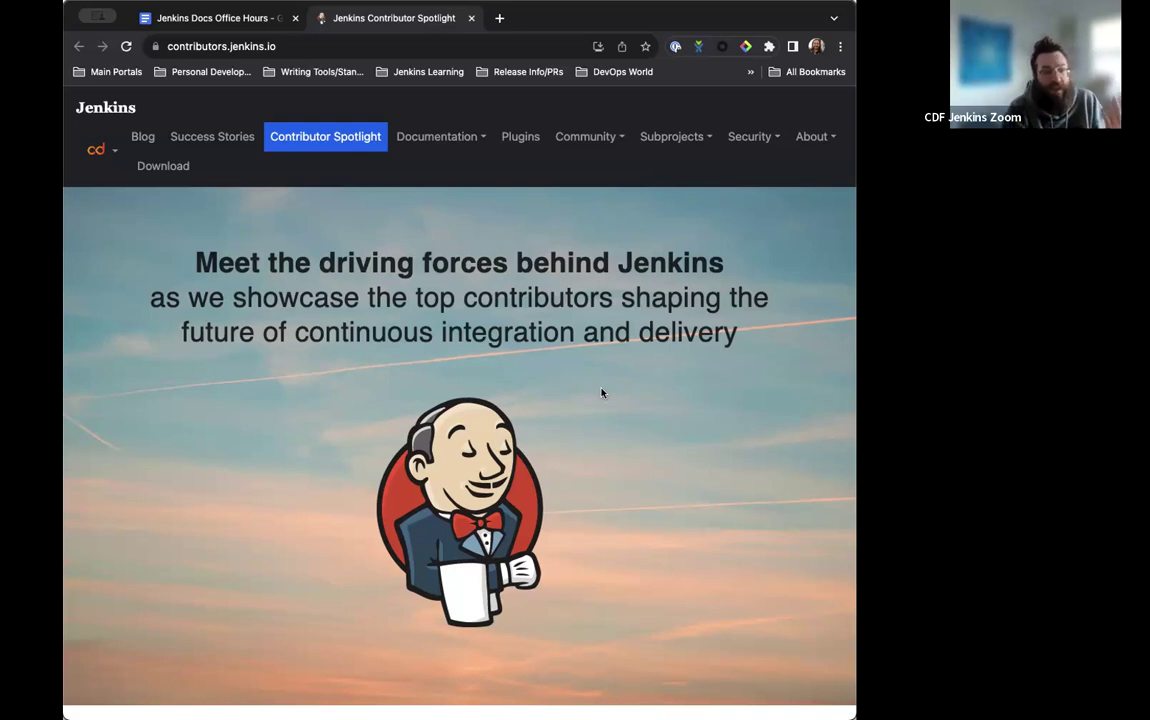
Examine the Contributor Spotlight homepage, including its banner, the featured contributor's card and the footer
scroll(601, 393, "down", 5)
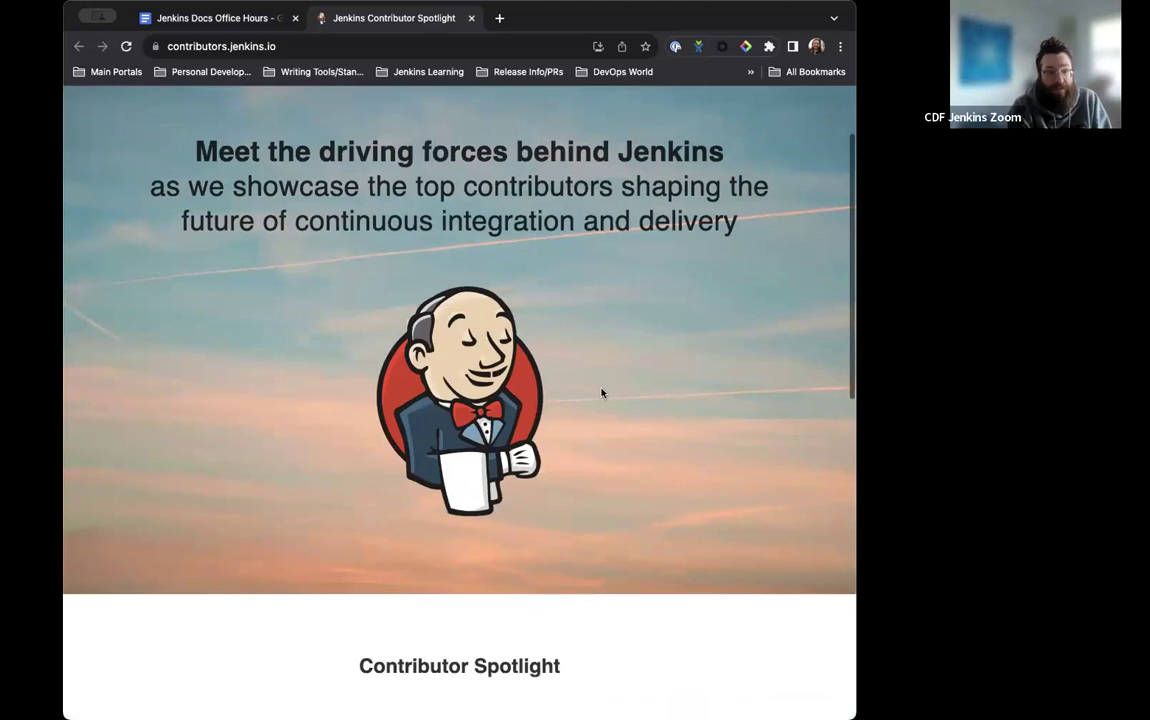
scroll(601, 393, "up", 3)
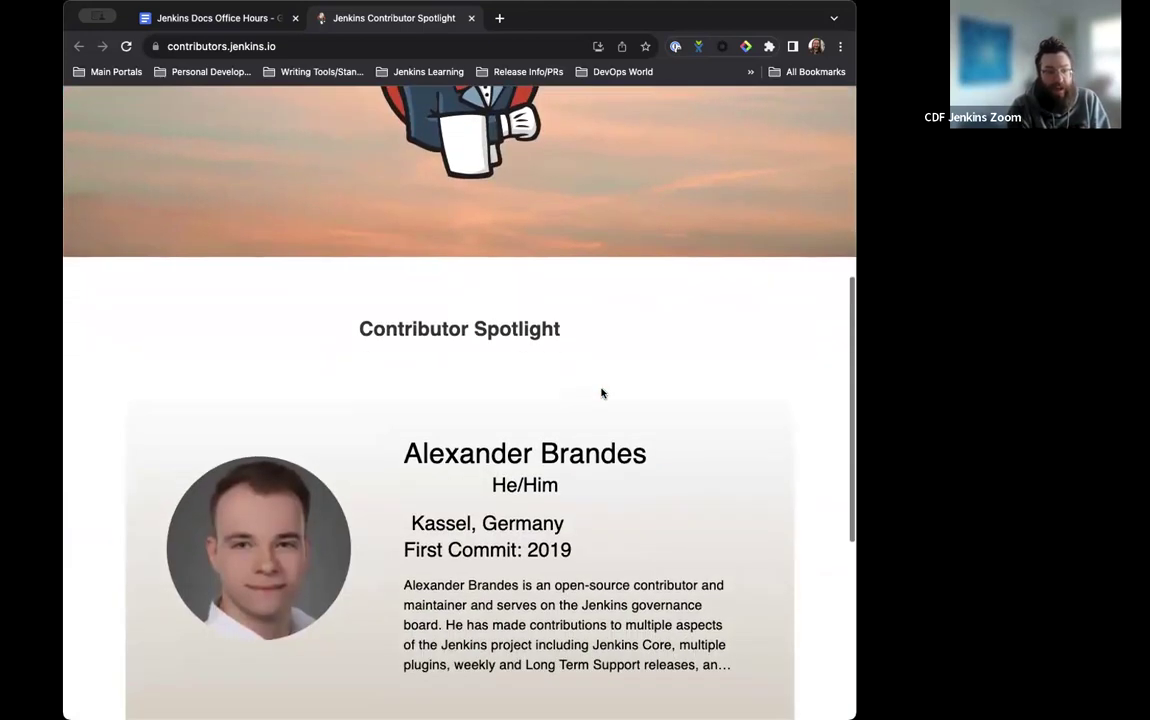
scroll(601, 393, "down", 1)
scroll(601, 393, "down", 3)
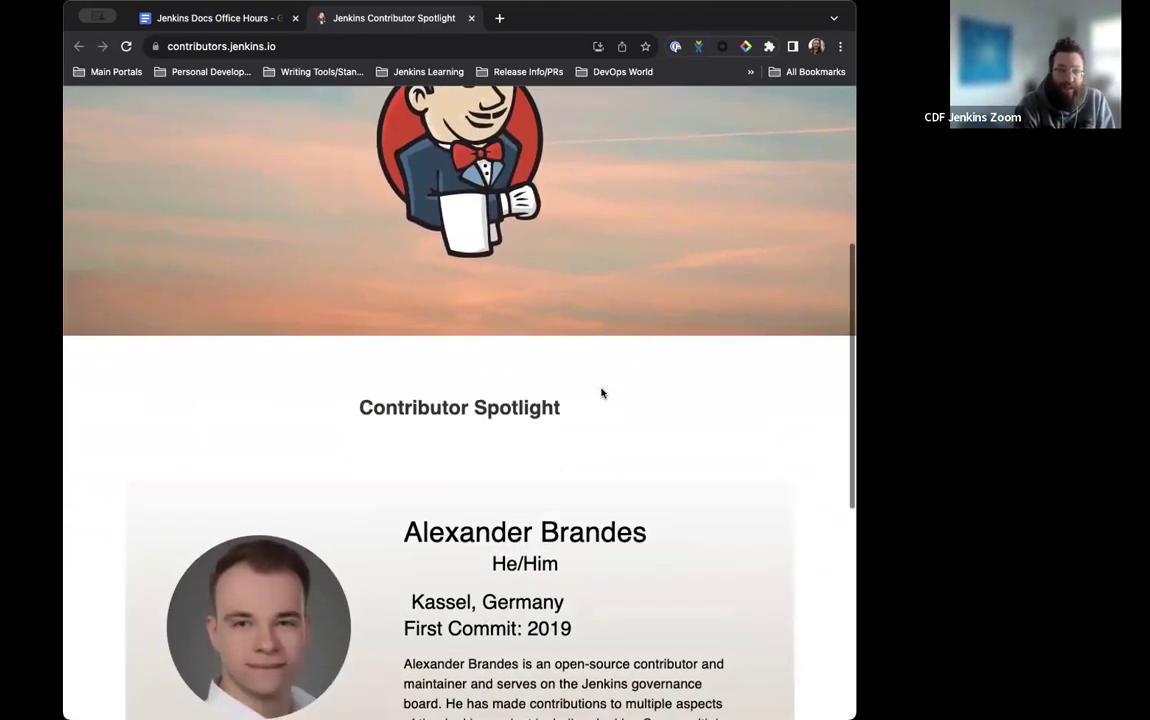
scroll(603, 394, "down", 1)
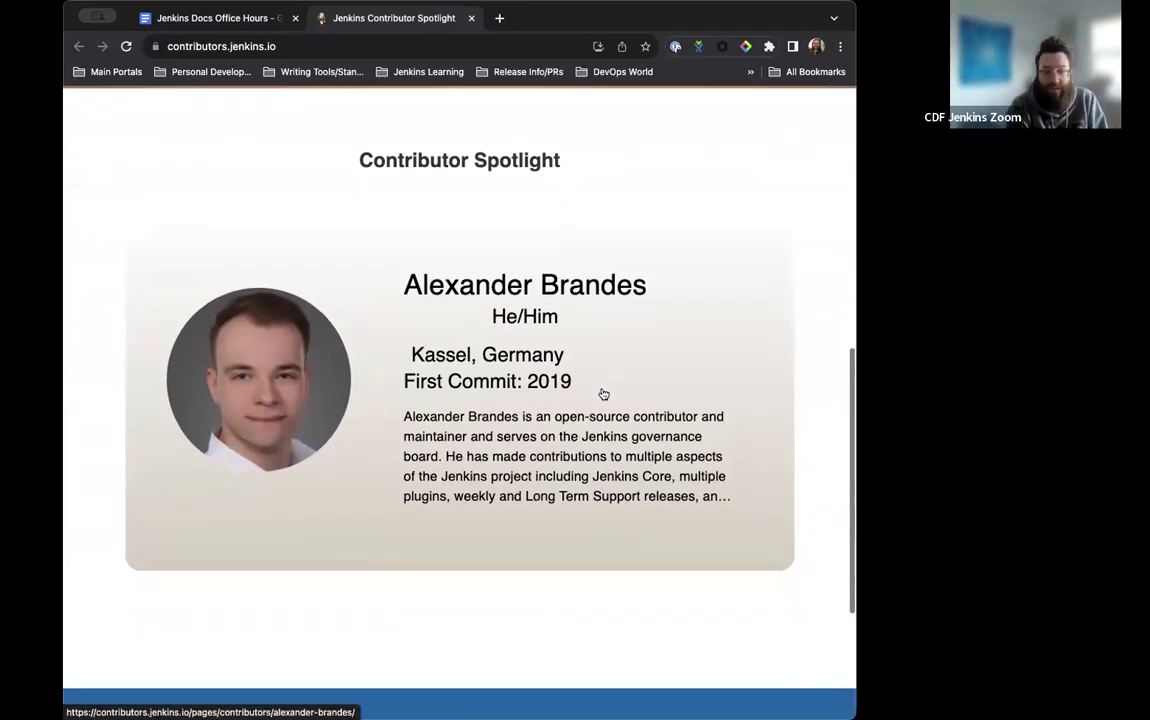
scroll(603, 394, "down", 1)
scroll(603, 393, "down", 1)
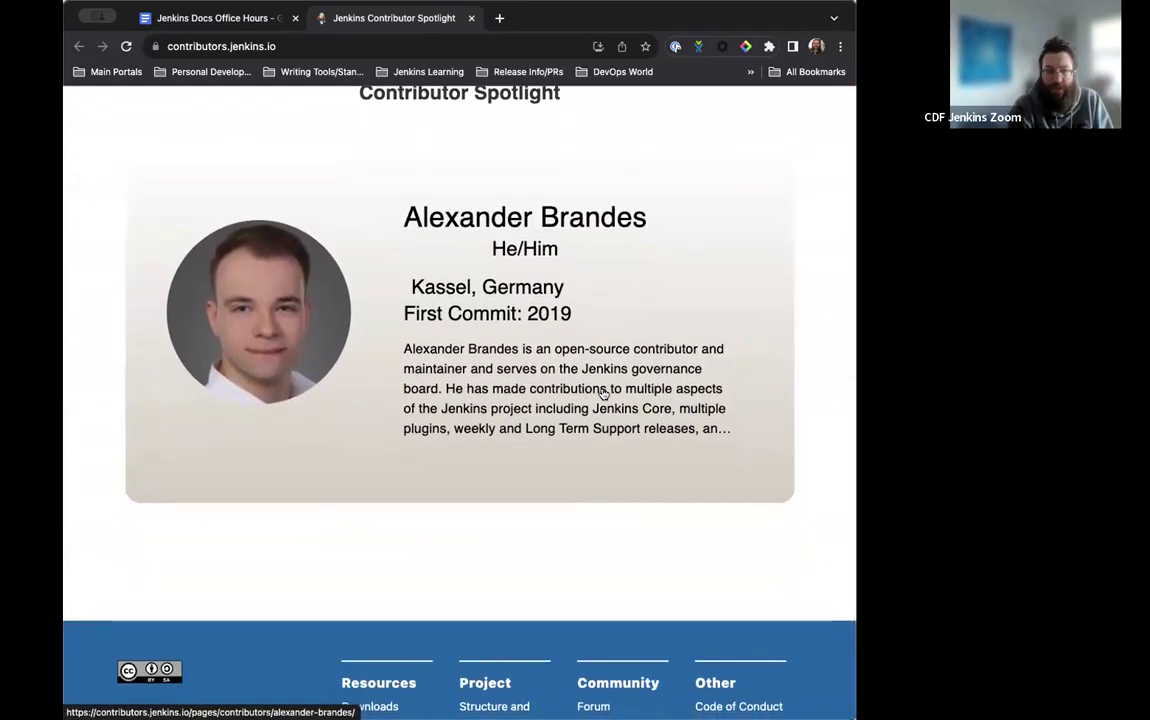
scroll(603, 393, "down", 2)
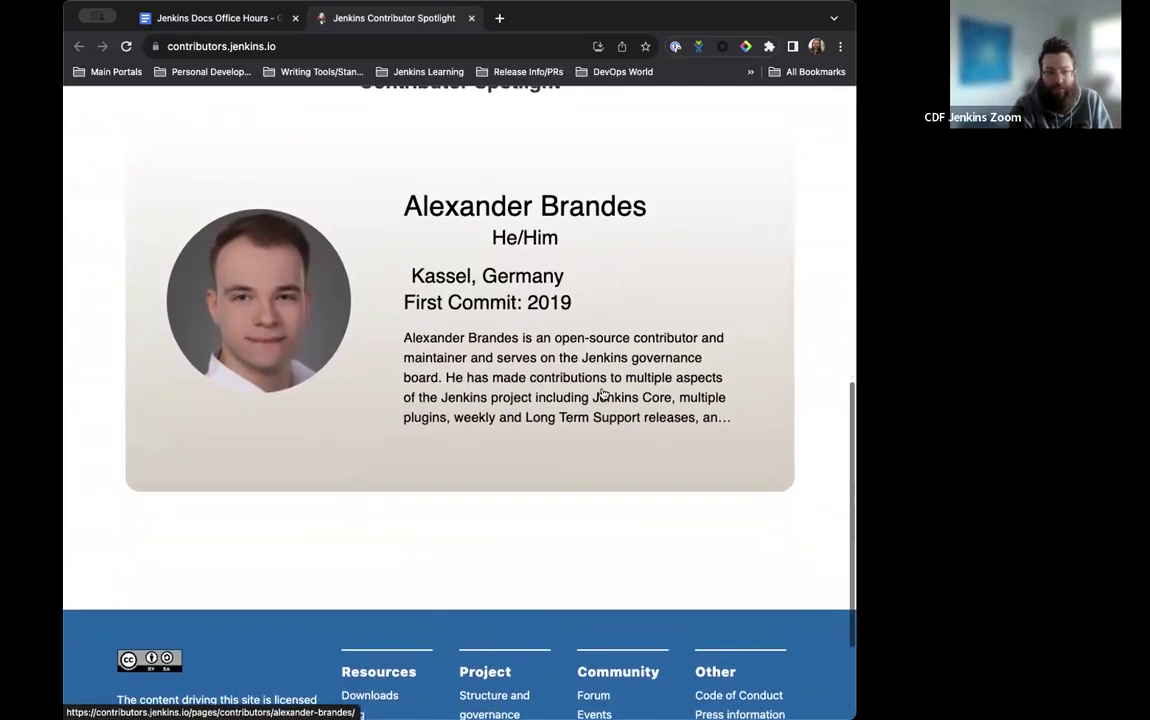
scroll(603, 393, "up", 3)
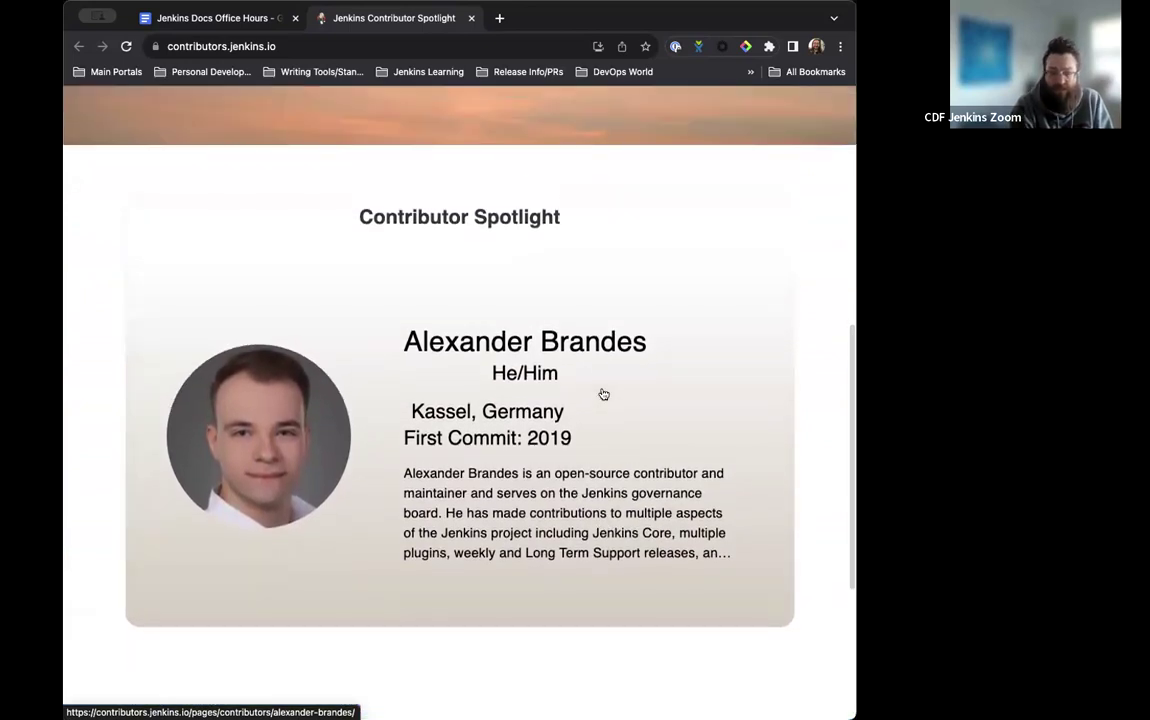
scroll(603, 393, "up", 5)
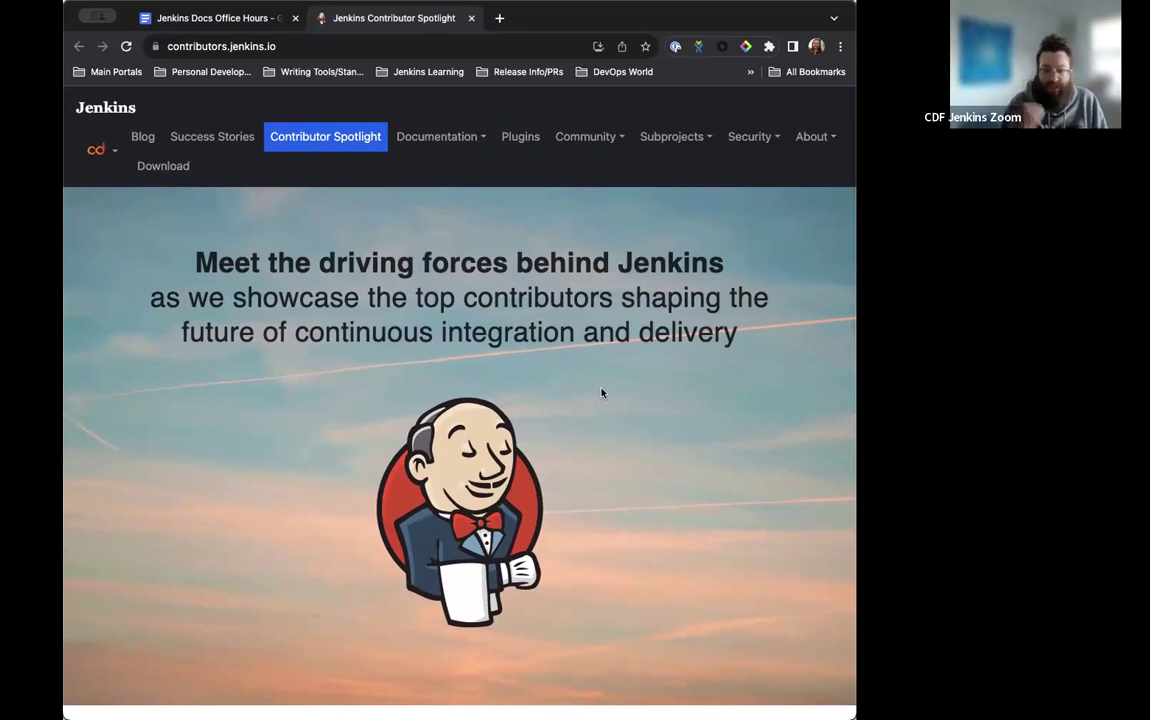
scroll(601, 392, "down", 7)
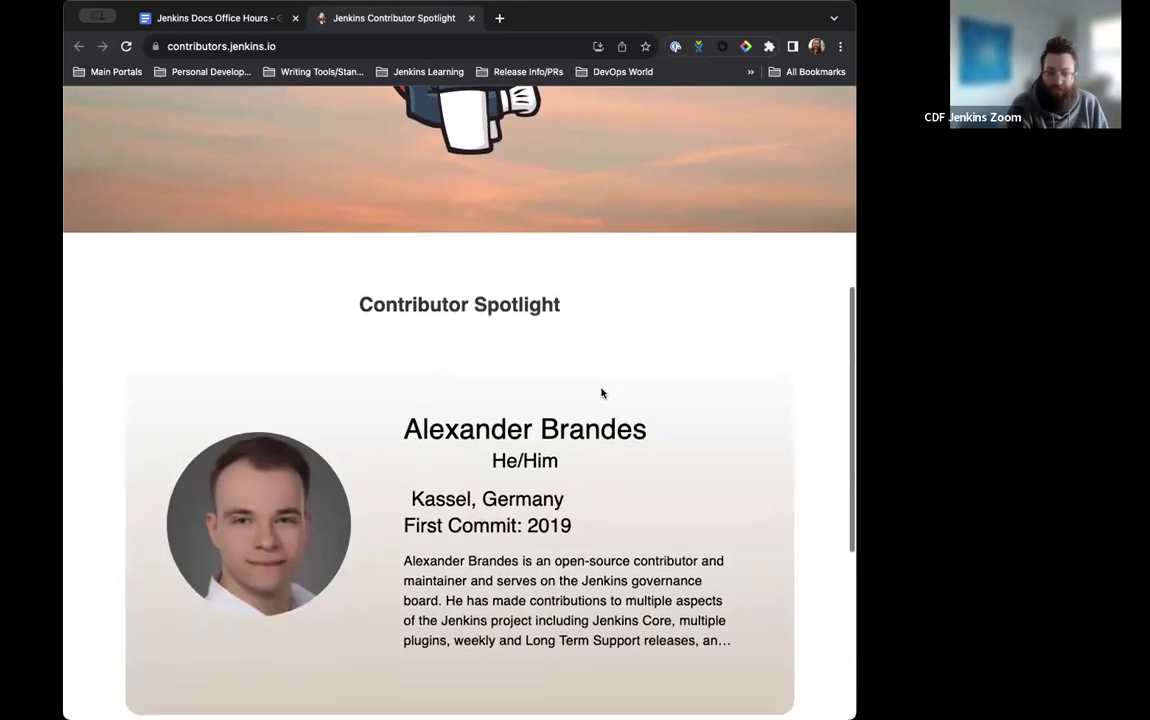
scroll(603, 391, "down", 2)
scroll(326, 190, "up", 1)
Switch back to the Jenkins Docs Office Hours document and review the Contributor Spotlight notes on publishing, feedback and page navigation
left_click(253, 20)
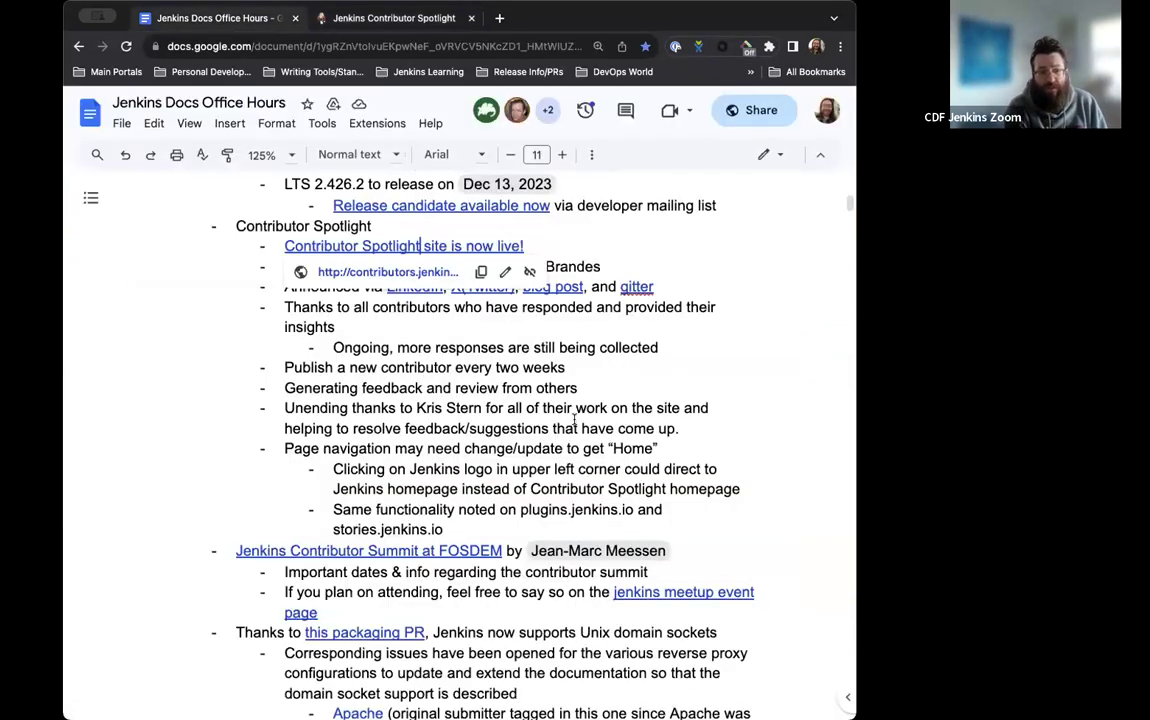
scroll(714, 386, "up", 1)
left_click(714, 386)
scroll(706, 329, "up", 1)
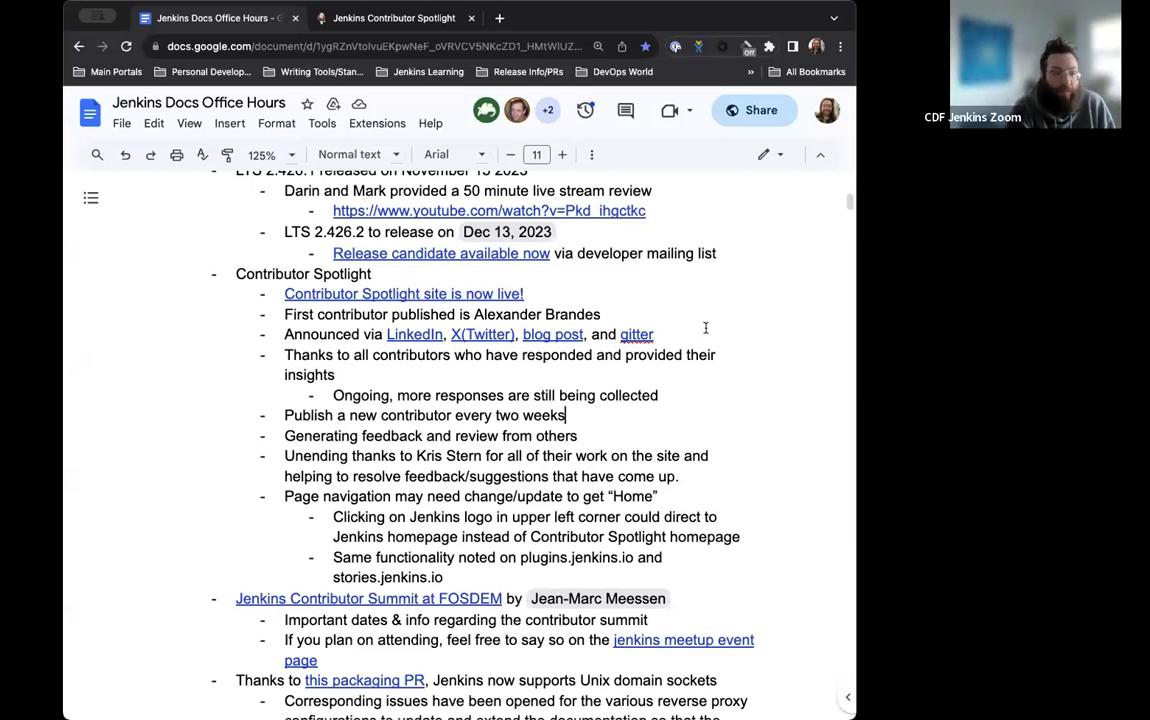
scroll(705, 328, "down", 1)
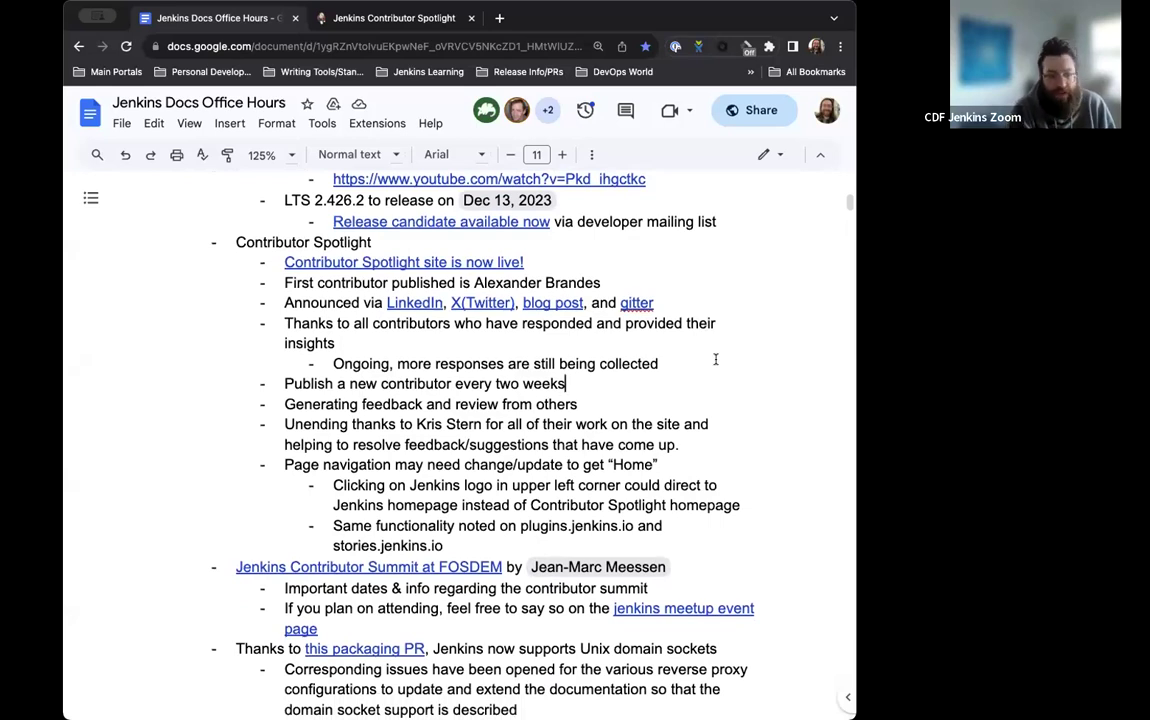
scroll(715, 359, "down", 1)
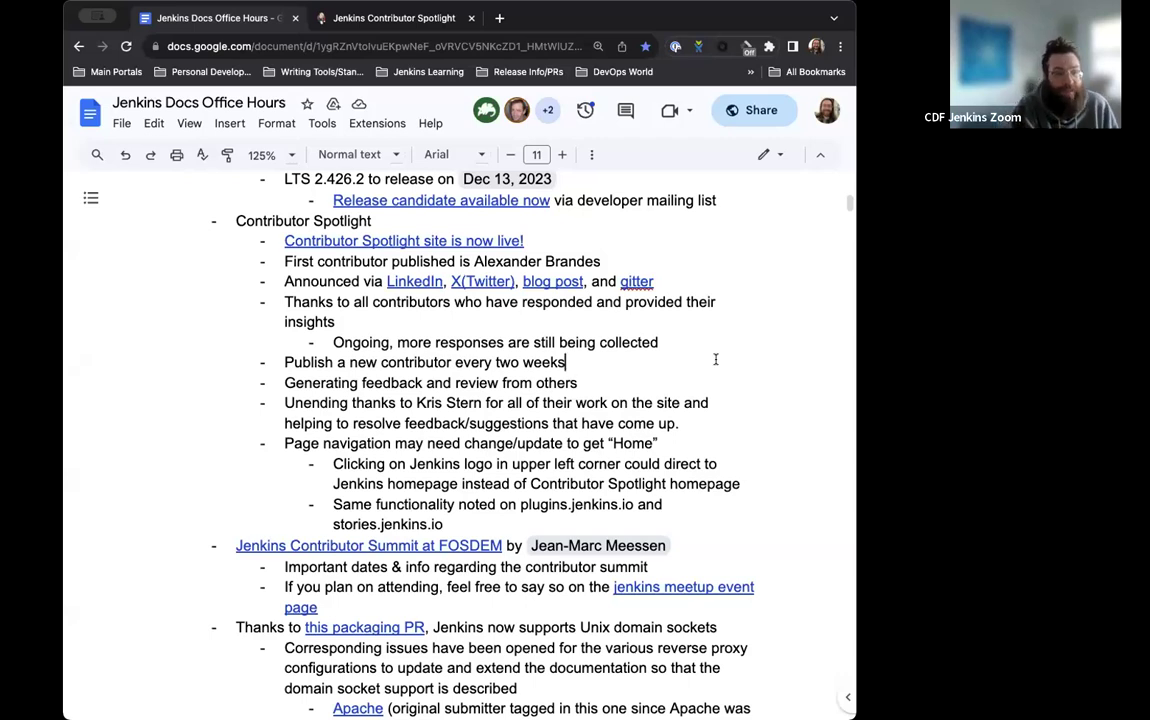
scroll(715, 359, "down", 1)
scroll(534, 340, "down", 1)
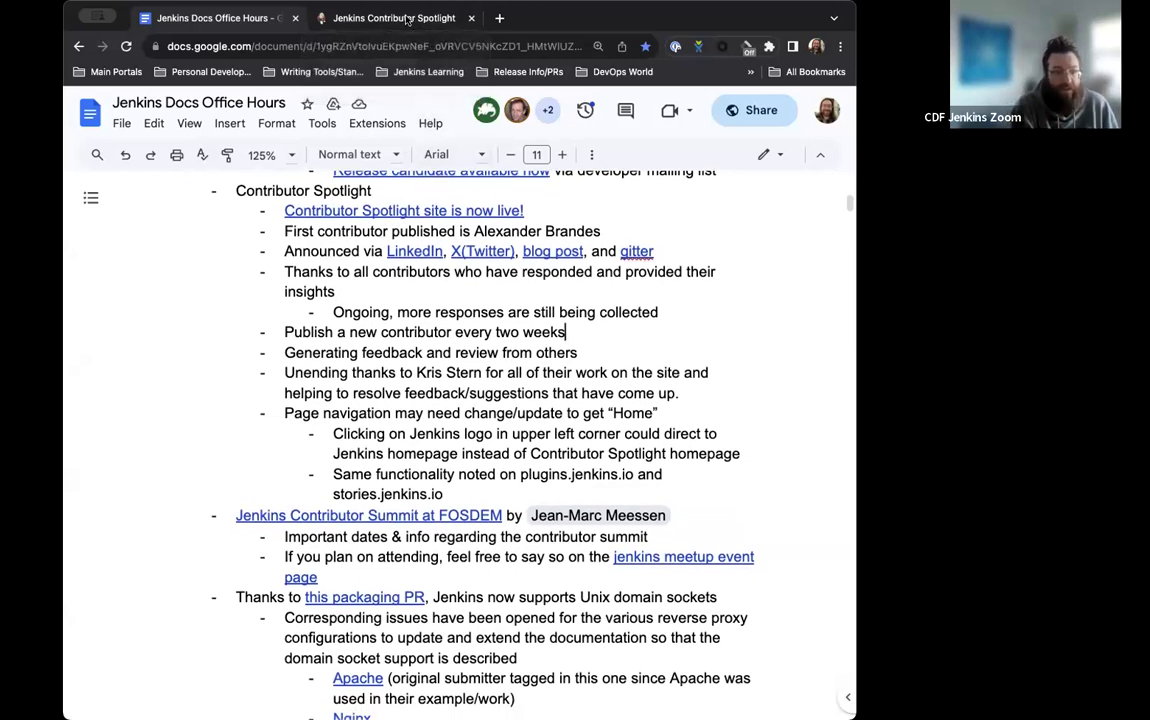
Return to the Contributor Spotlight site, navigate from it to the main jenkins.io site, and open the Plugins site
left_click(362, 15)
scroll(396, 151, "up", 7)
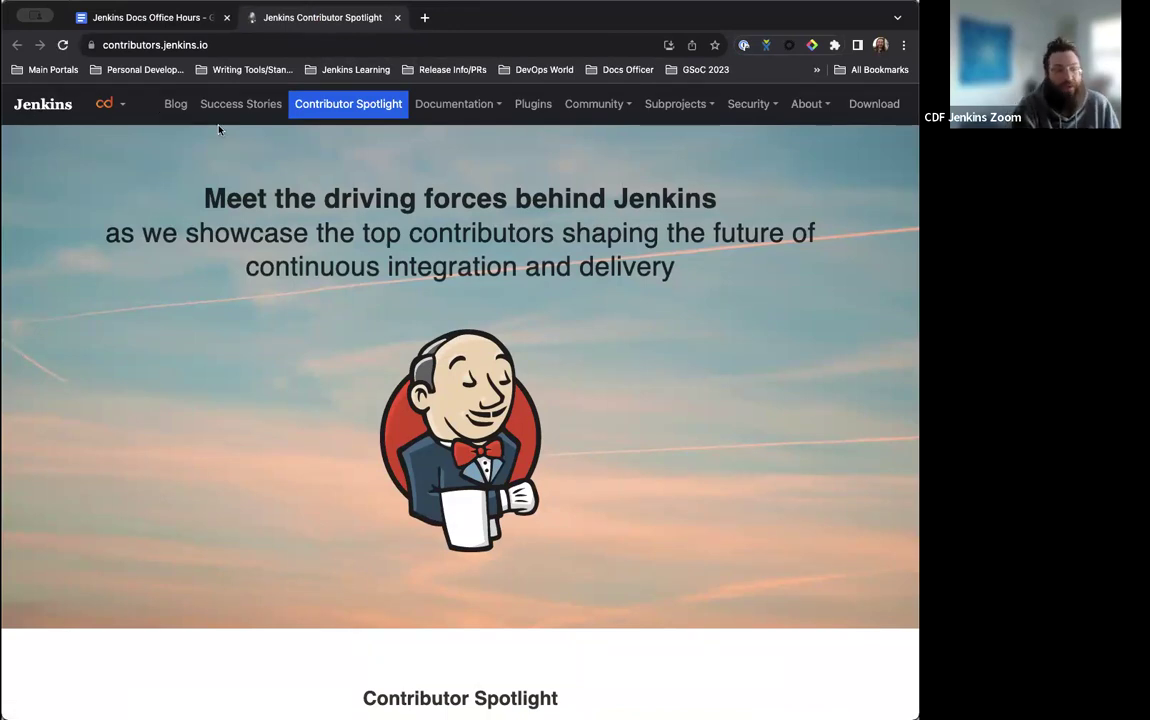
left_click(176, 105)
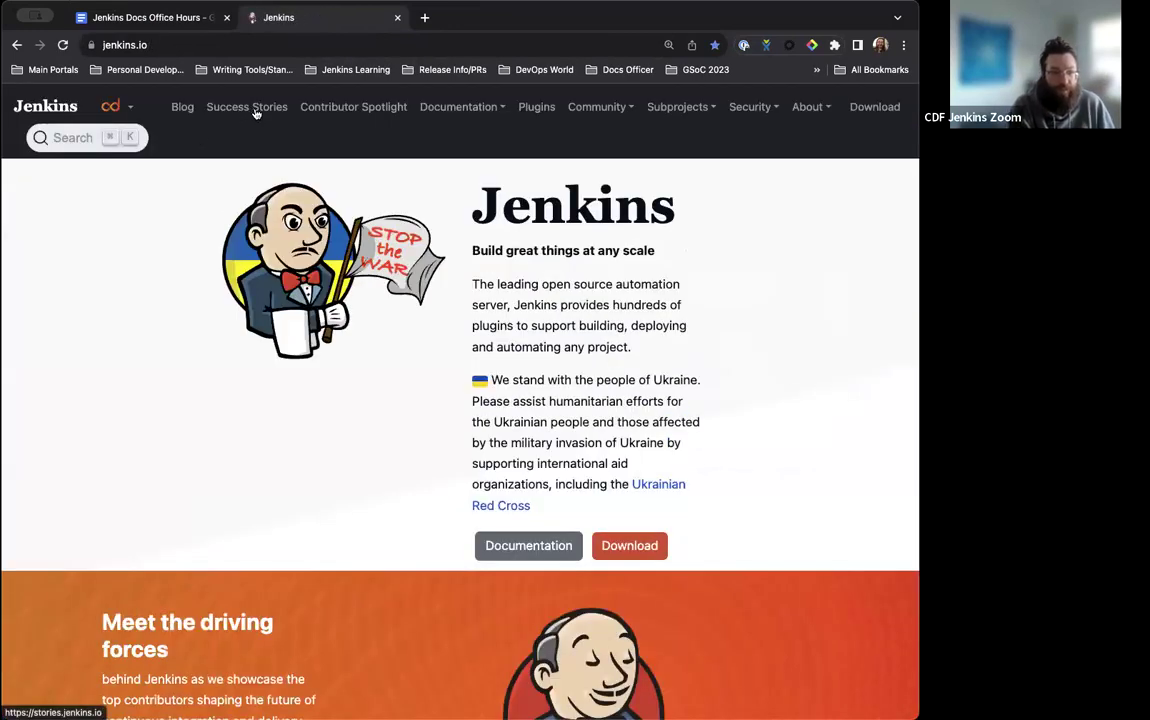
left_click(535, 107)
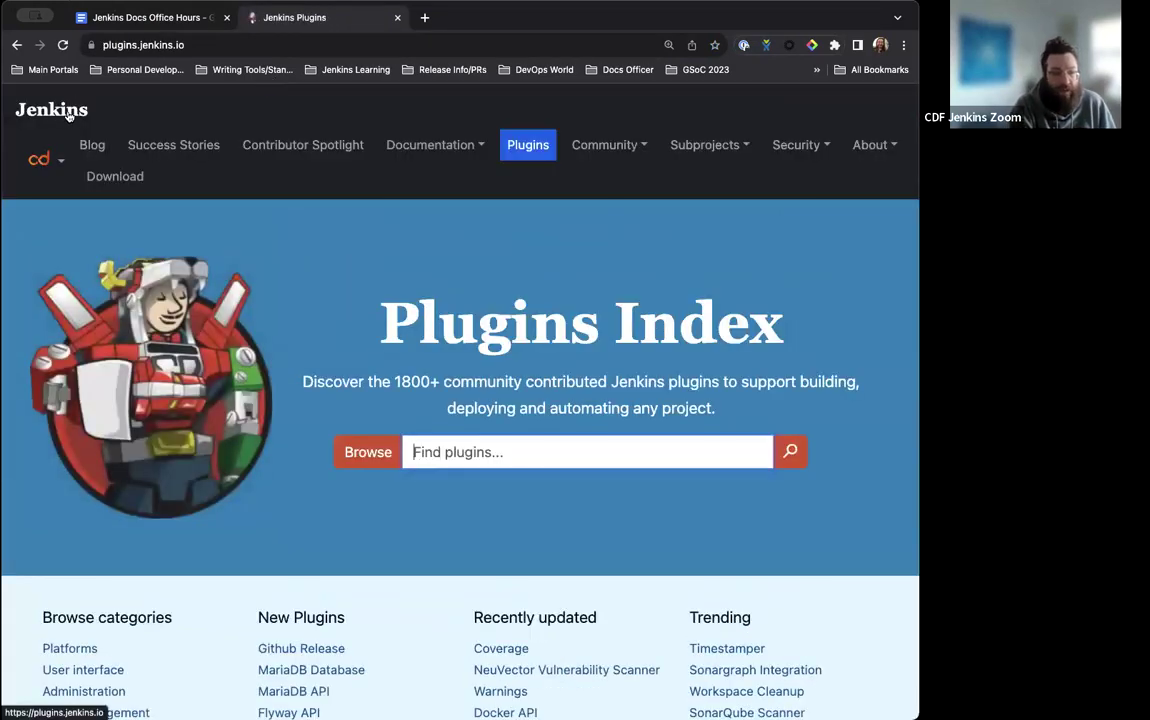
Test the Jenkins logo link on the Plugins site from its homepage and from the Github Release plugin page
left_click(60, 112)
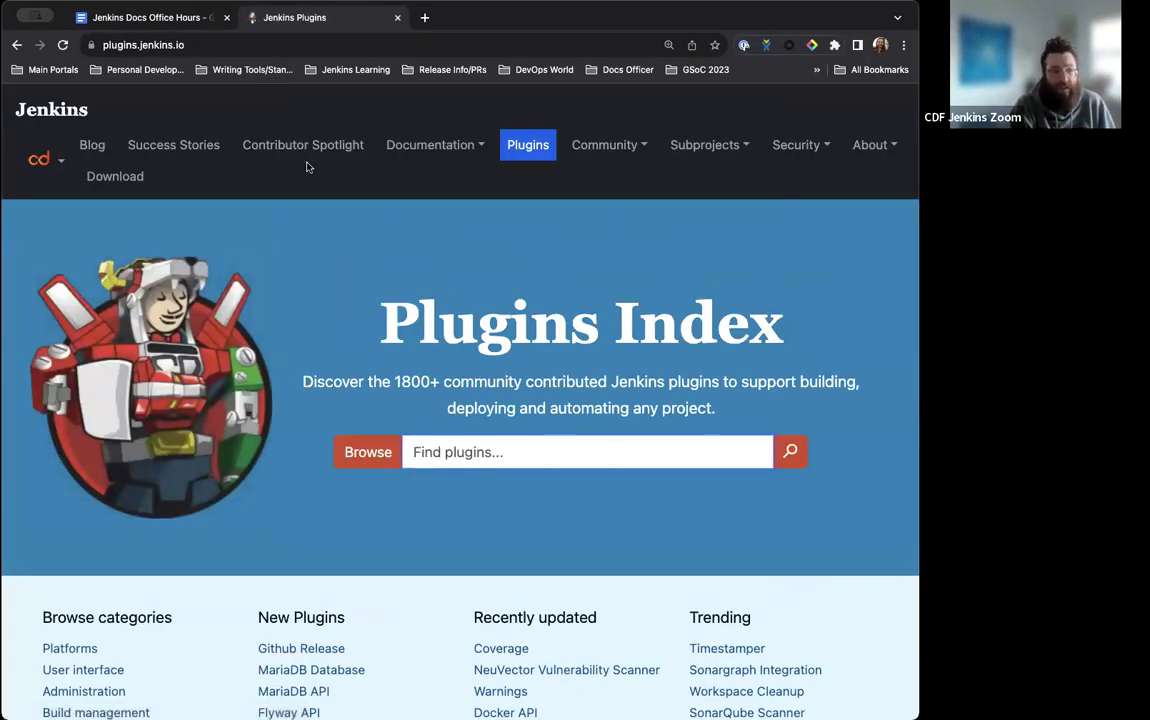
left_click(280, 648)
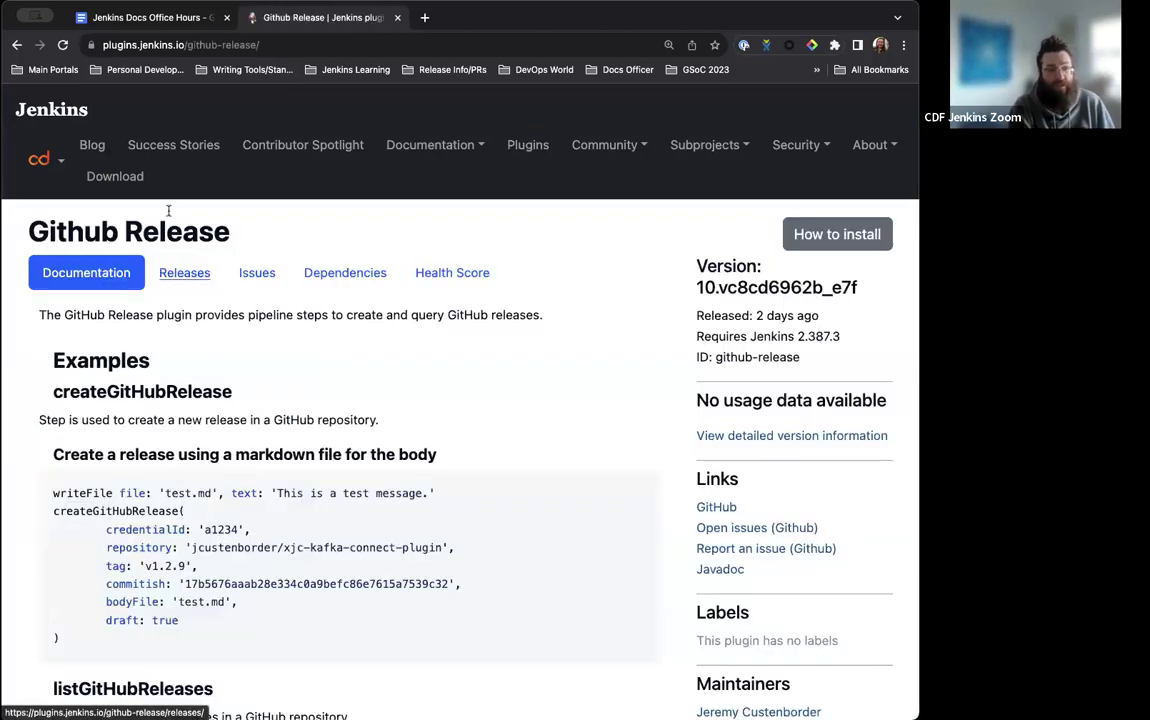
left_click(73, 114)
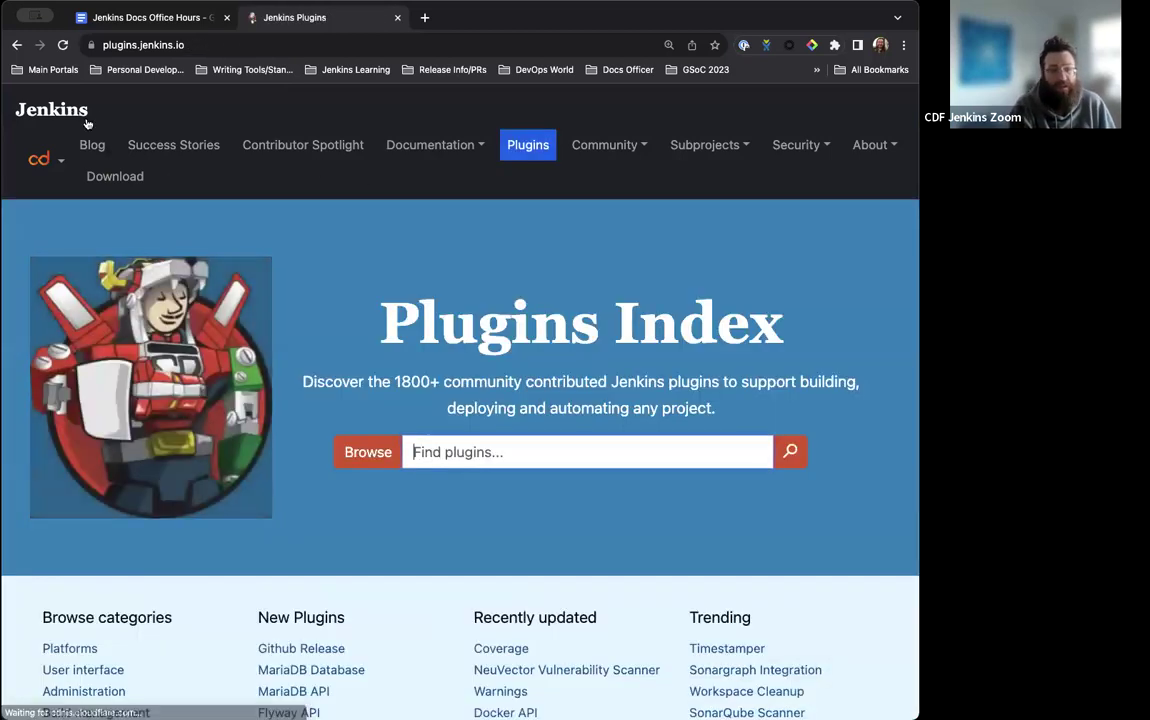
Go to the Success Stories site, open the temporary review application story, and return to that site's homepage through the Jenkins logo
left_click(180, 142)
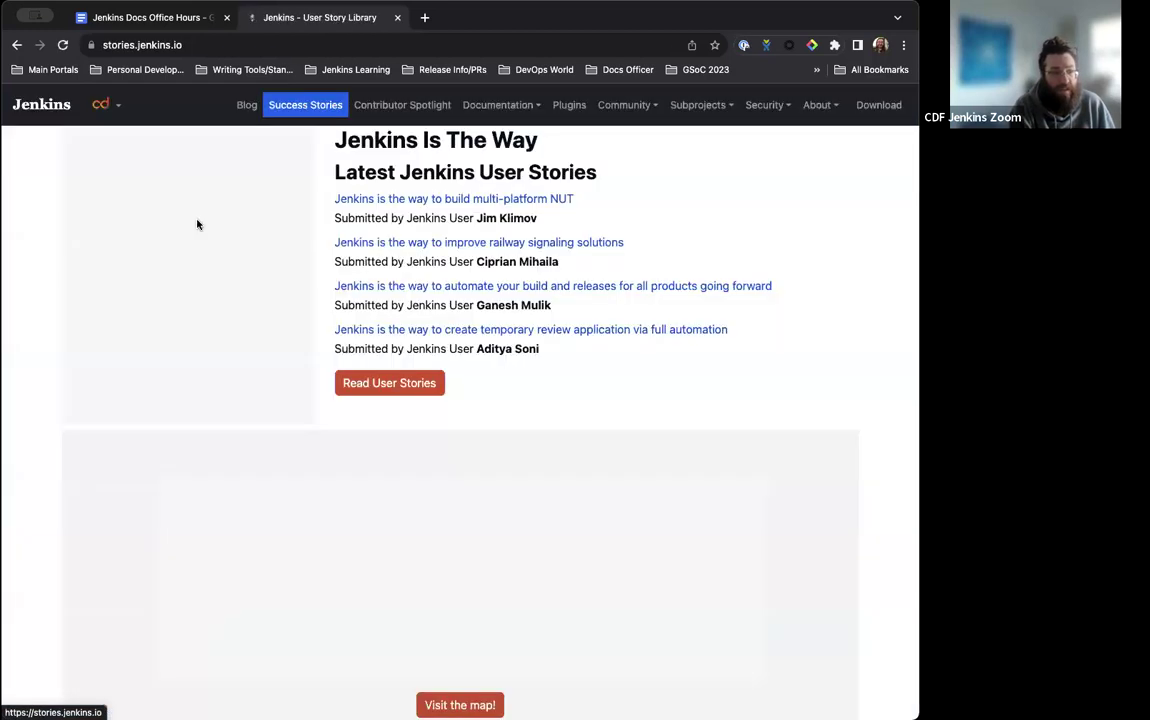
left_click(377, 330)
left_click(38, 106)
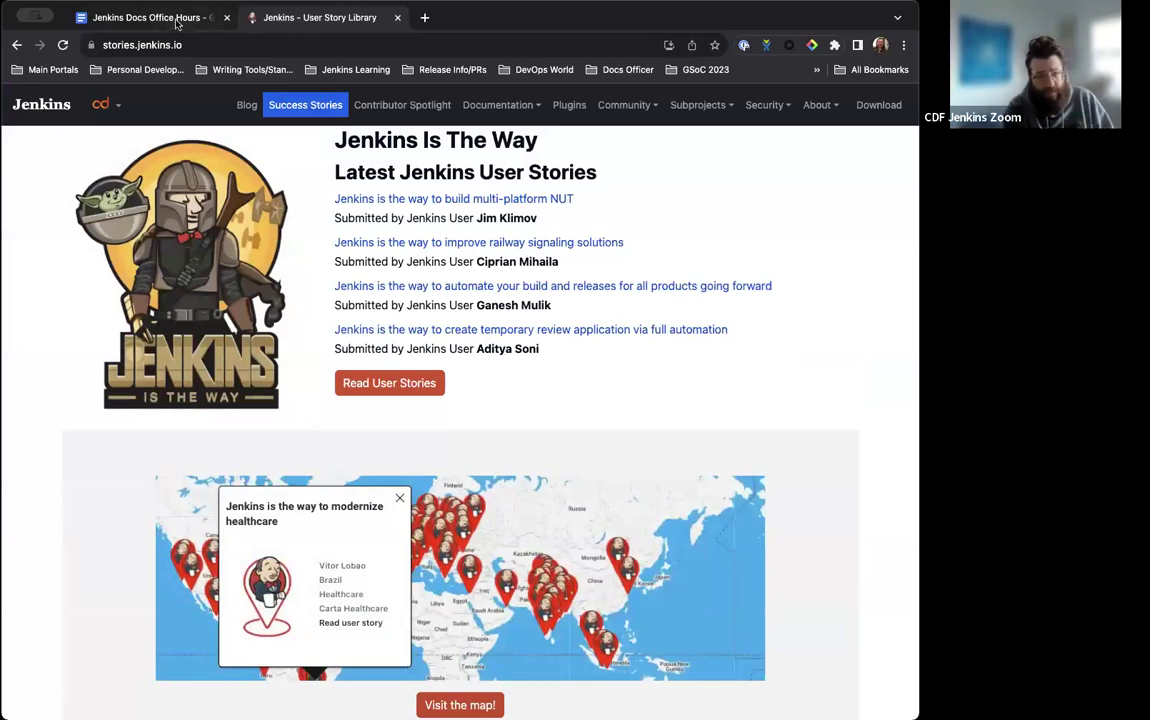
Switch to the Jenkins Docs Office Hours document and review the Contributor Spotlight notes on getting "Home"
left_click(160, 18)
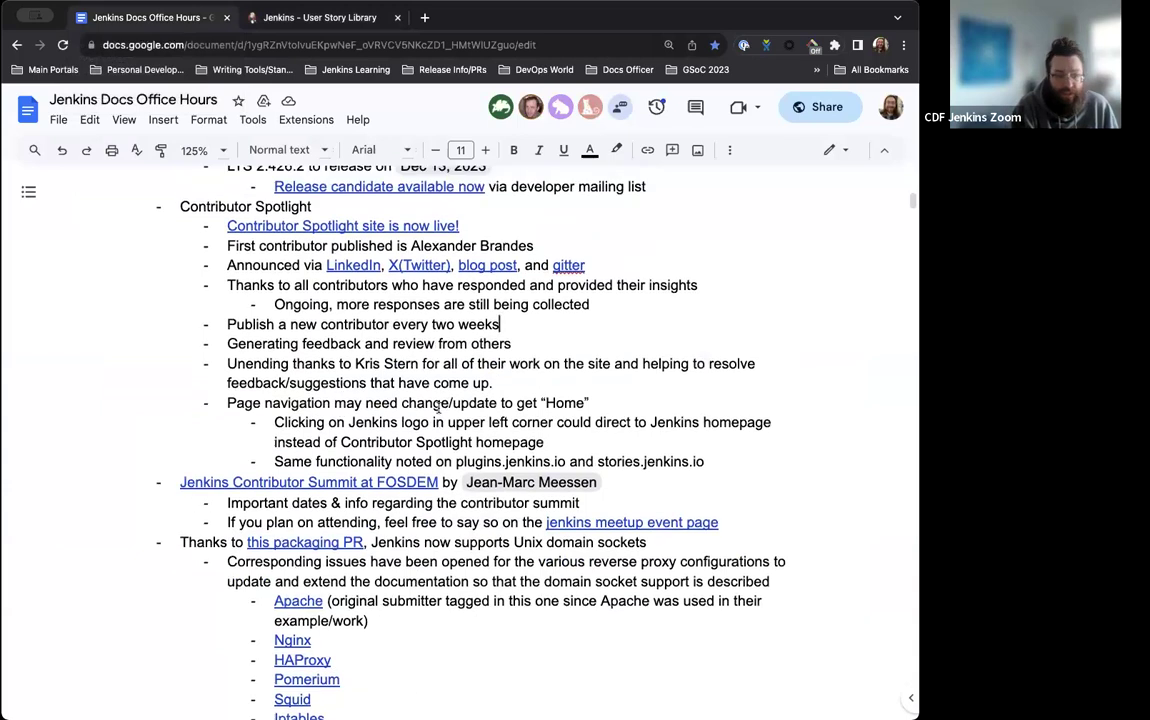
scroll(452, 405, "up", 1)
scroll(449, 400, "down", 1)
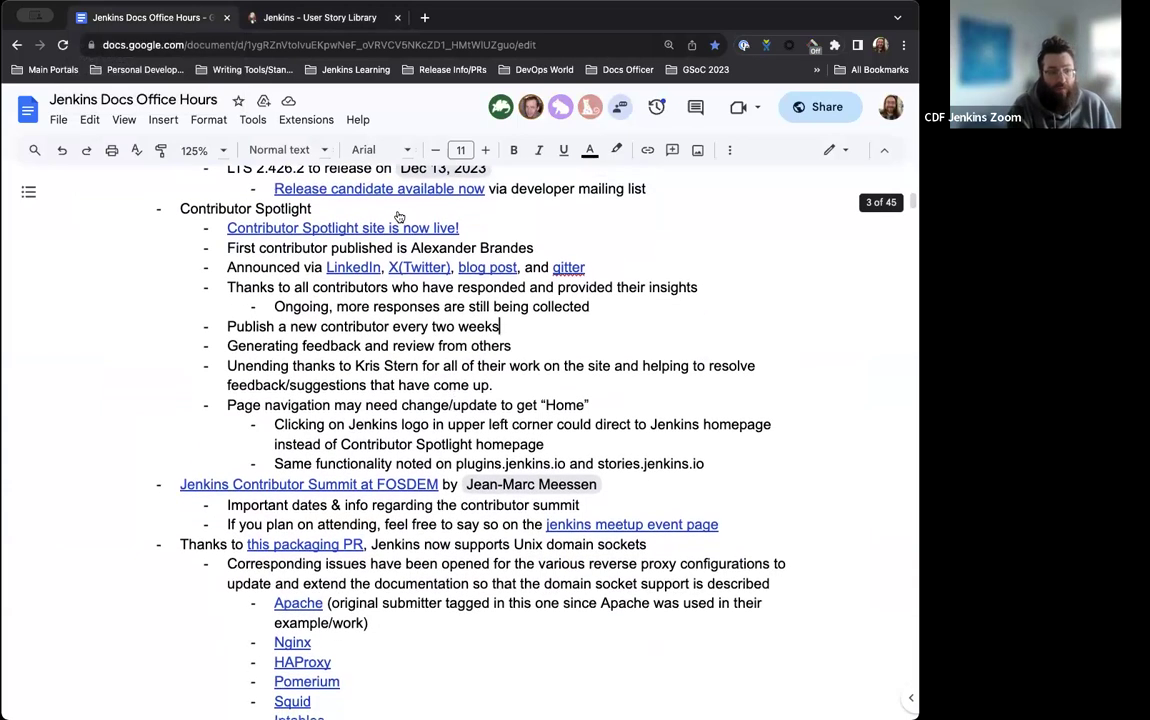
Go from the User Story Library to the Contributor Spotlight site and test where its Jenkins logo leads
left_click(352, 22)
left_click(398, 102)
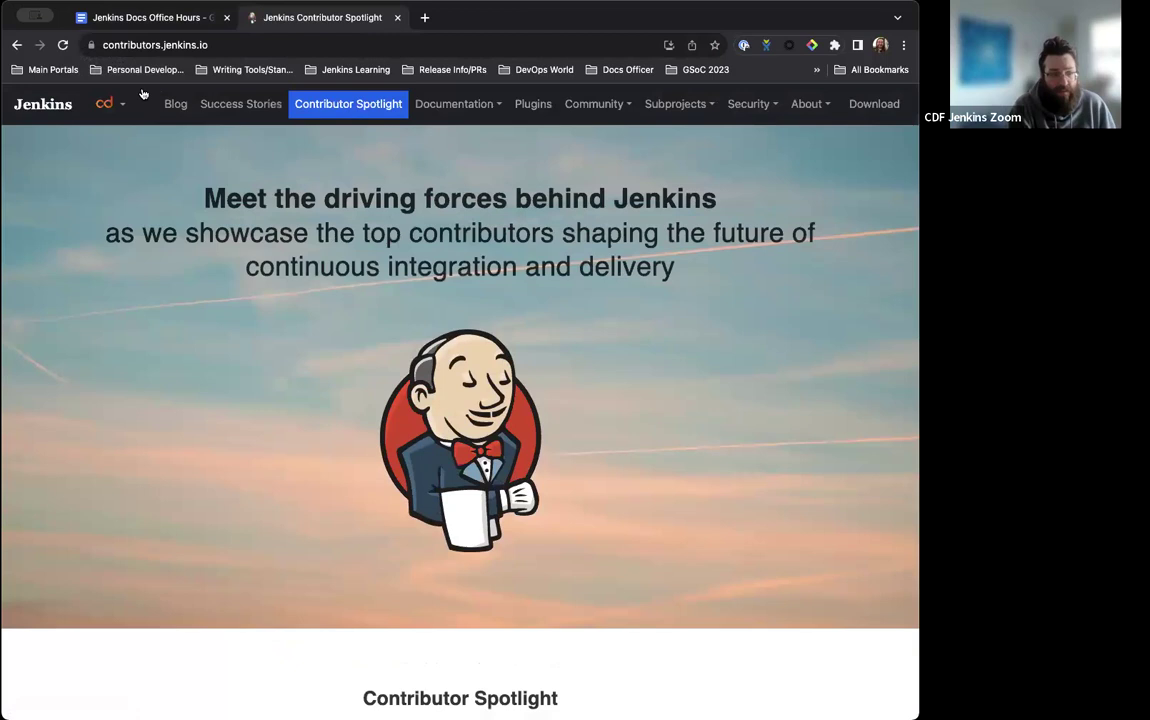
left_click(50, 110)
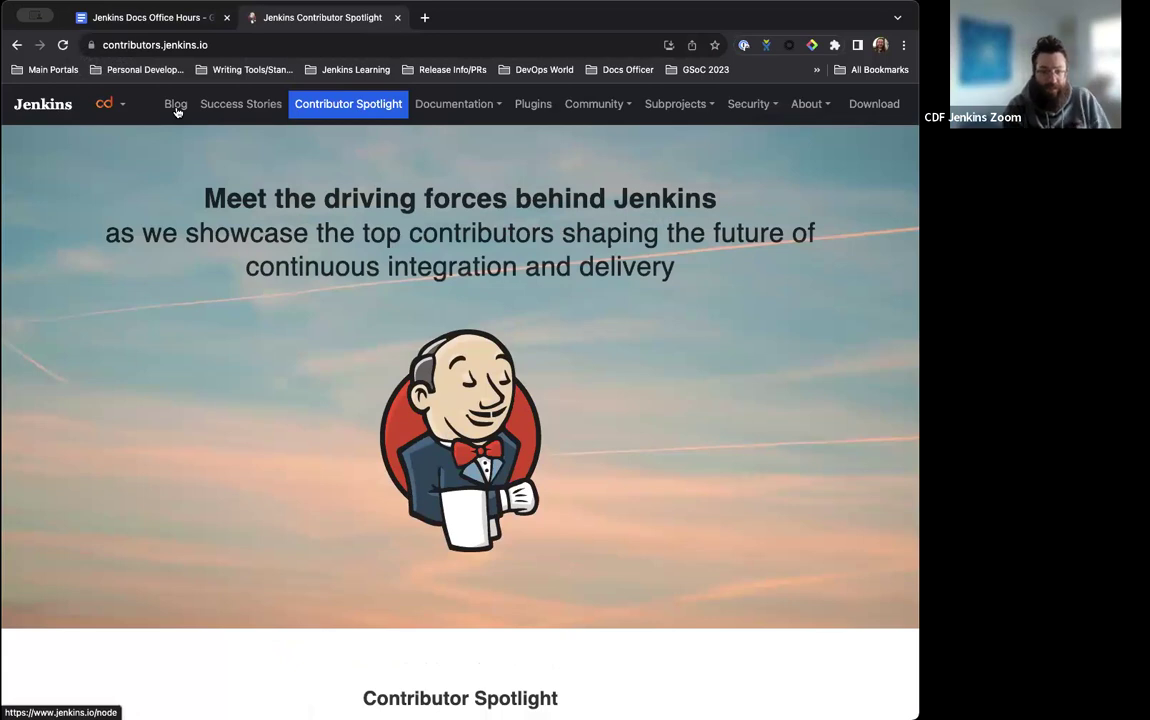
left_click(290, 100)
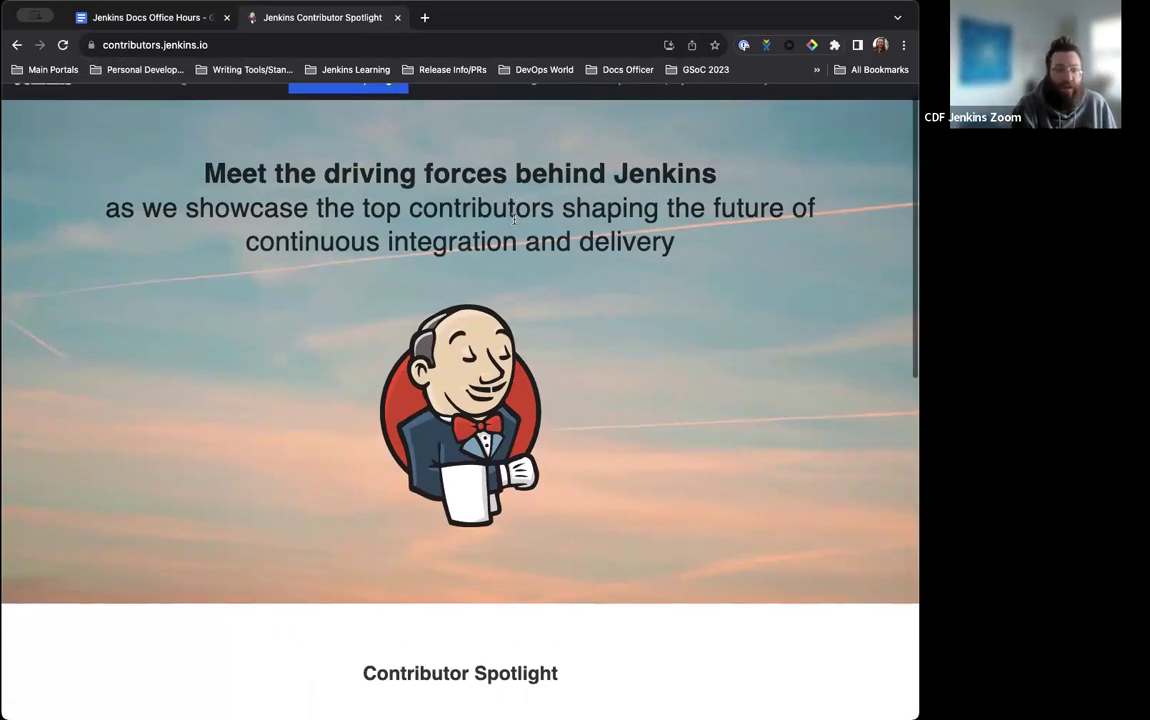
Visit the Blog, the Managing Jenkins chapter and the Infrastructure subproject page, and return to the jenkins.io homepage through the Jenkins logo
left_click(172, 102)
mouse_move(466, 117)
left_click(490, 200)
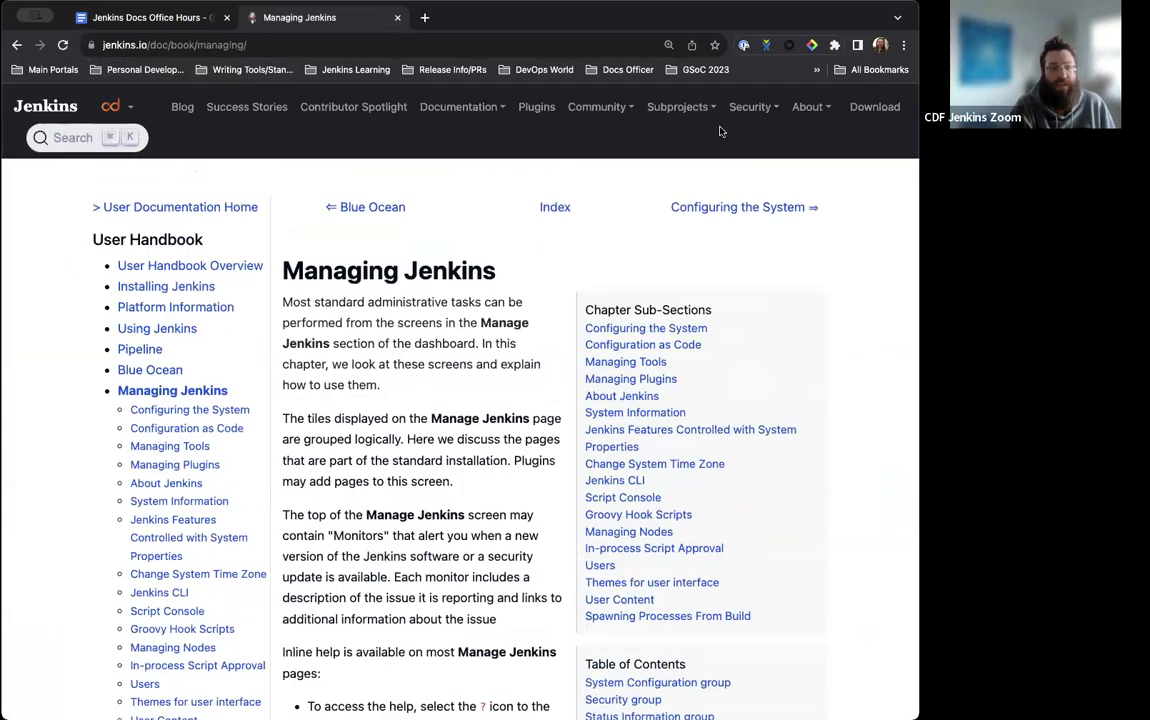
mouse_move(682, 120)
left_click(688, 181)
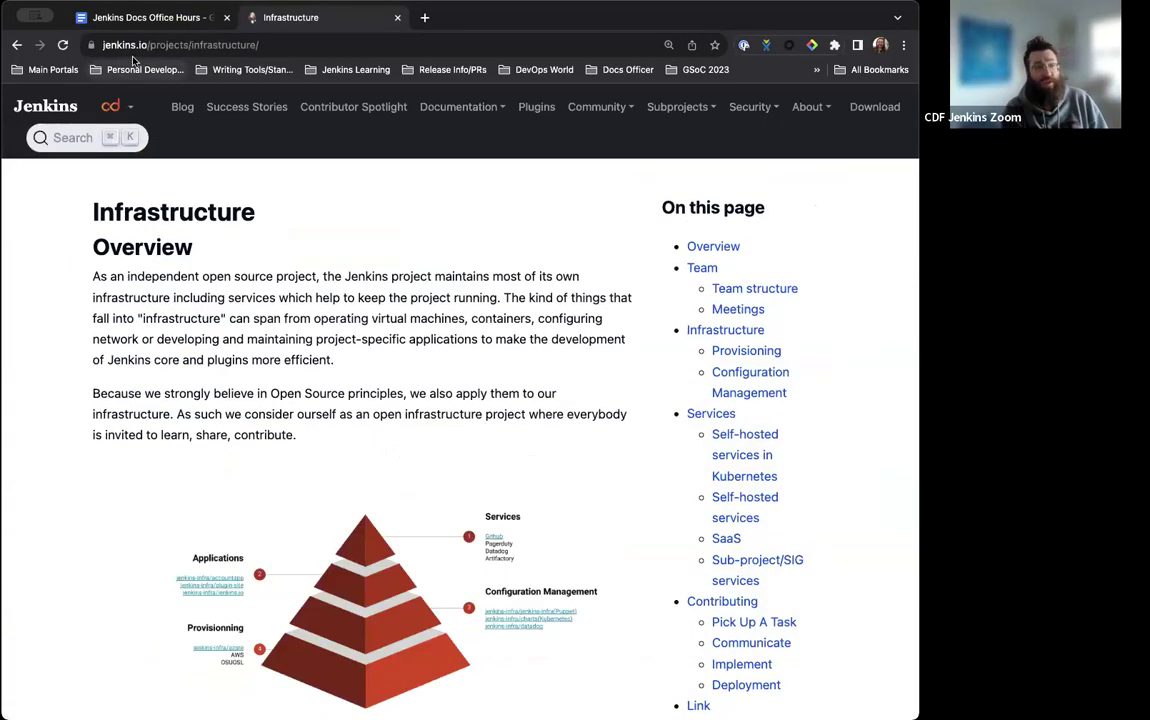
left_click(36, 107)
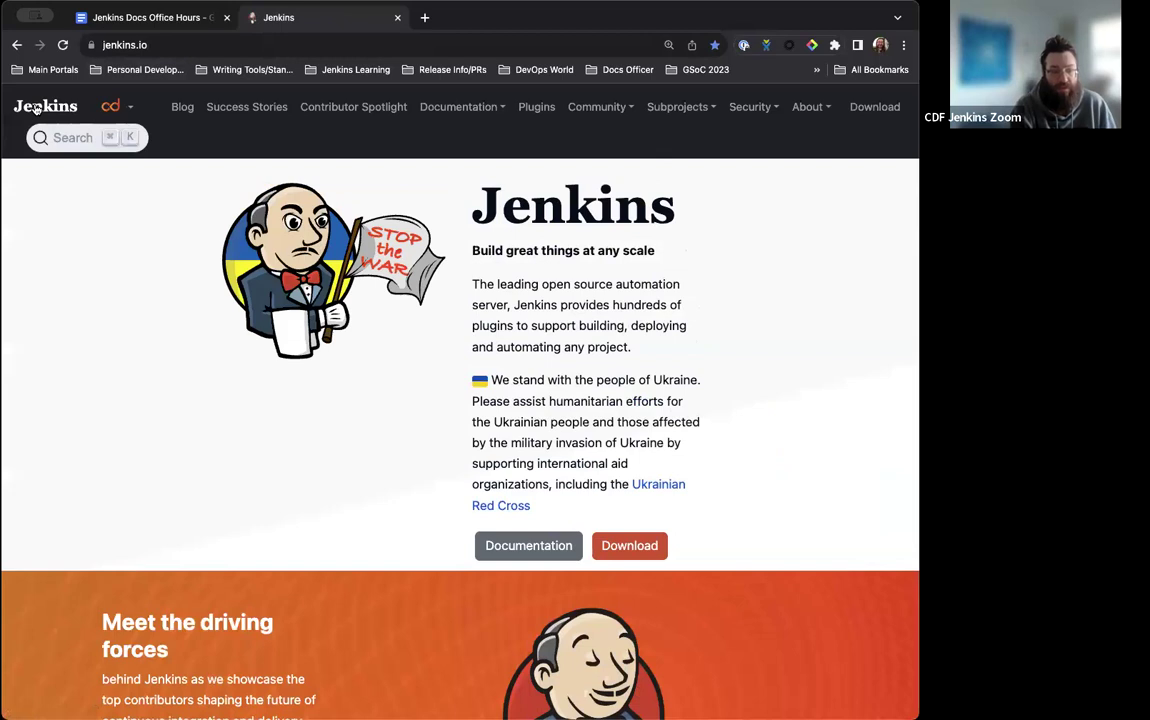
Open the Contributor Spotlight site again and return to the office hours document to reread the page navigation notes
left_click(330, 103)
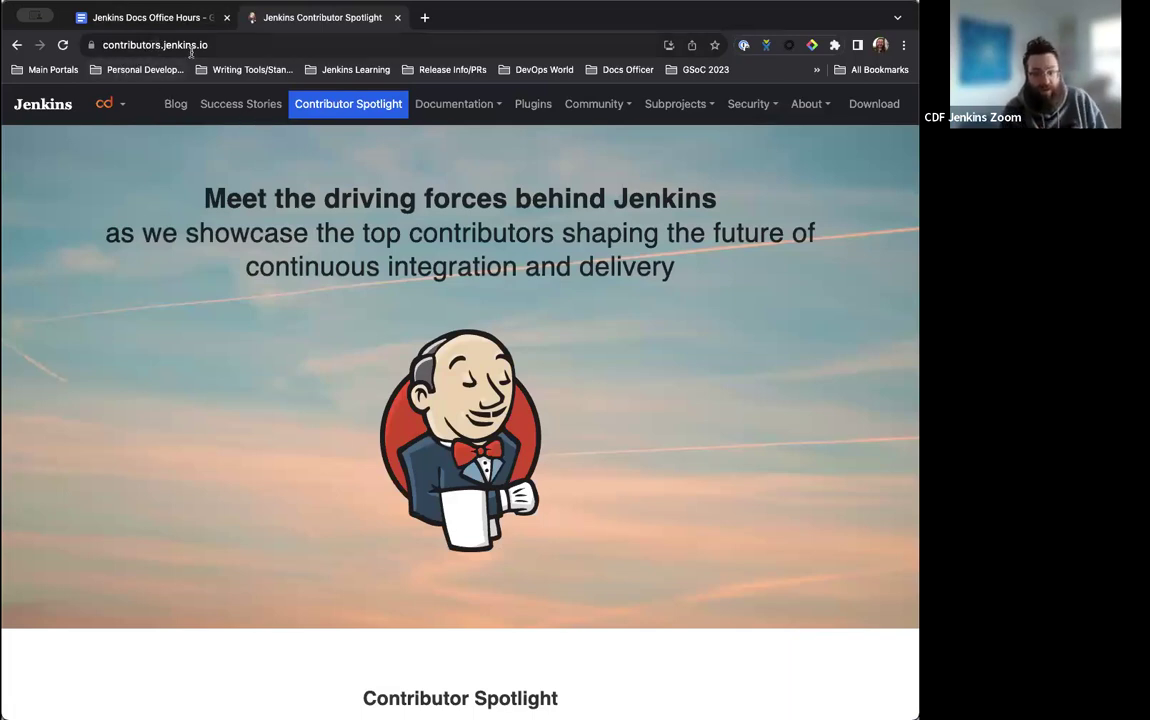
left_click(149, 17)
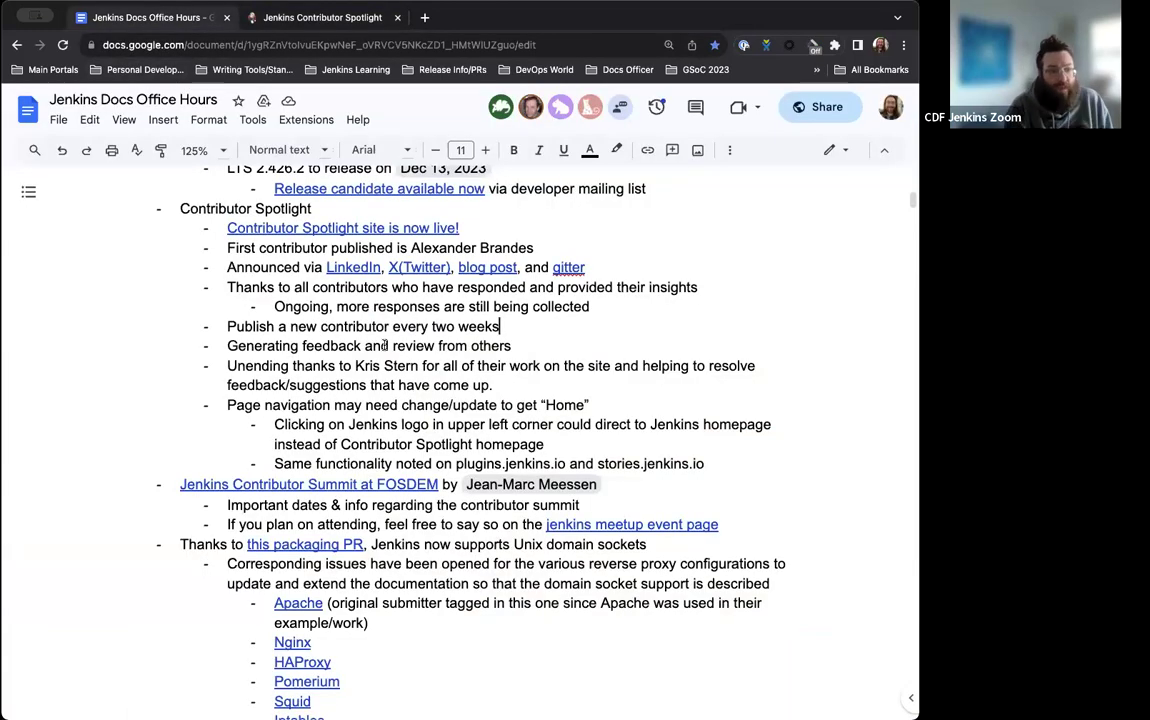
scroll(384, 345, "up", 2)
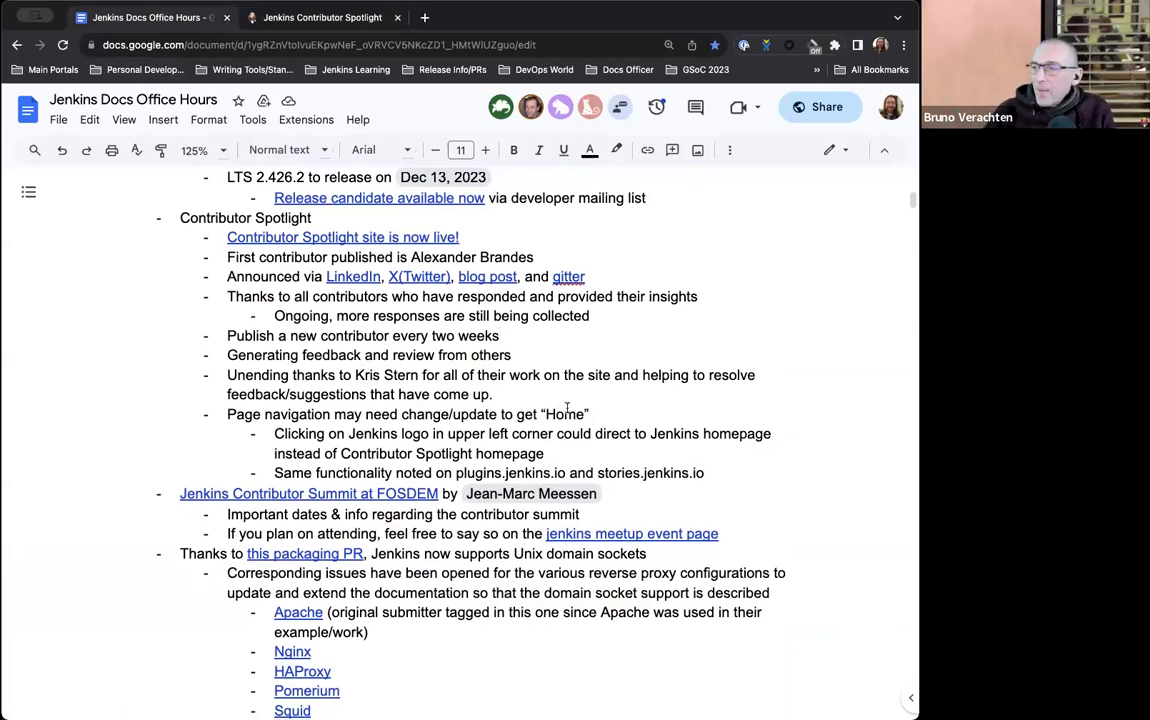
scroll(567, 408, "down", 1)
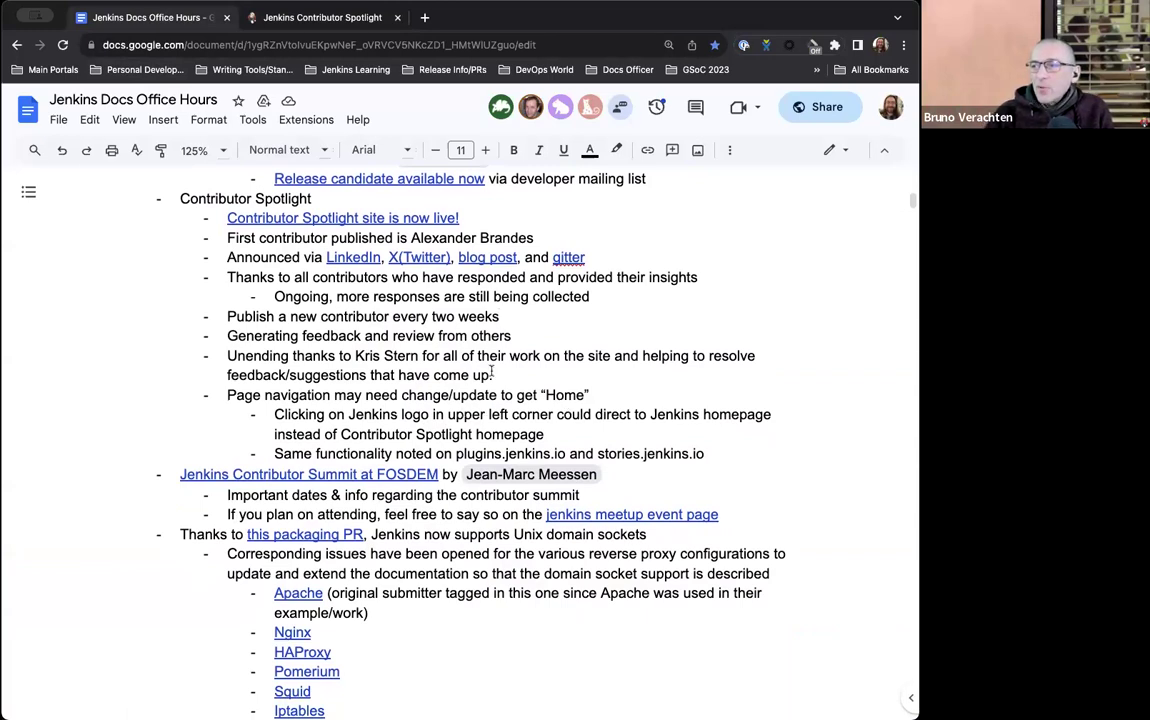
Switch back to the Contributor Spotlight site and reload its homepage
left_click(292, 20)
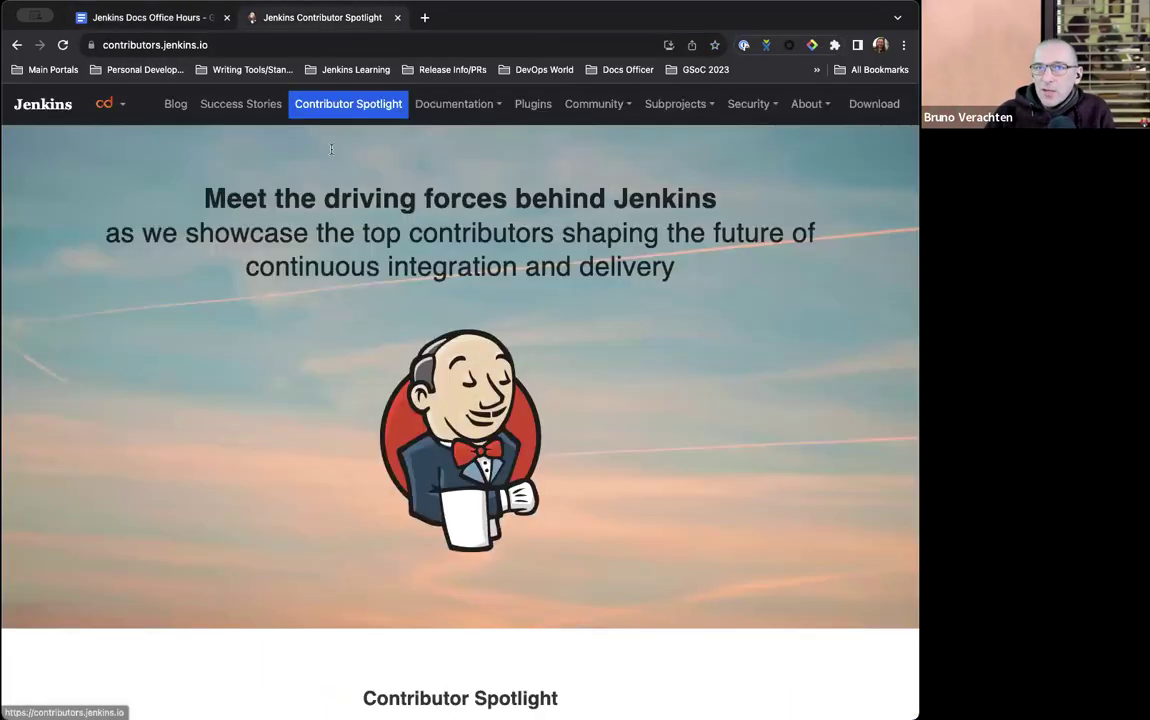
left_click(60, 43)
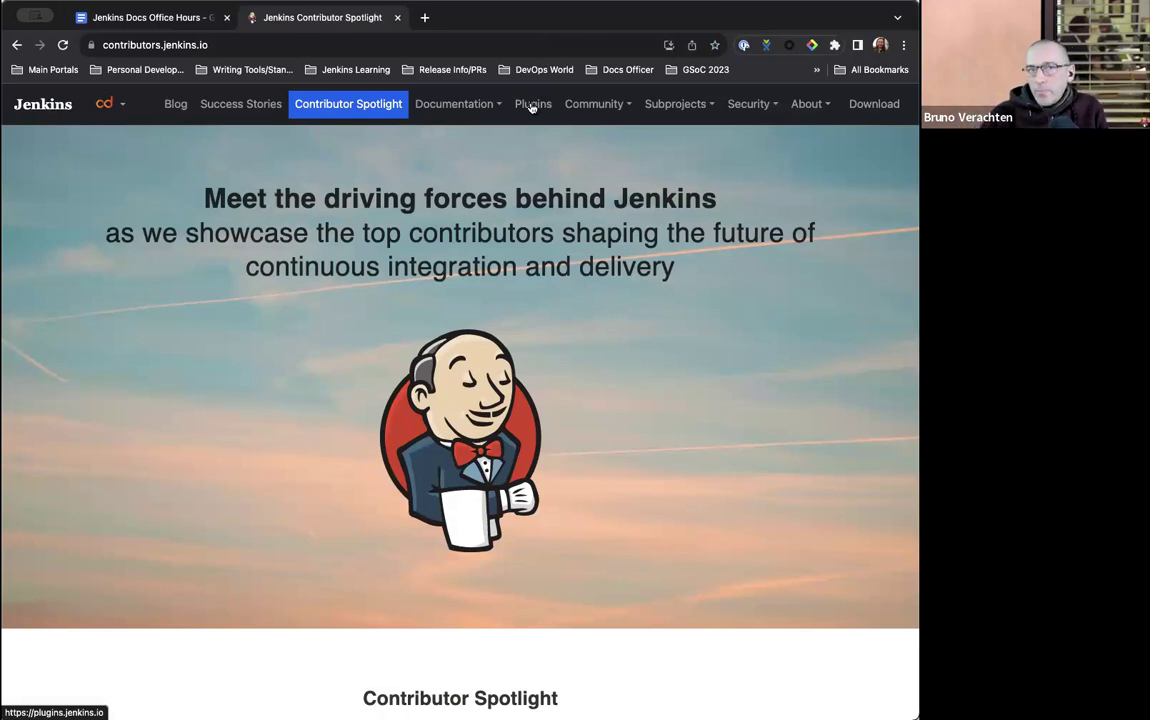
In the office hours document, add the sub-bullet "+1 to navigate back to jenkins.io" below the plugins.jenkins.io note and start another sub-bullet
key("super+1")
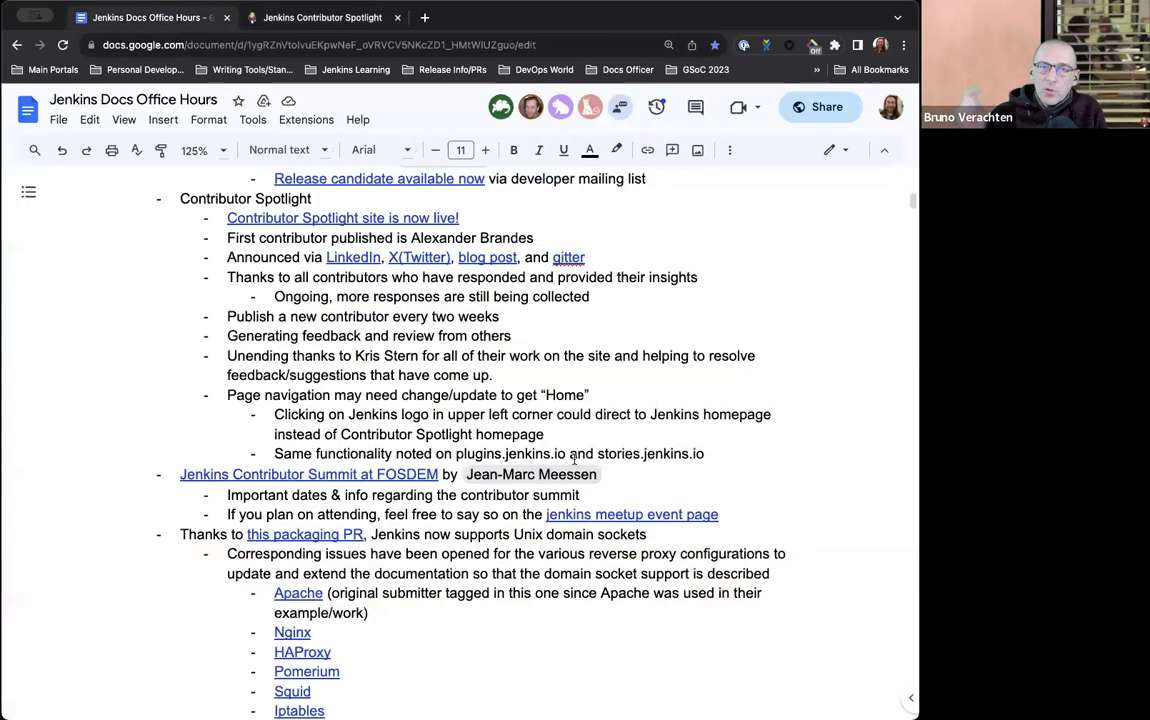
left_click(728, 450)
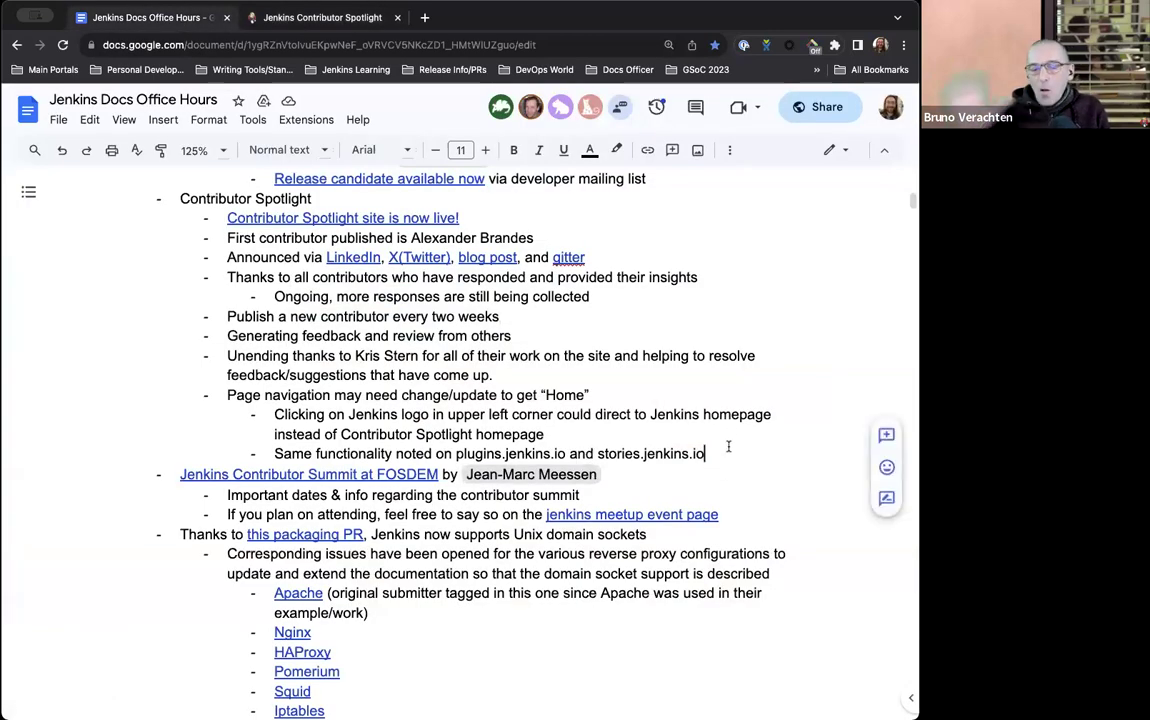
key("Return")
type("+1")
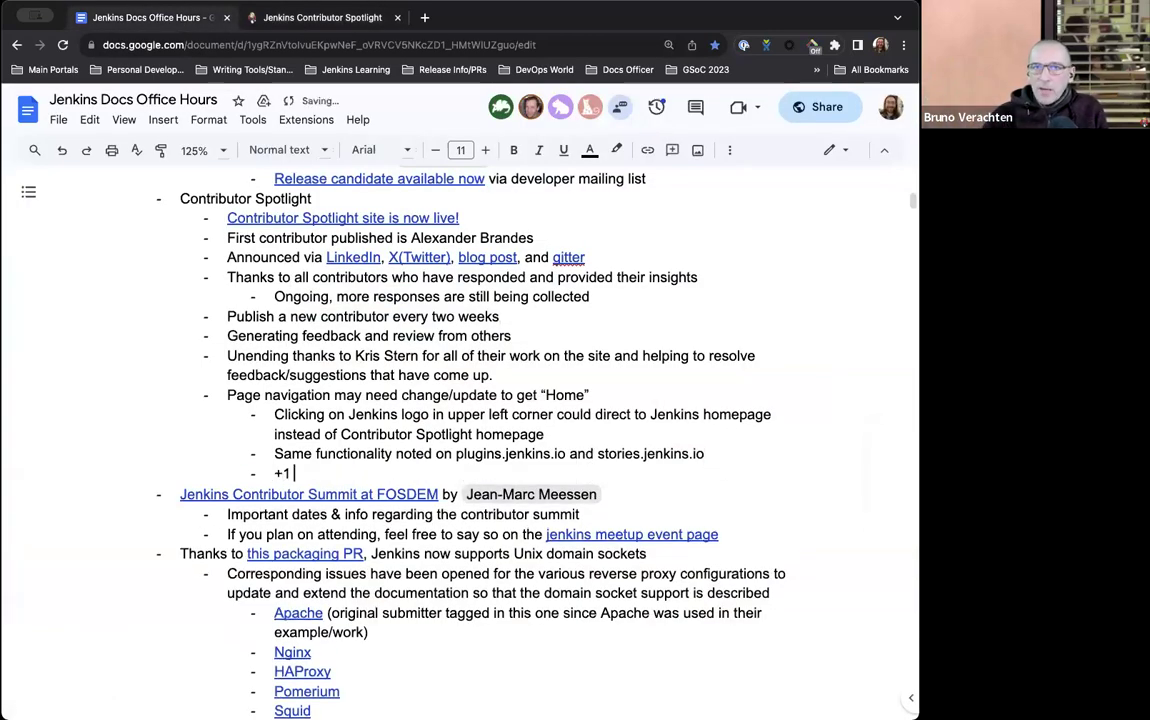
type(" to navigate back to jenkins.io")
key("Return")
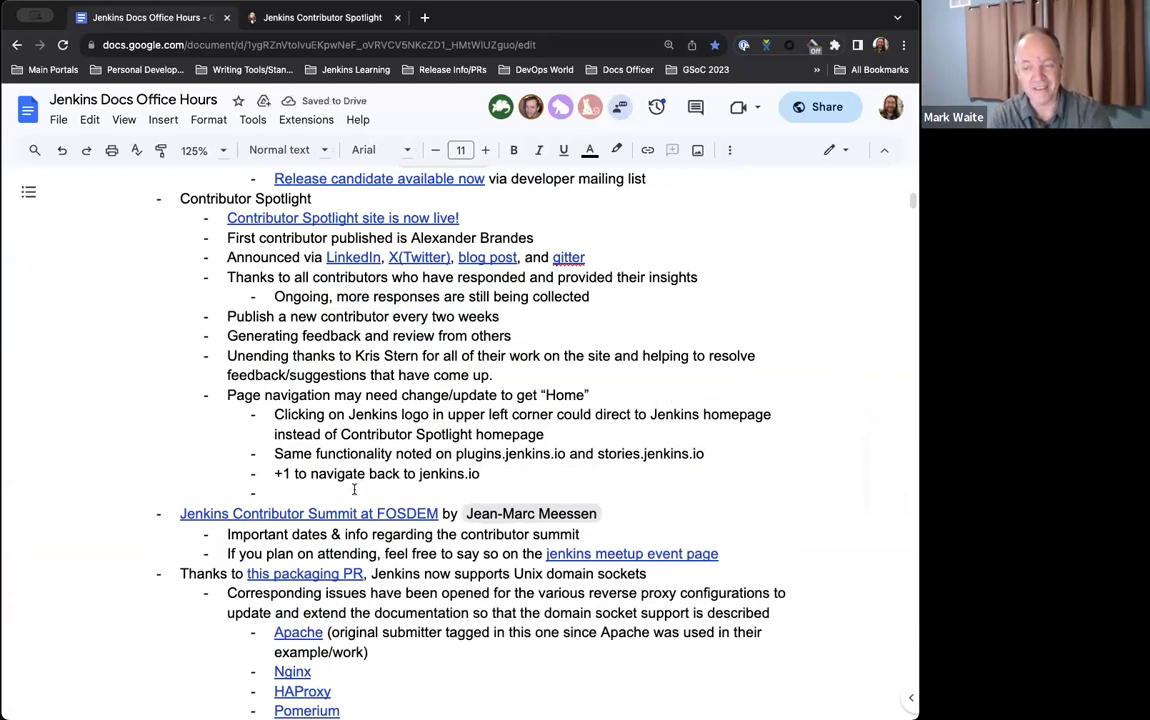
type("-1 to")
key("BackSpace")
key("BackSpace")
key("BackSpace")
key("BackSpace")
key("BackSpace")
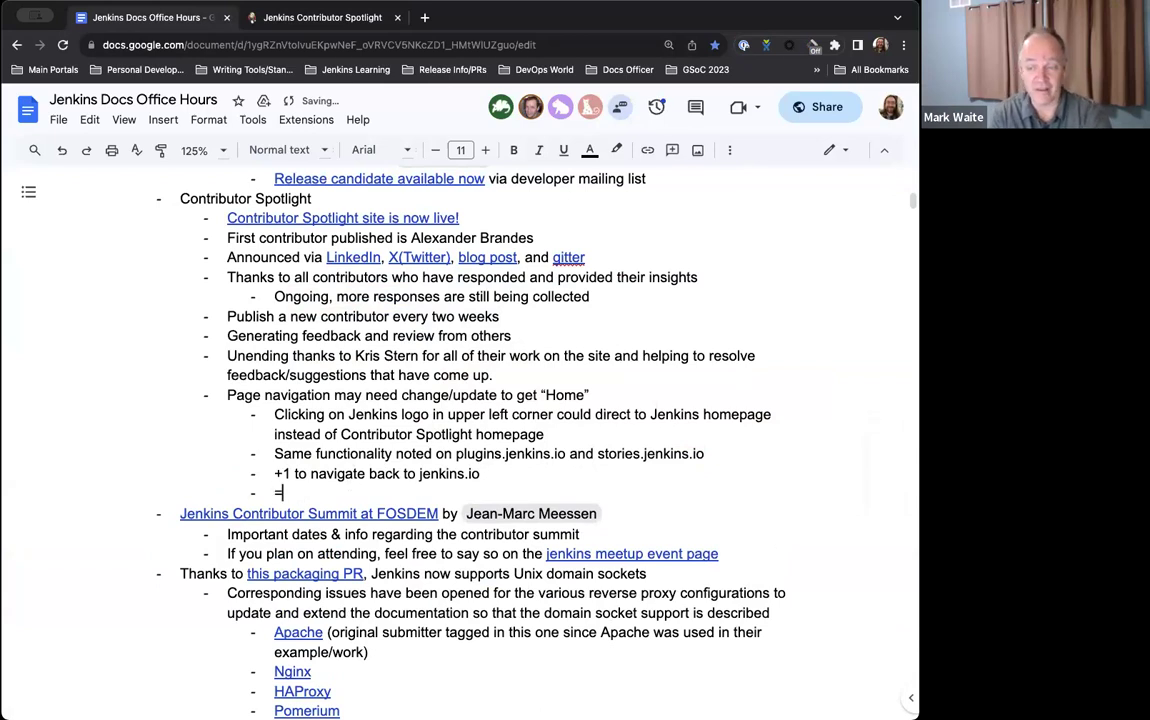
Fill the empty sub-bullet under the page navigation item with "+1 to keep it the way it is"
type("+1 to keep it the way it is")
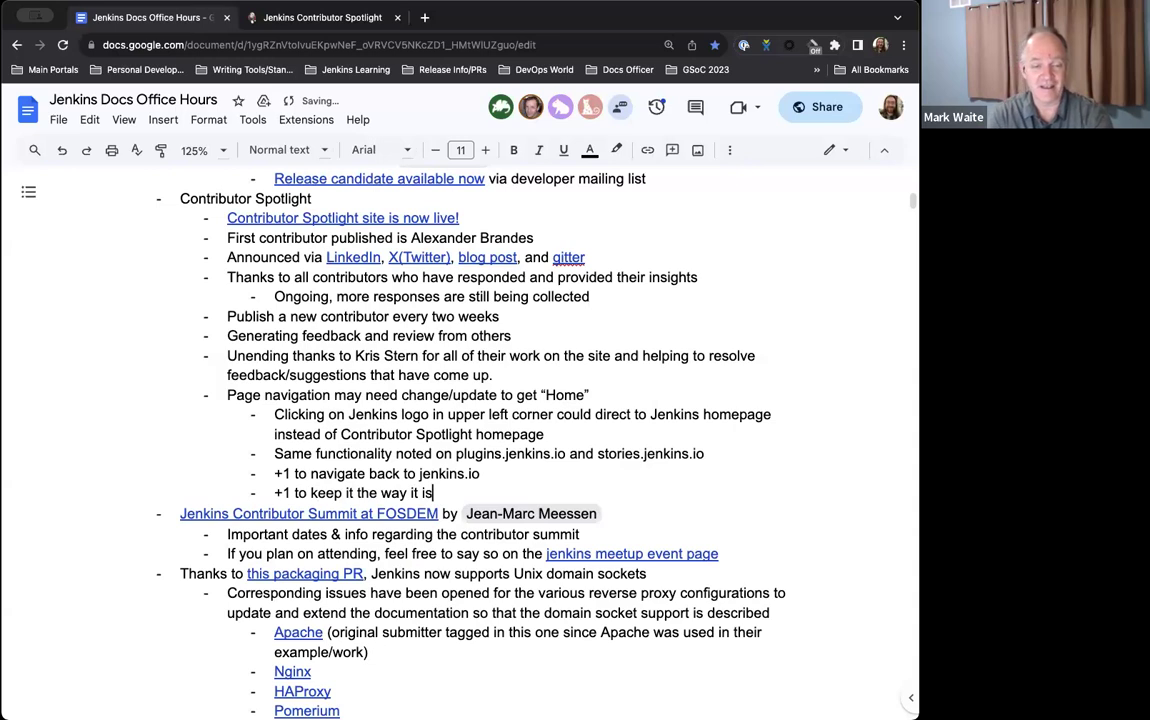
On the Contributor Spotlight site, test the Jenkins logo link from the homepage and from the featured contributor's profile page
left_click(268, 17)
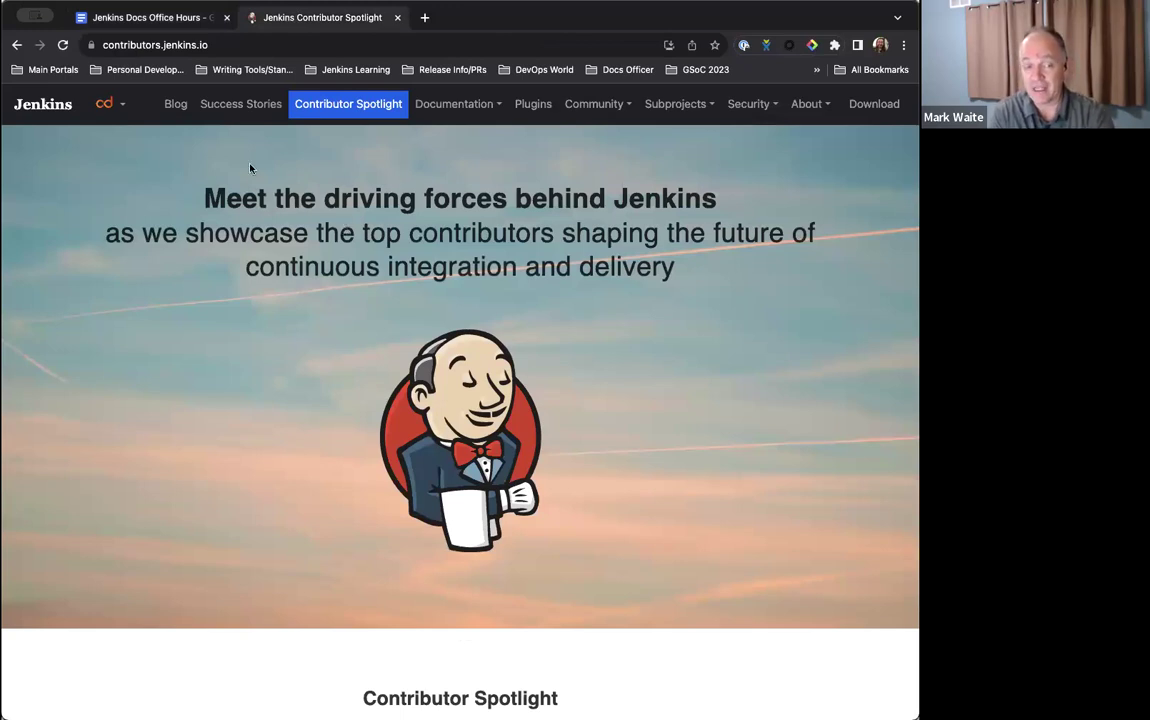
left_click(70, 110)
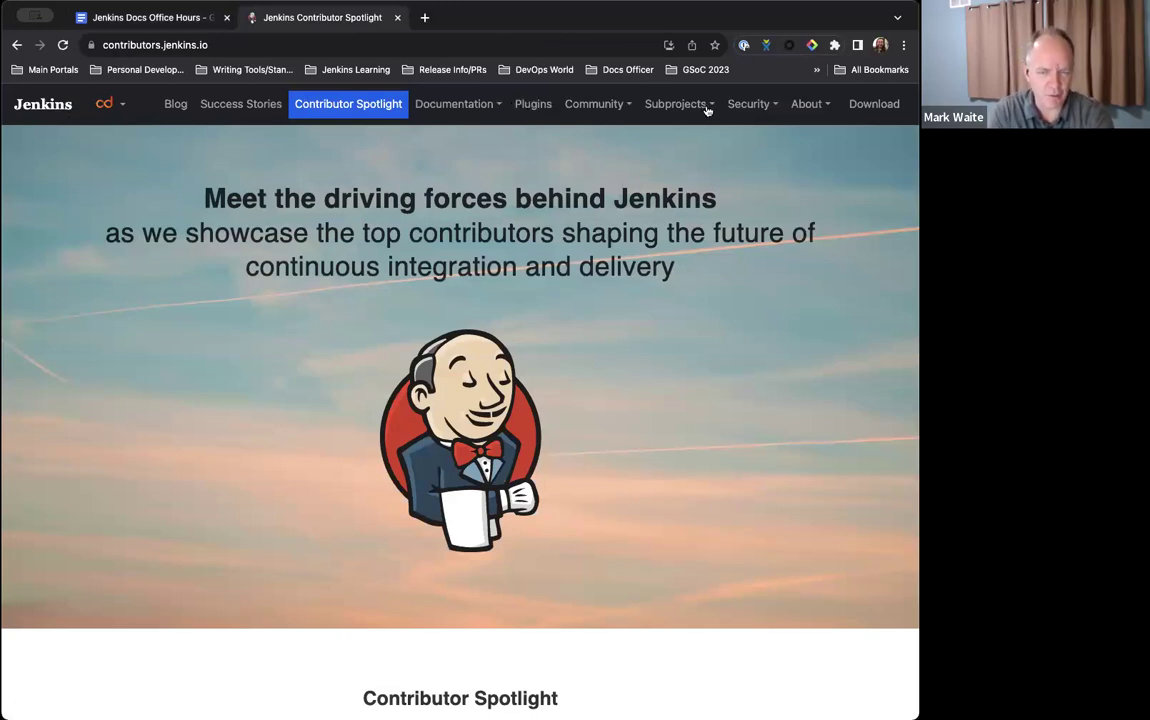
left_click(365, 105)
scroll(398, 380, "down", 6)
left_click(403, 280)
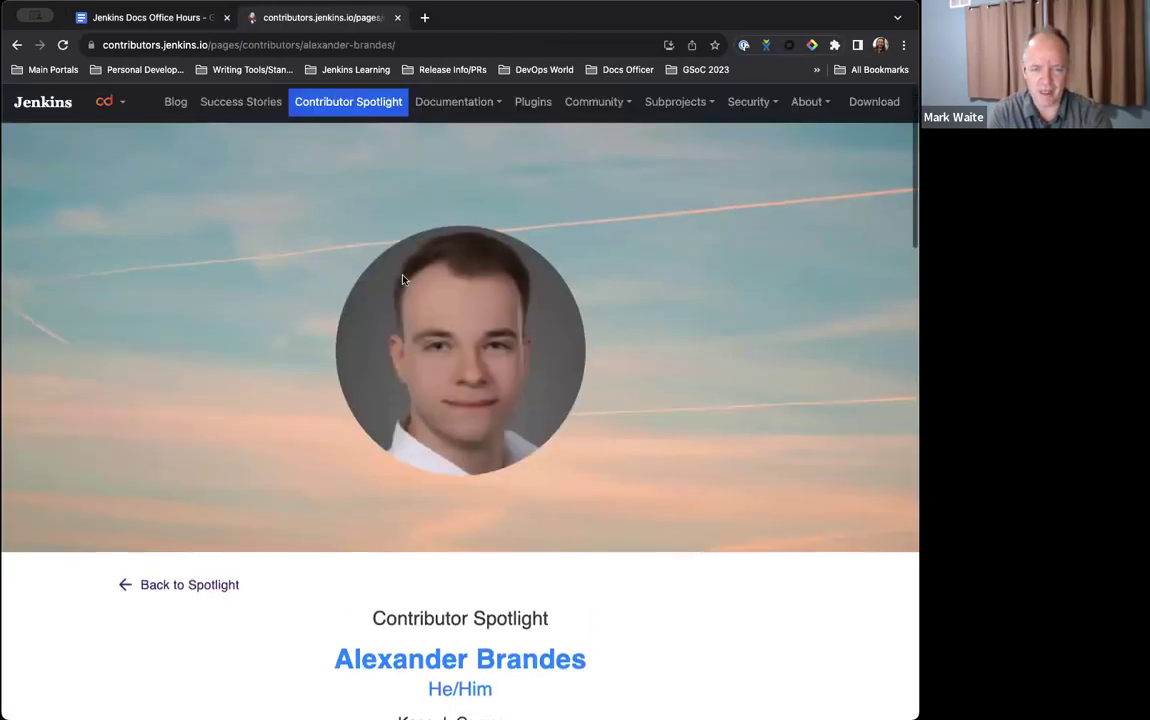
left_click(45, 108)
scroll(46, 110, "down", 6)
scroll(46, 110, "up", 6)
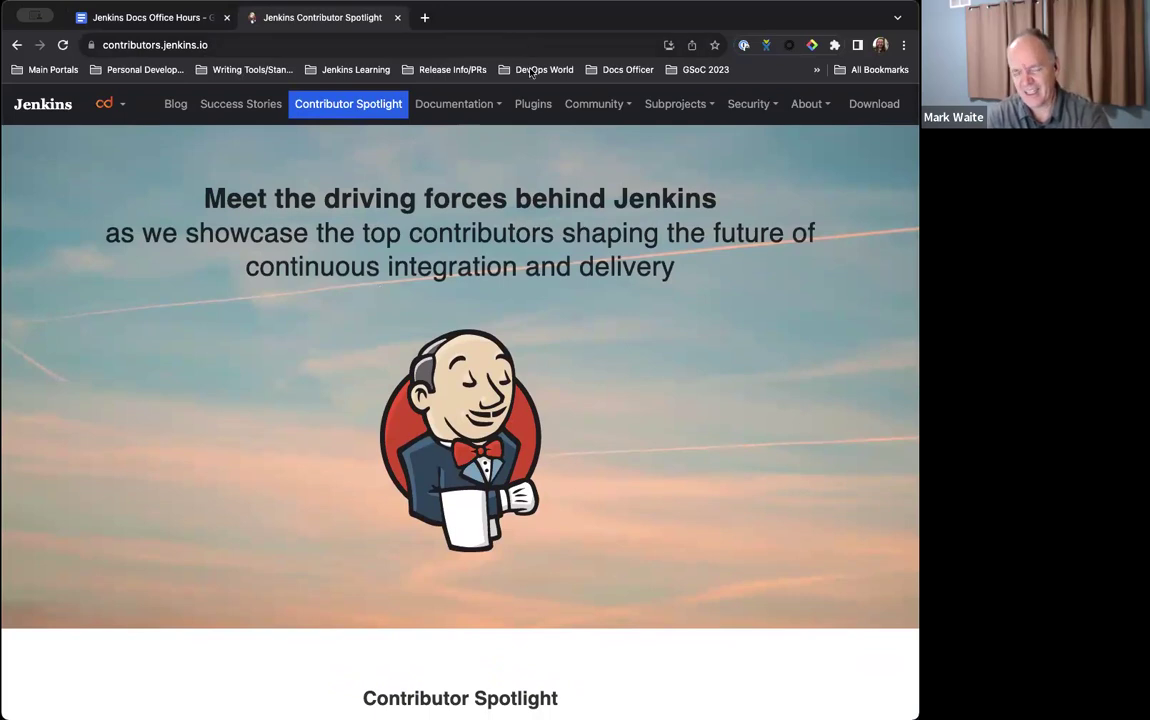
Open the Plugins site, visit the Fortify plugin from the recently updated list, and return to the Plugins Index through the Jenkins logo
left_click(533, 104)
scroll(509, 518, "down", 3)
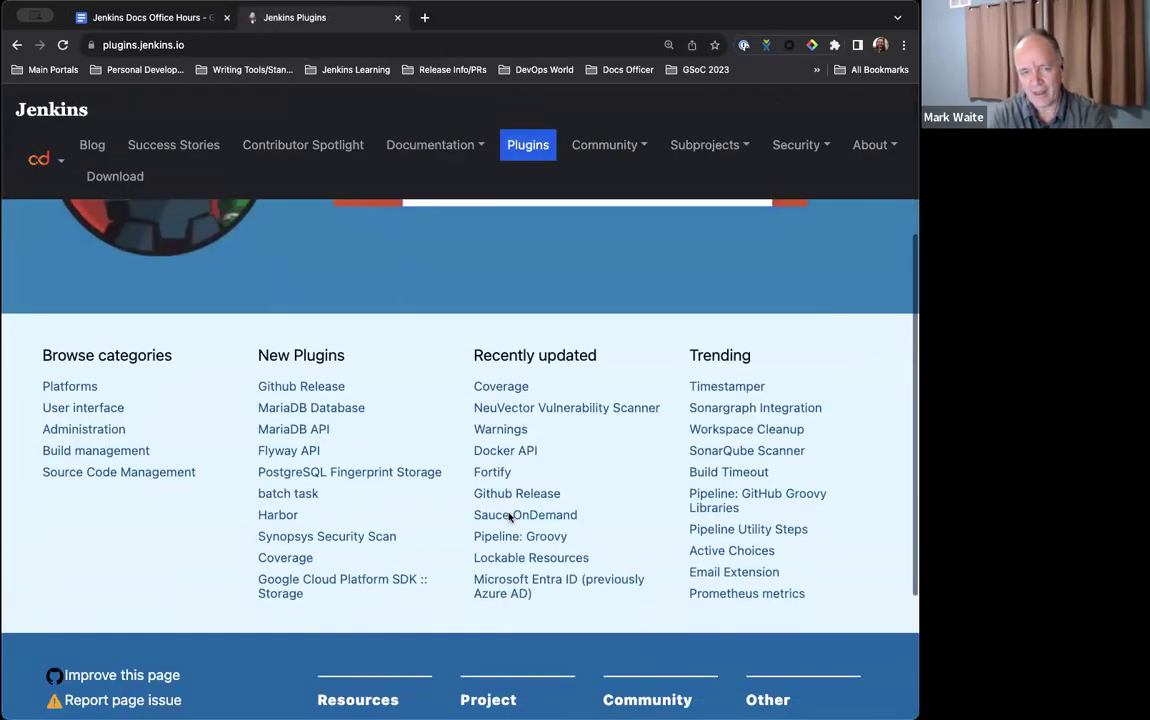
left_click(492, 471)
left_click(58, 116)
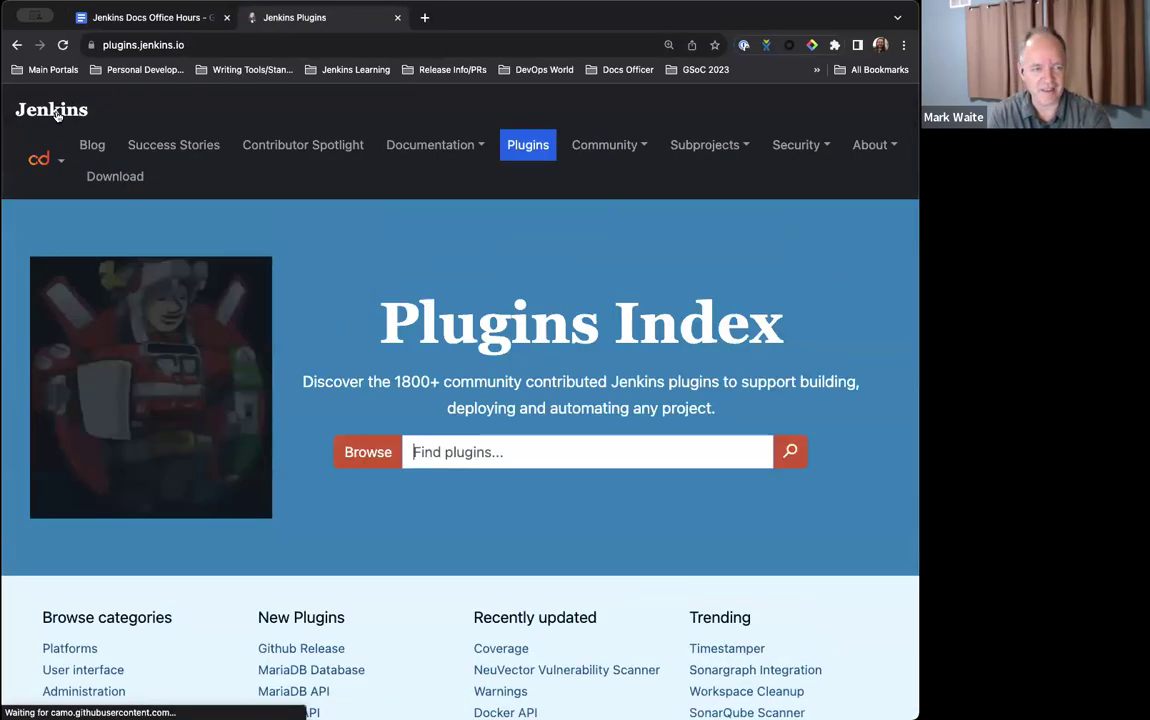
scroll(200, 260, "down", 3)
scroll(210, 275, "up", 3)
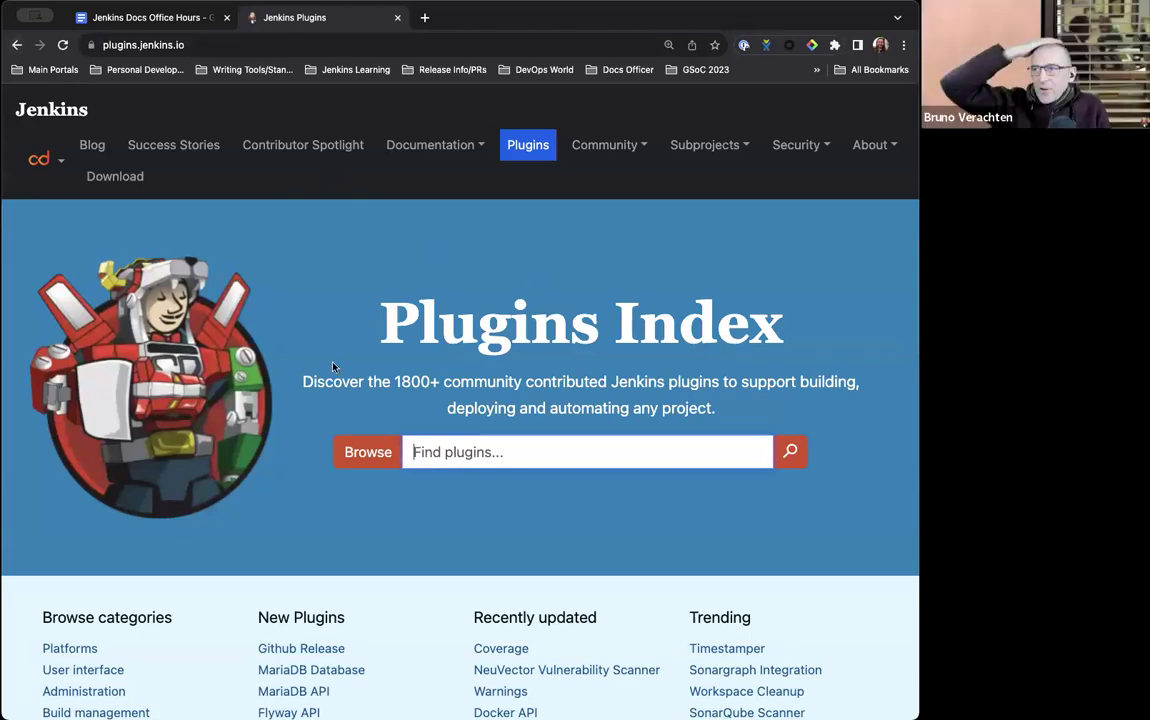
Check the page navigation notes in the office hours document and go from the Plugins site to the Contributor Spotlight homepage
left_click(170, 24)
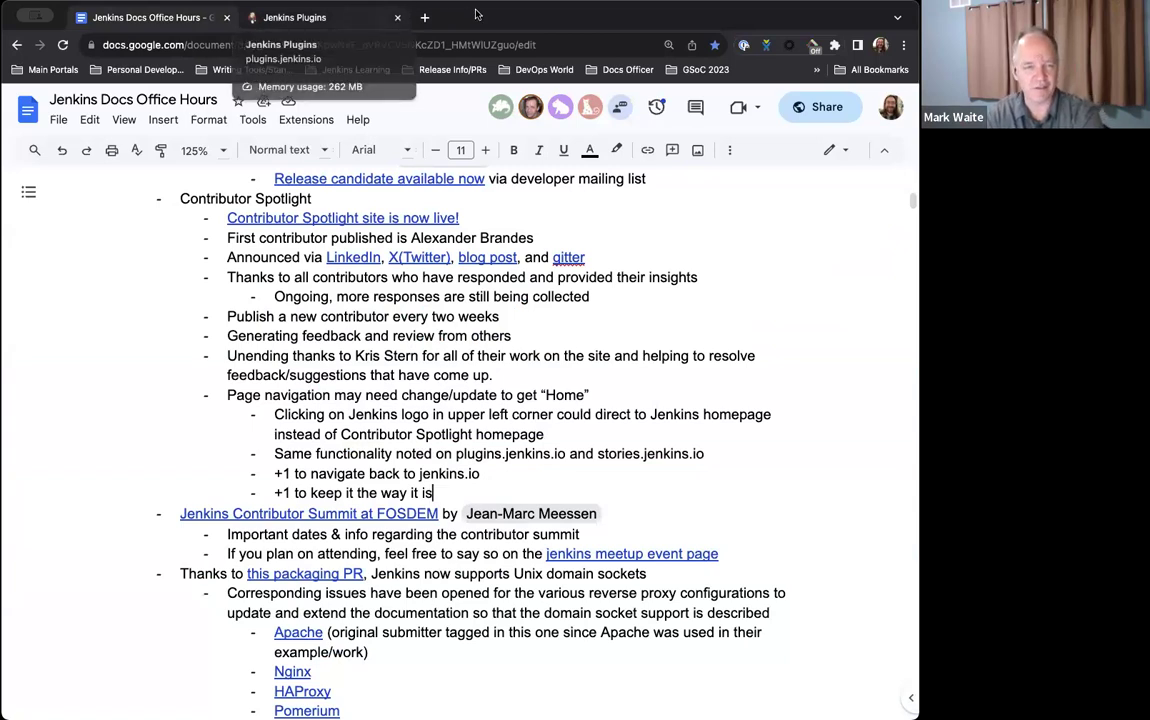
left_click(280, 17)
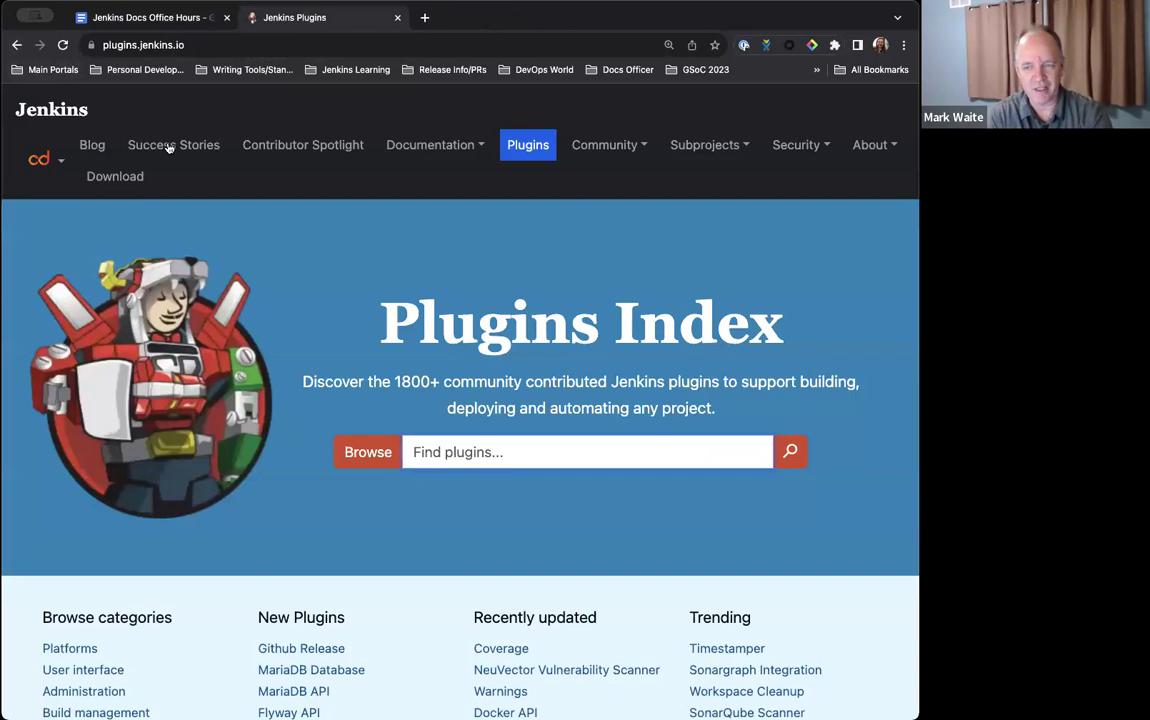
left_click(285, 146)
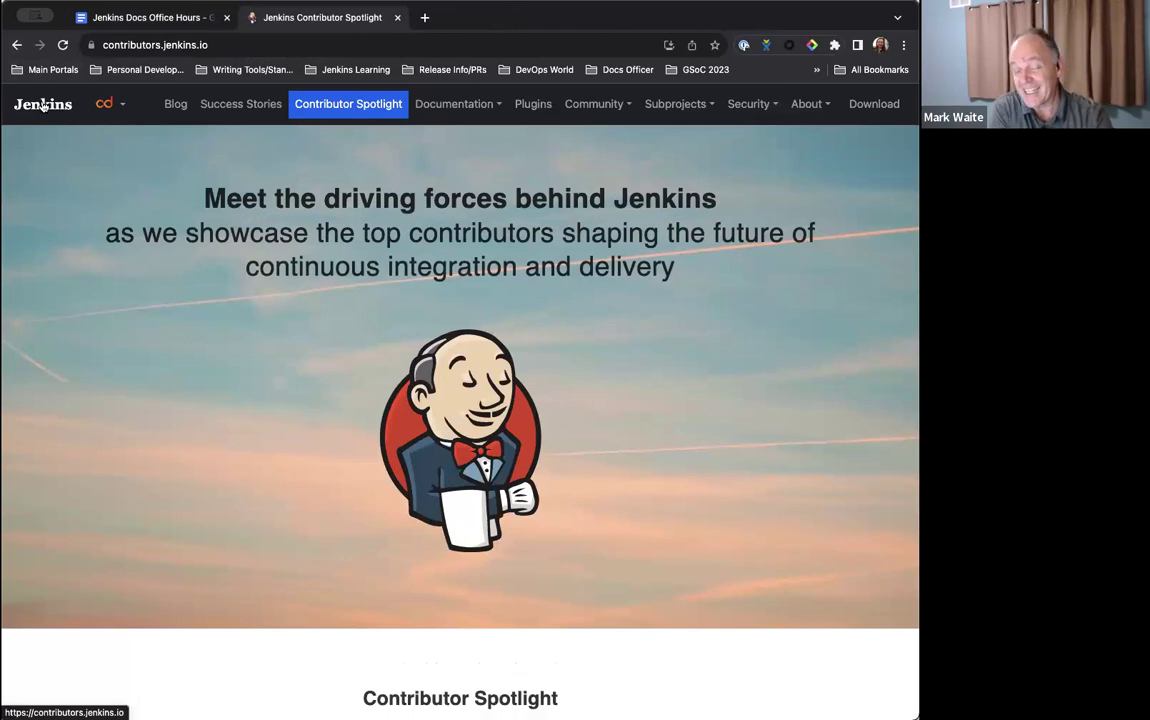
Test the Jenkins logo link on the Contributor Spotlight homepage again and compare it with the page navigation notes in the office hours document
left_click(43, 105)
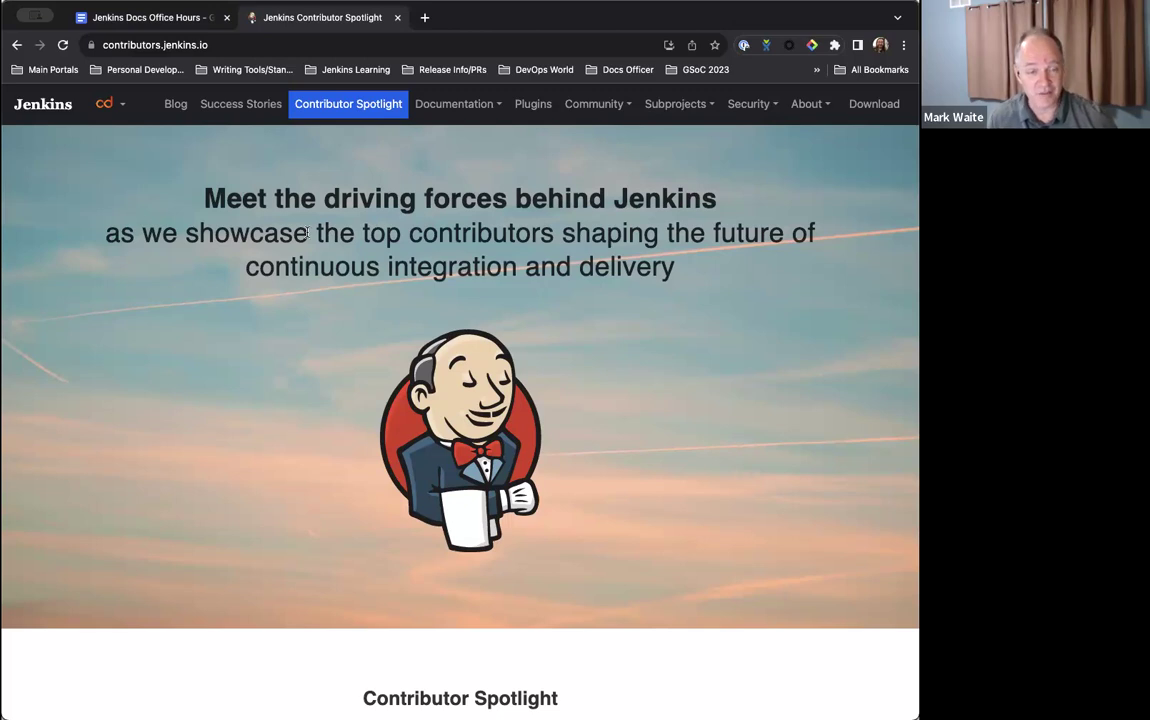
left_click(148, 16)
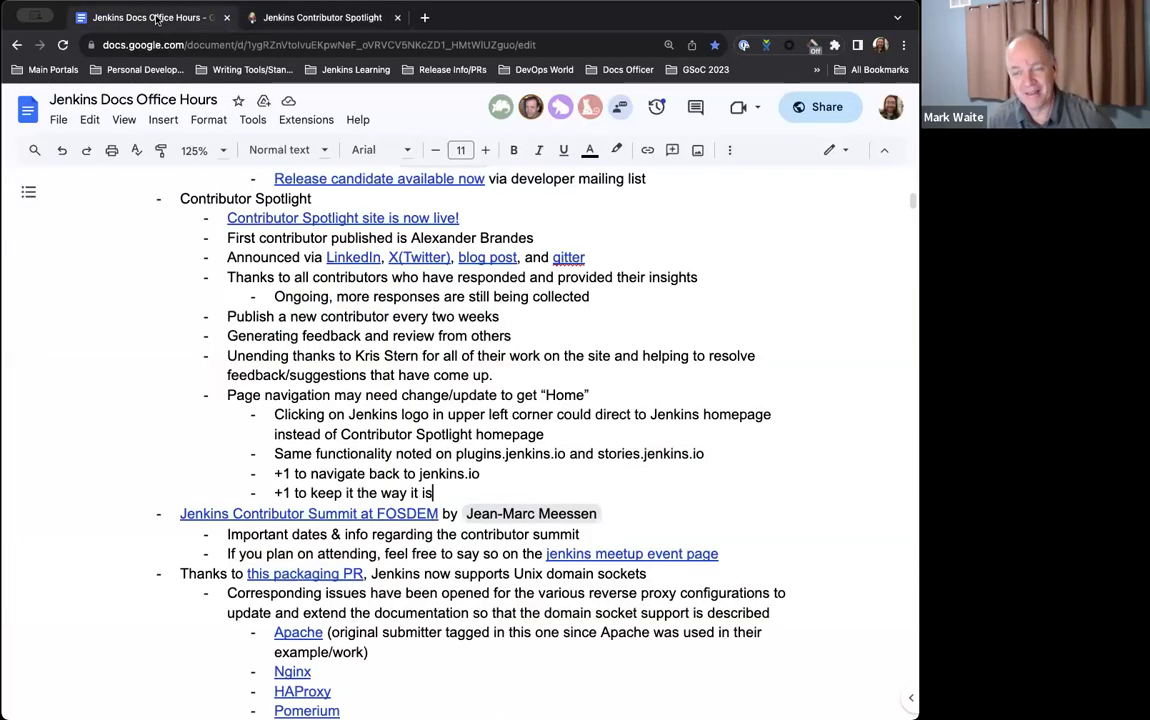
left_click(308, 20)
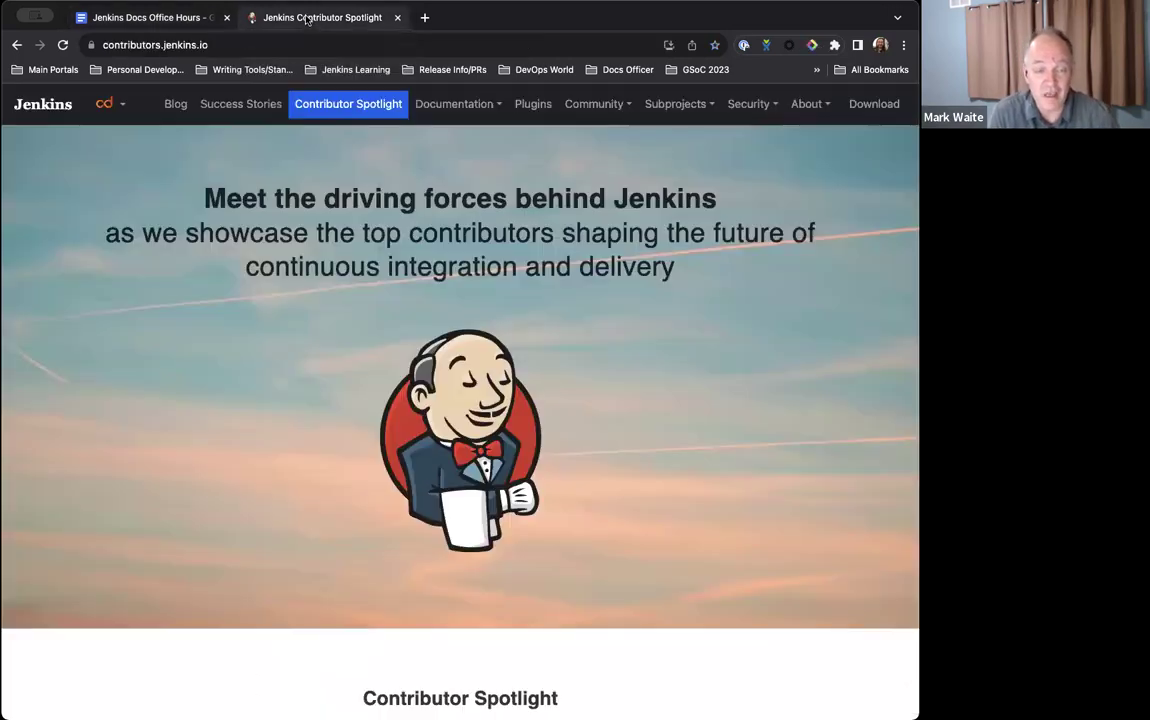
left_click(137, 22)
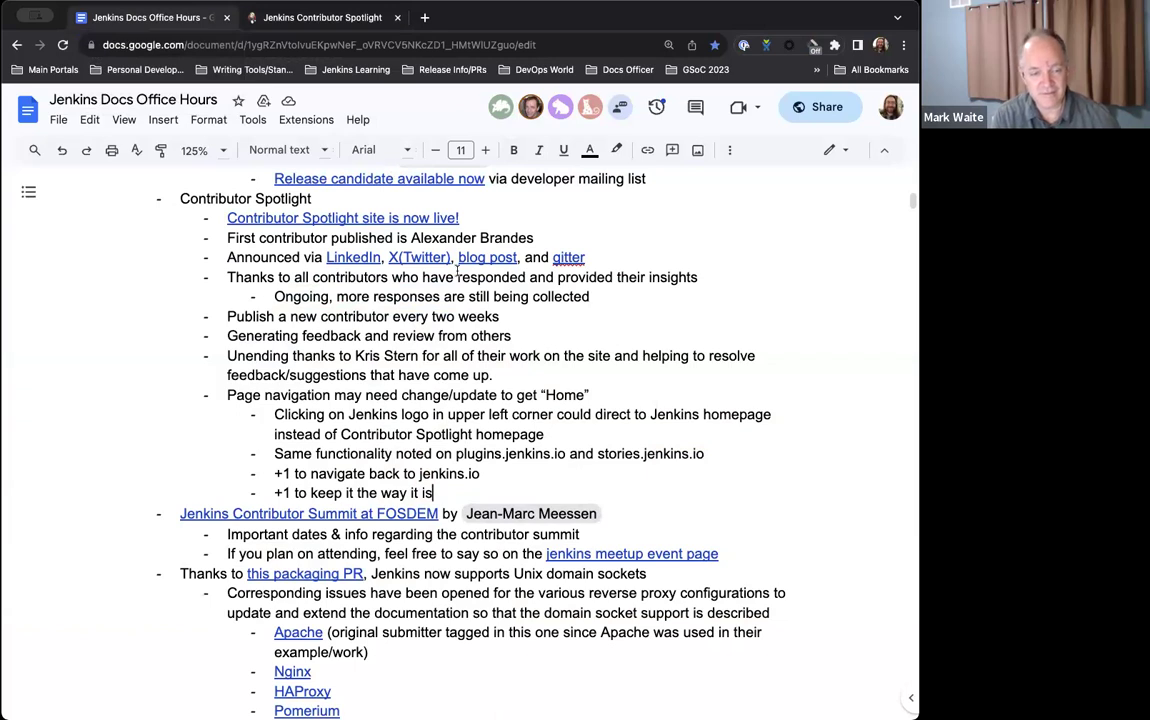
Add a sub-bullet below "+1 to keep it the way it is" assigning the docs officer, by first name, "to open issue on navigation"
left_click(473, 487)
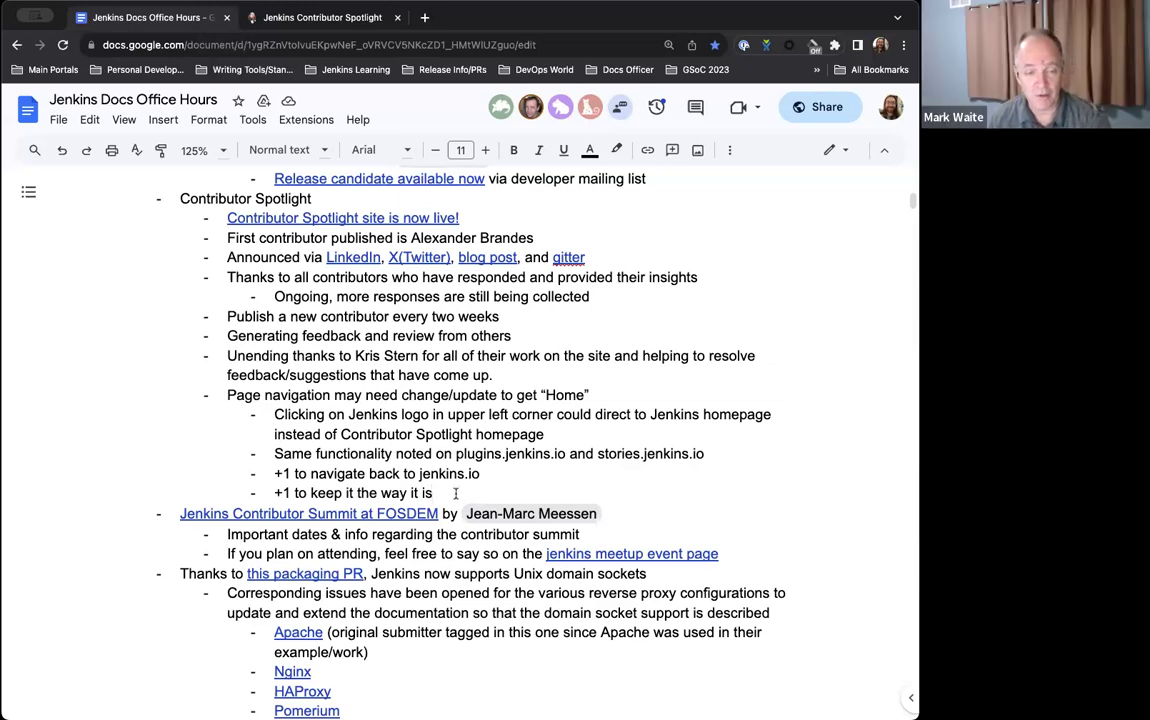
key("Return")
type("Kevin yo")
key("BackSpace")
key("BackSpace")
type("to open issue ")
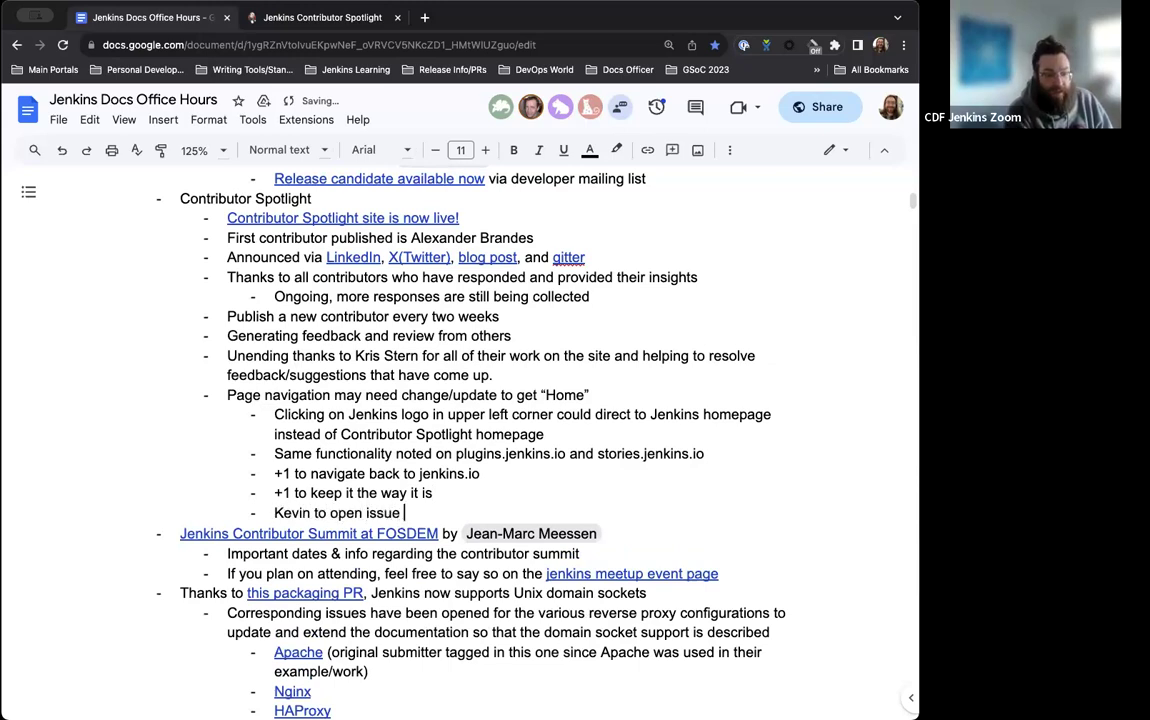
type("on navigation")
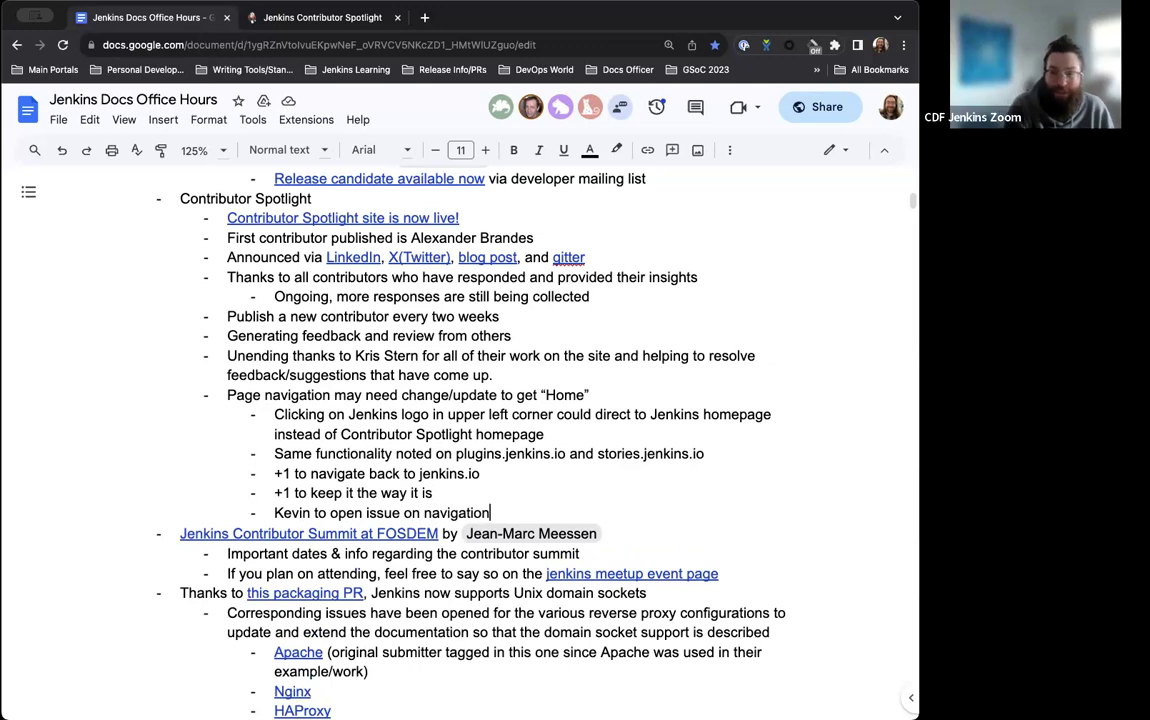
Open the linked Jenkins Contributor Summit at FOSDEM blog post and review its key dates, location, entry fee, contacts and draft agenda
scroll(458, 461, "down", 1)
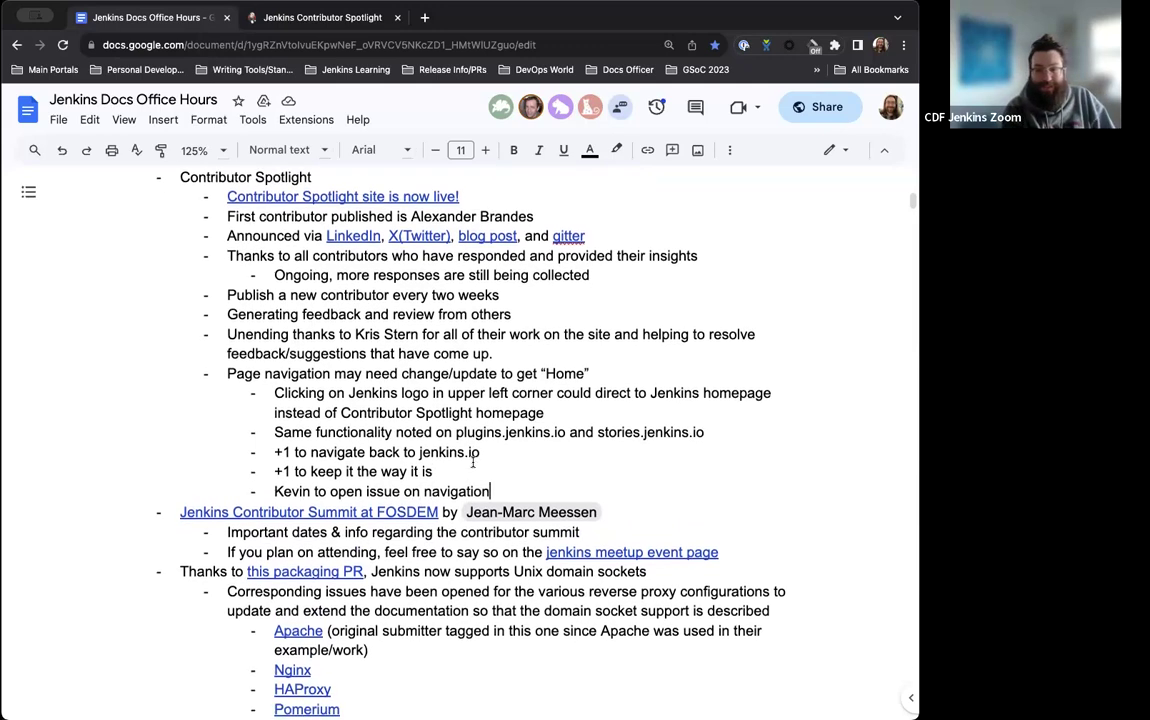
scroll(473, 462, "up", 2)
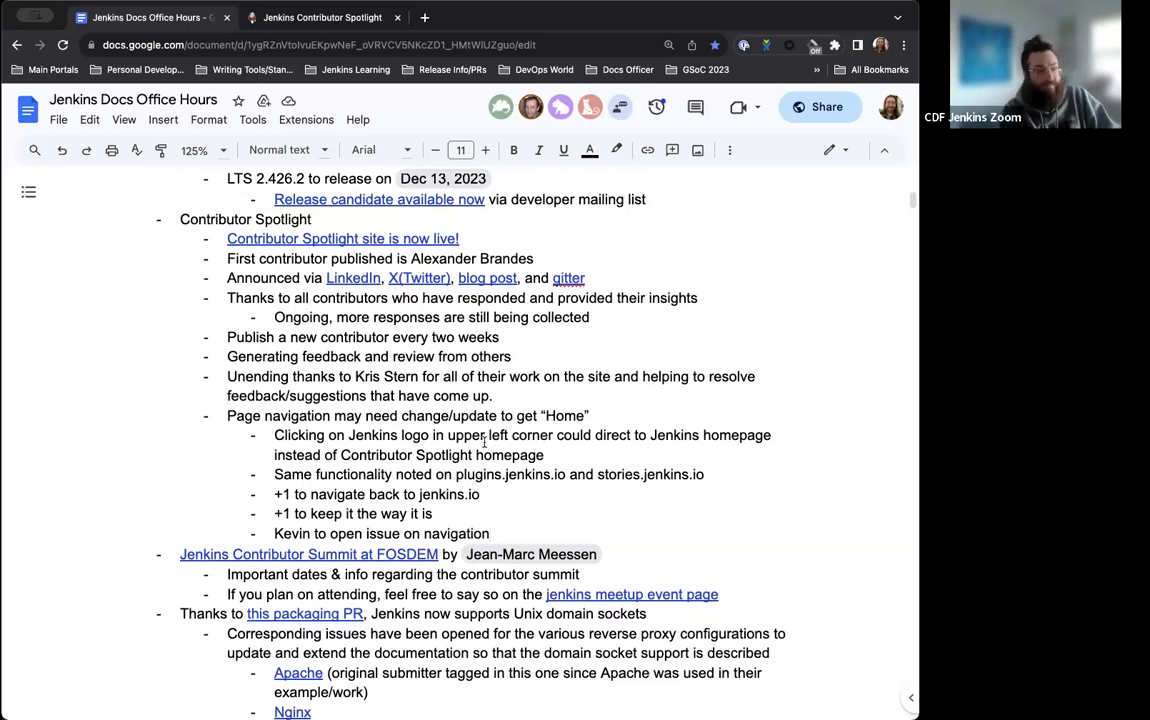
scroll(487, 443, "down", 3)
scroll(489, 443, "down", 6)
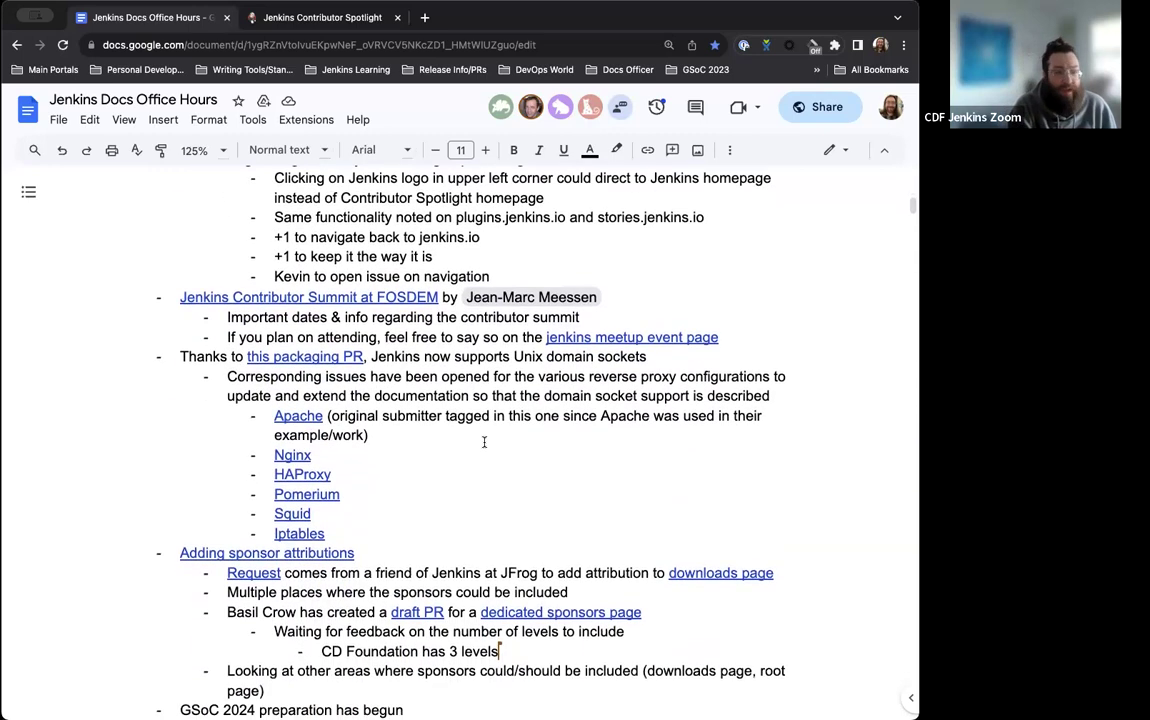
scroll(512, 359, "down", 1)
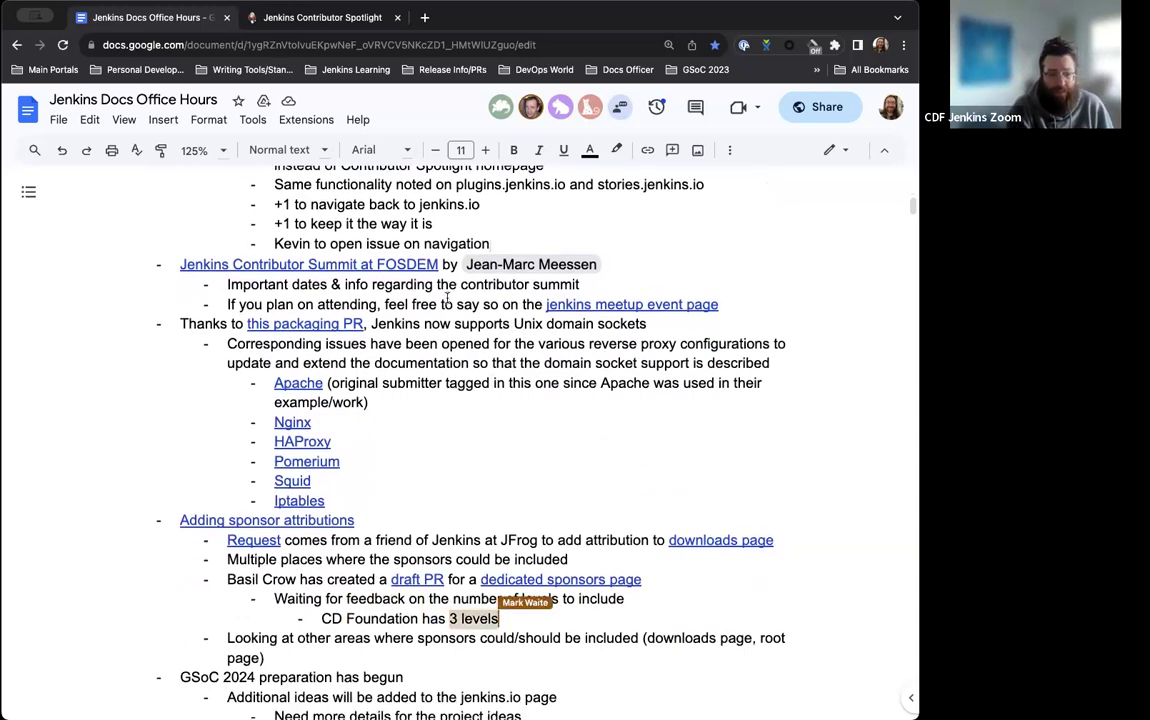
left_click(372, 264)
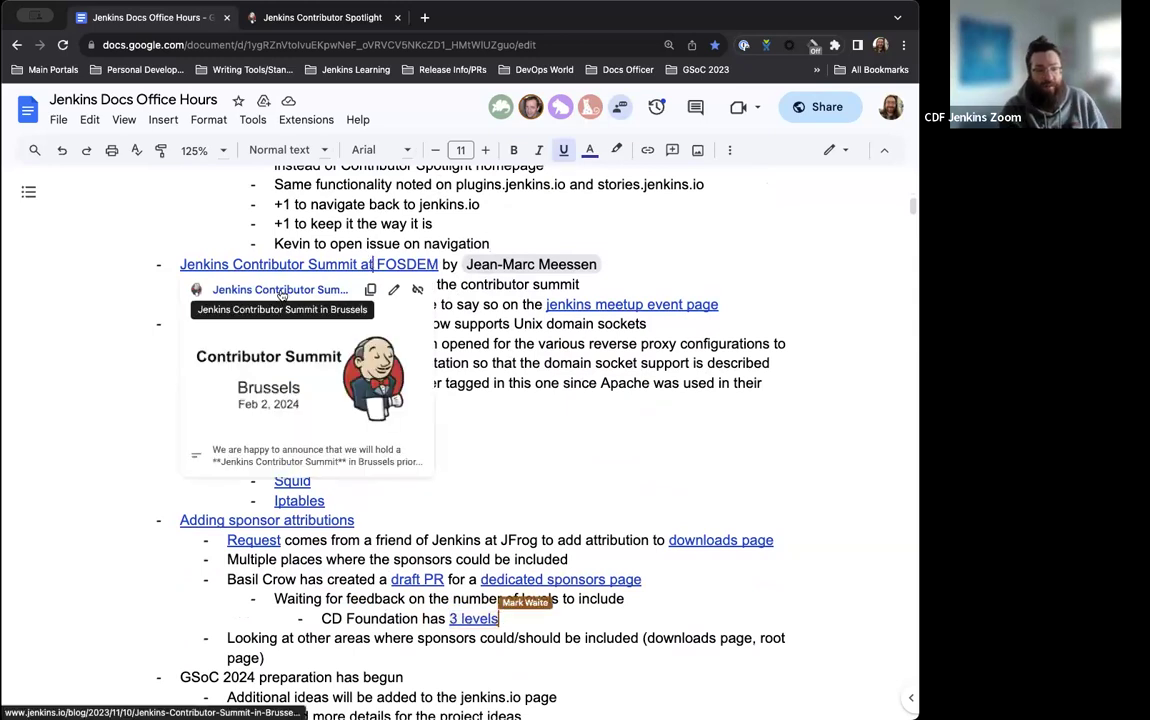
left_click(280, 290)
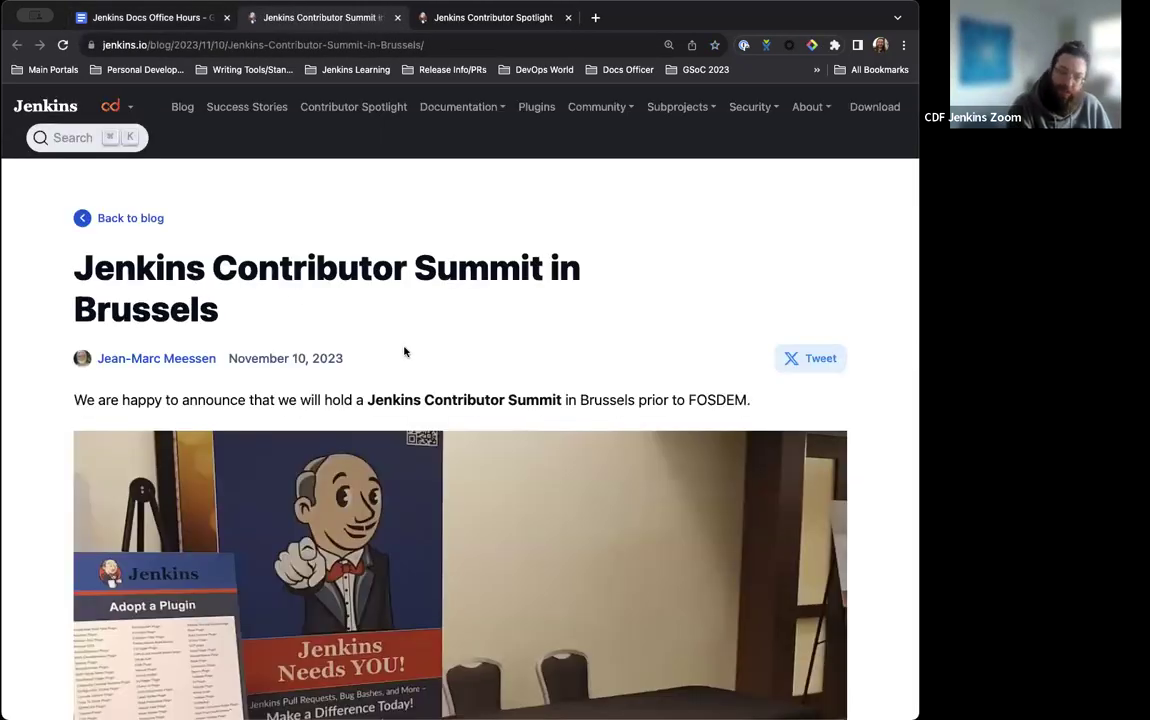
scroll(405, 351, "down", 5)
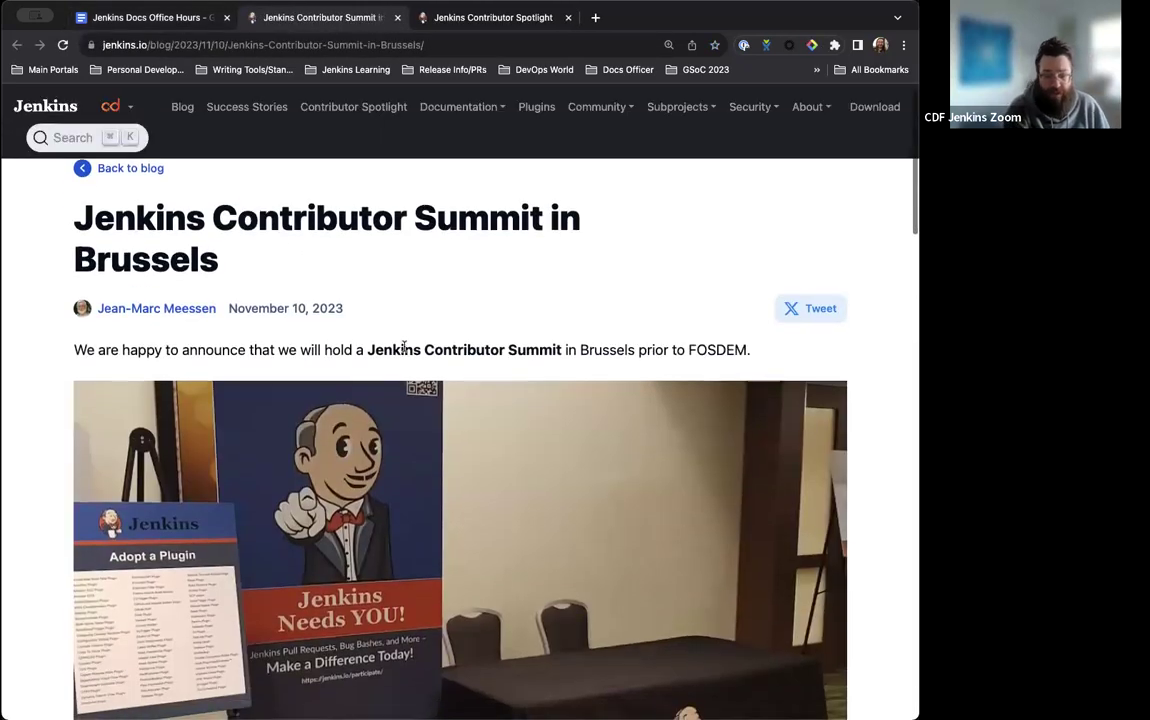
scroll(405, 351, "down", 7)
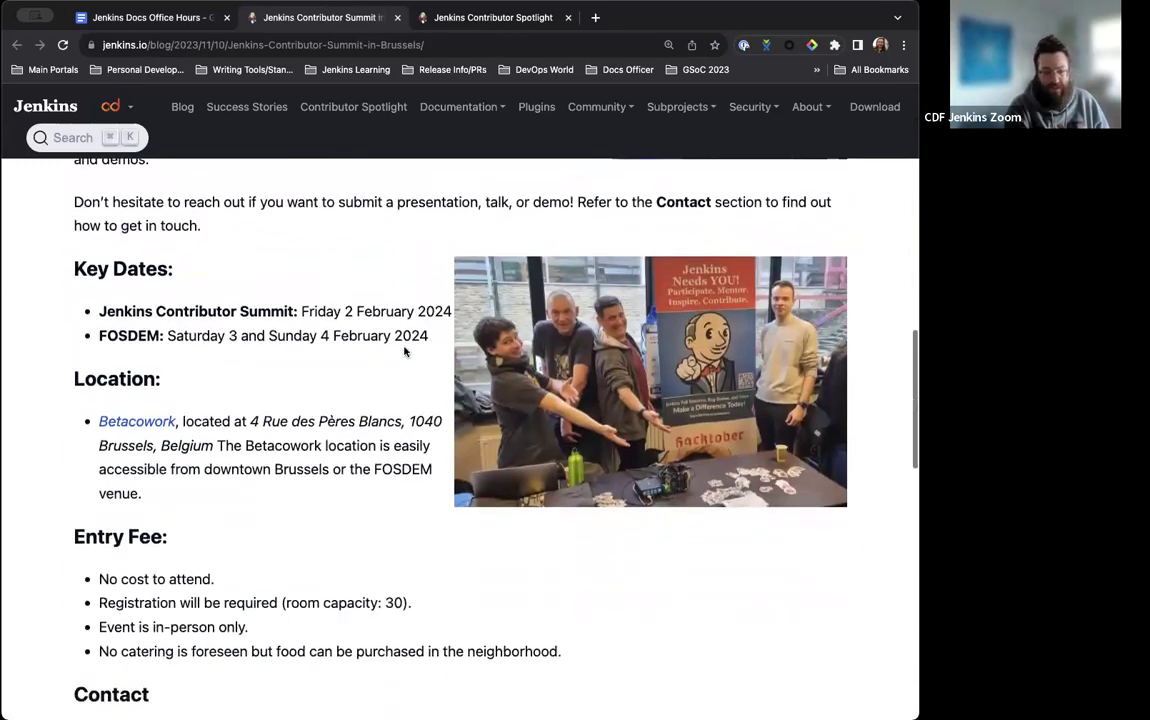
scroll(410, 364, "down", 2)
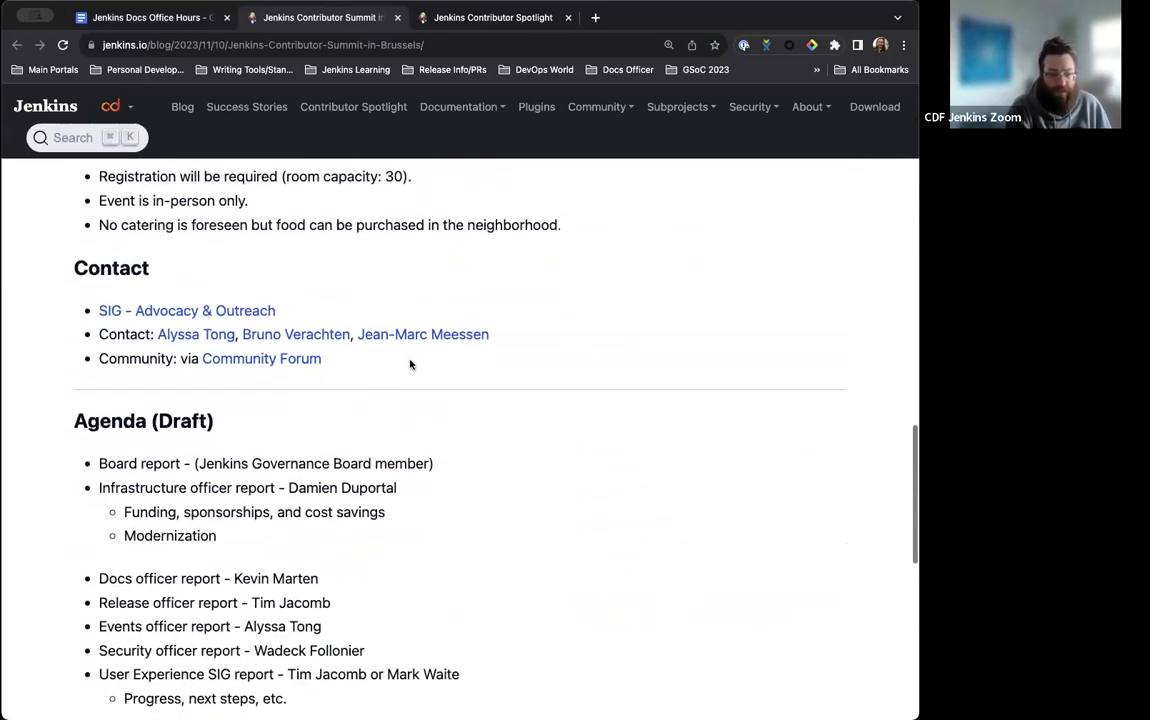
scroll(300, 345, "down", 1)
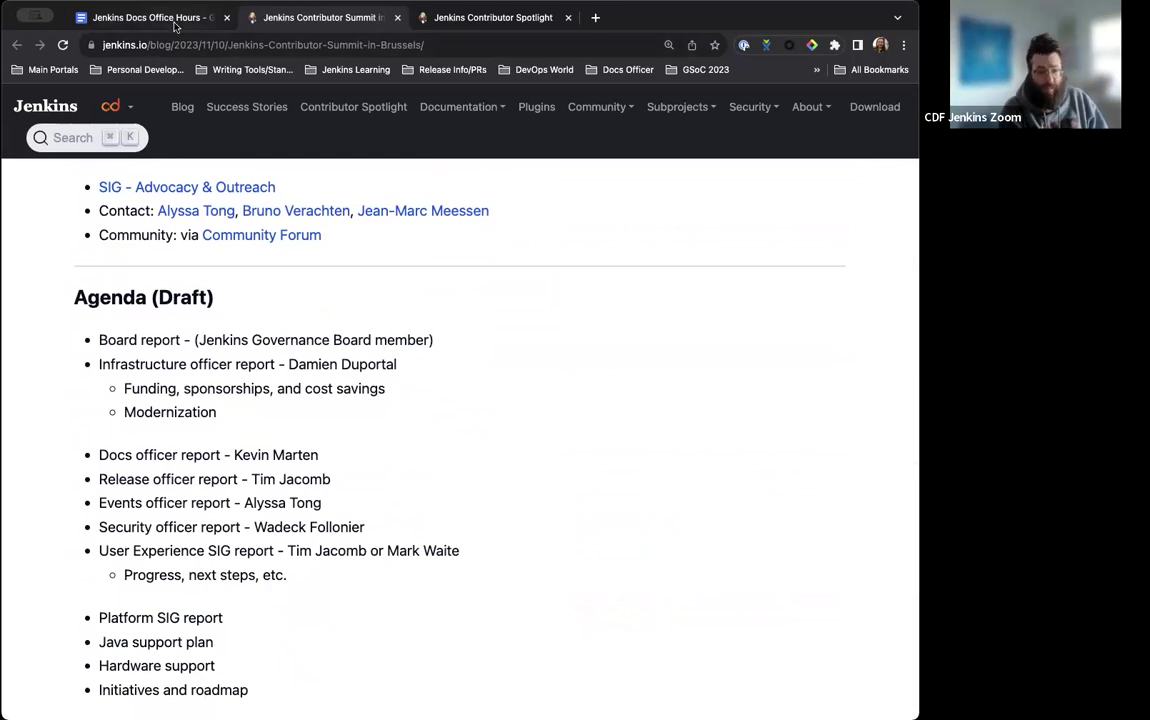
From the office hours document, open the linked Jenkins meetup event page, review the summit's details and attendees, and return to the notes
left_click(170, 18)
left_click(560, 402)
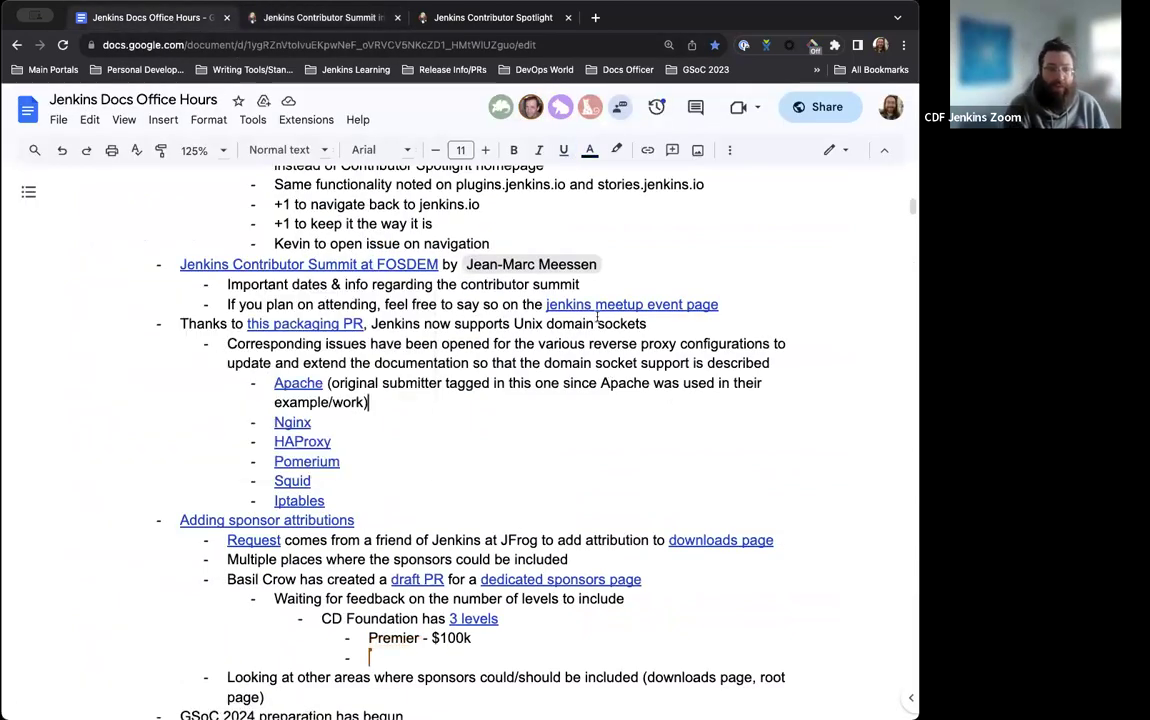
left_click(645, 304)
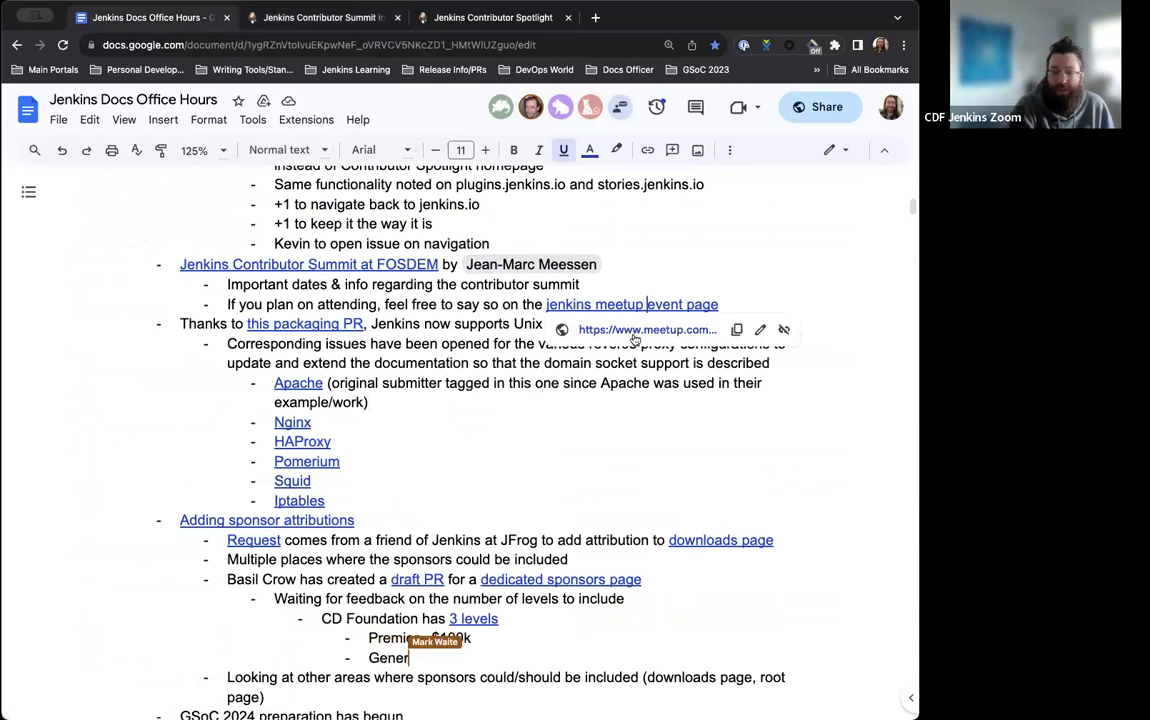
left_click(645, 329)
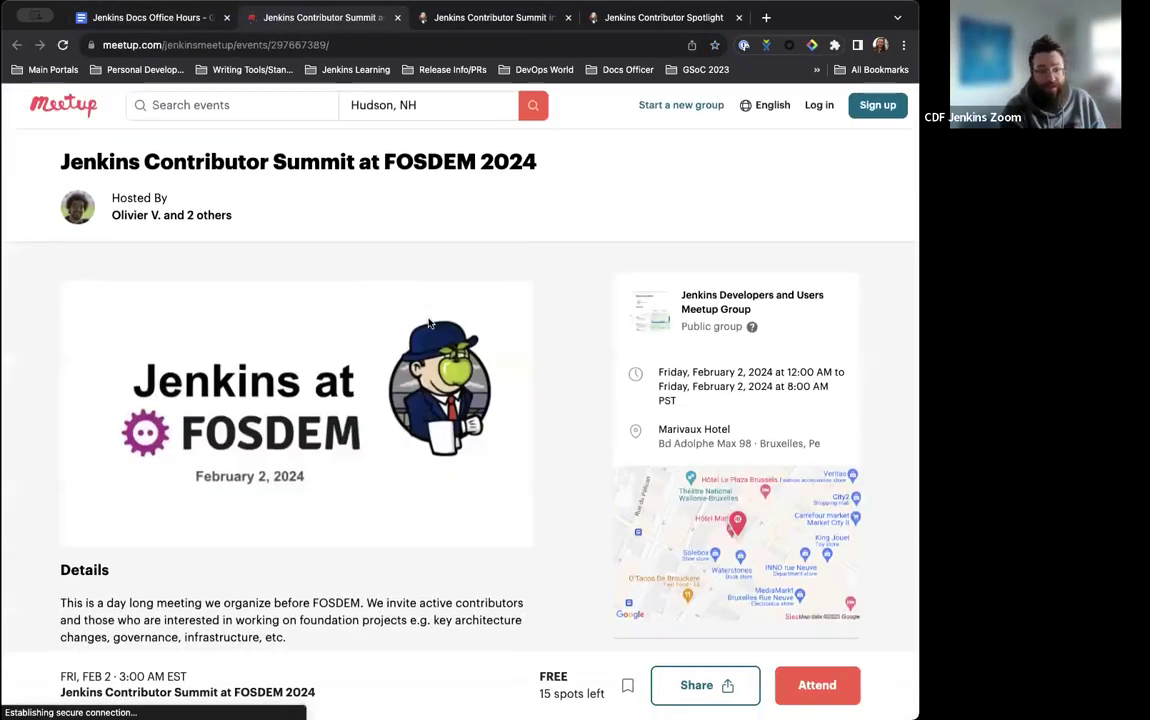
scroll(430, 322, "down", 3)
scroll(430, 322, "down", 5)
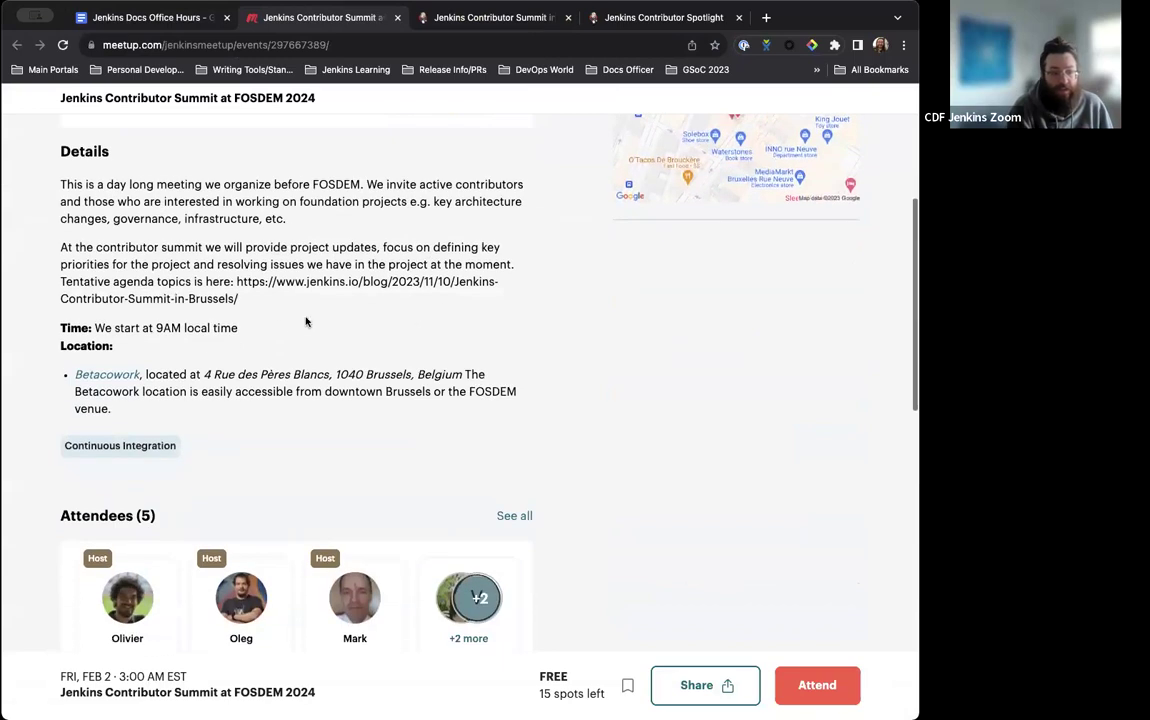
scroll(279, 326, "up", 1)
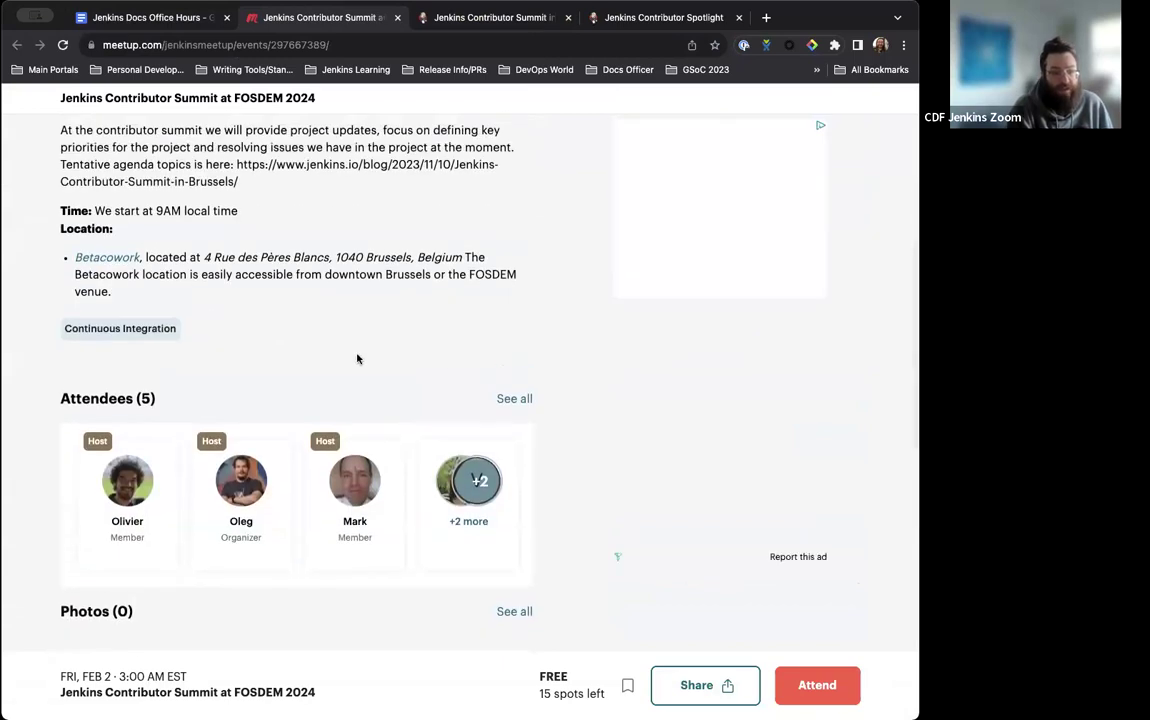
scroll(357, 357, "up", 5)
scroll(357, 357, "up", 3)
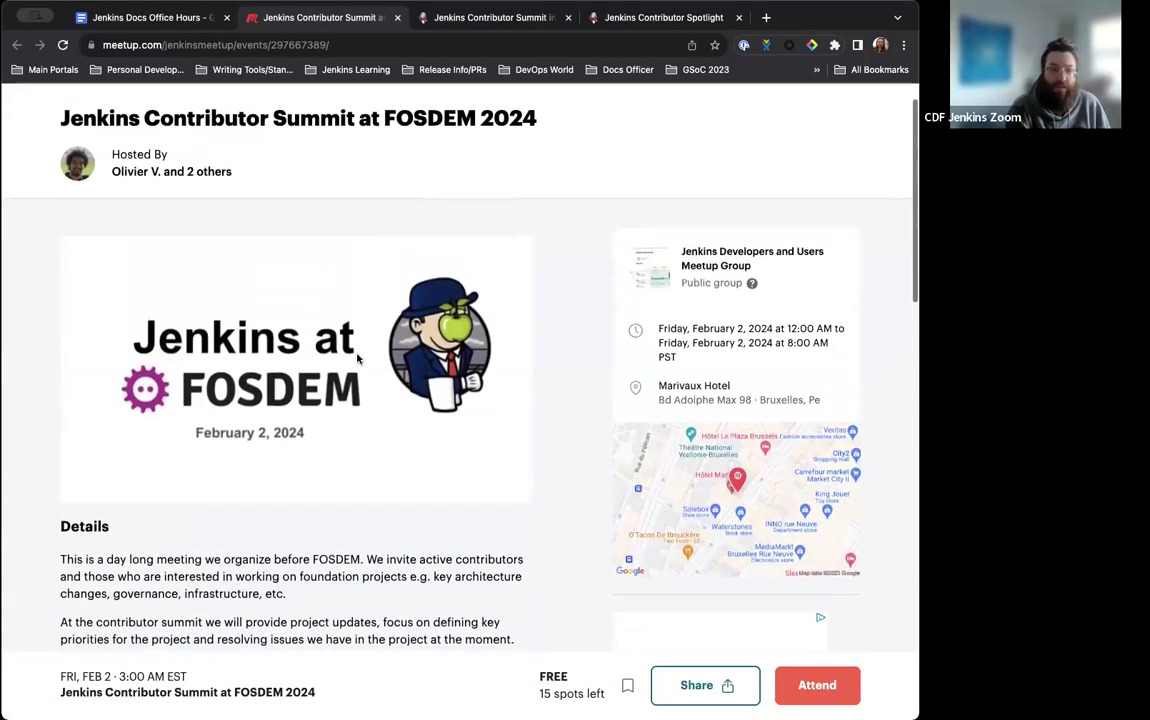
left_click(165, 17)
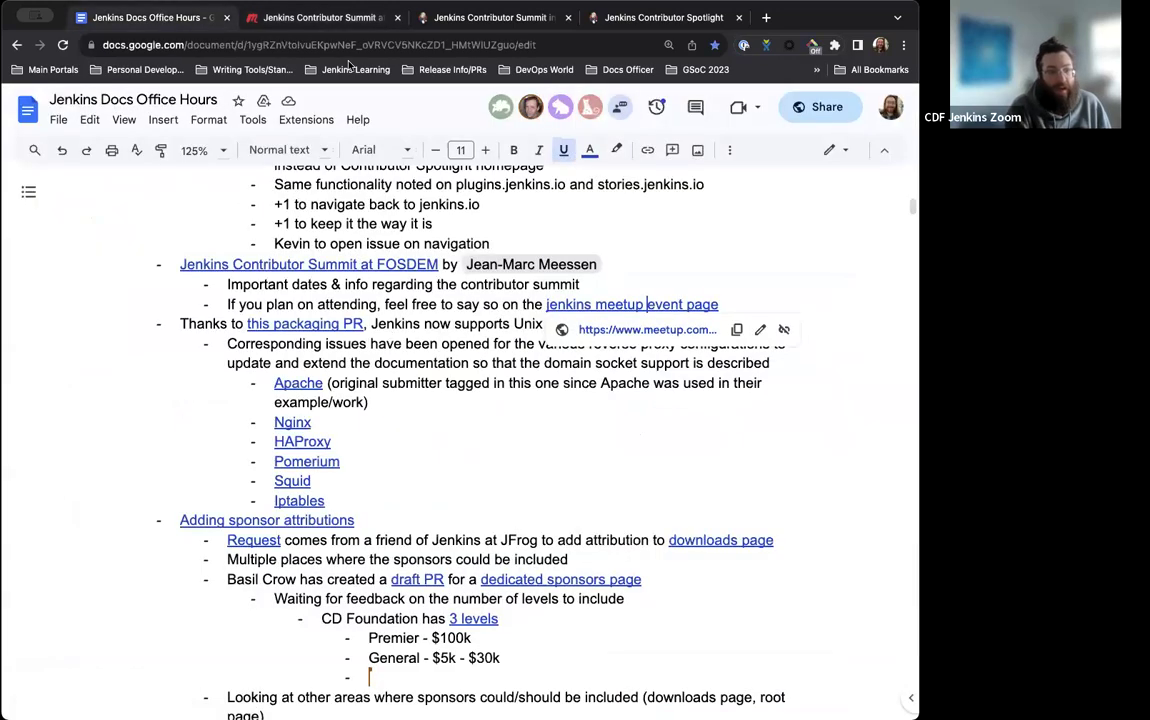
Try to view the remaining attendees on the meetup event page, and return to the FOSDEM summit item in the office hours document
left_click(312, 18)
scroll(270, 455, "down", 4)
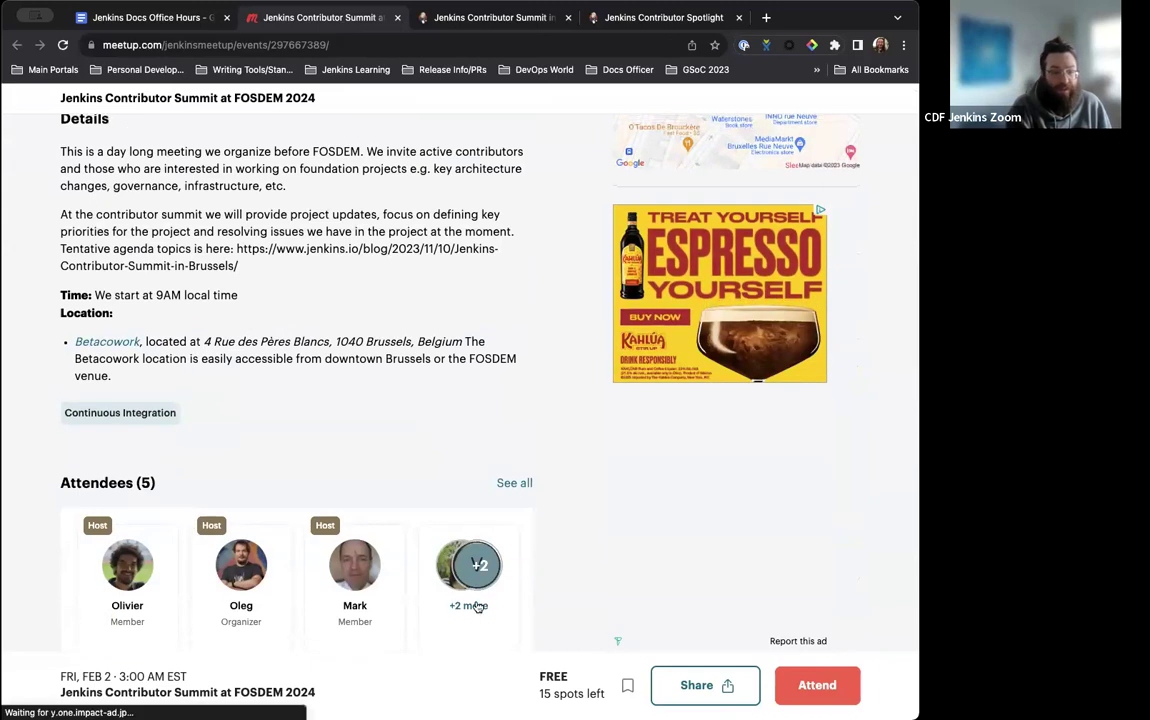
left_click(471, 612)
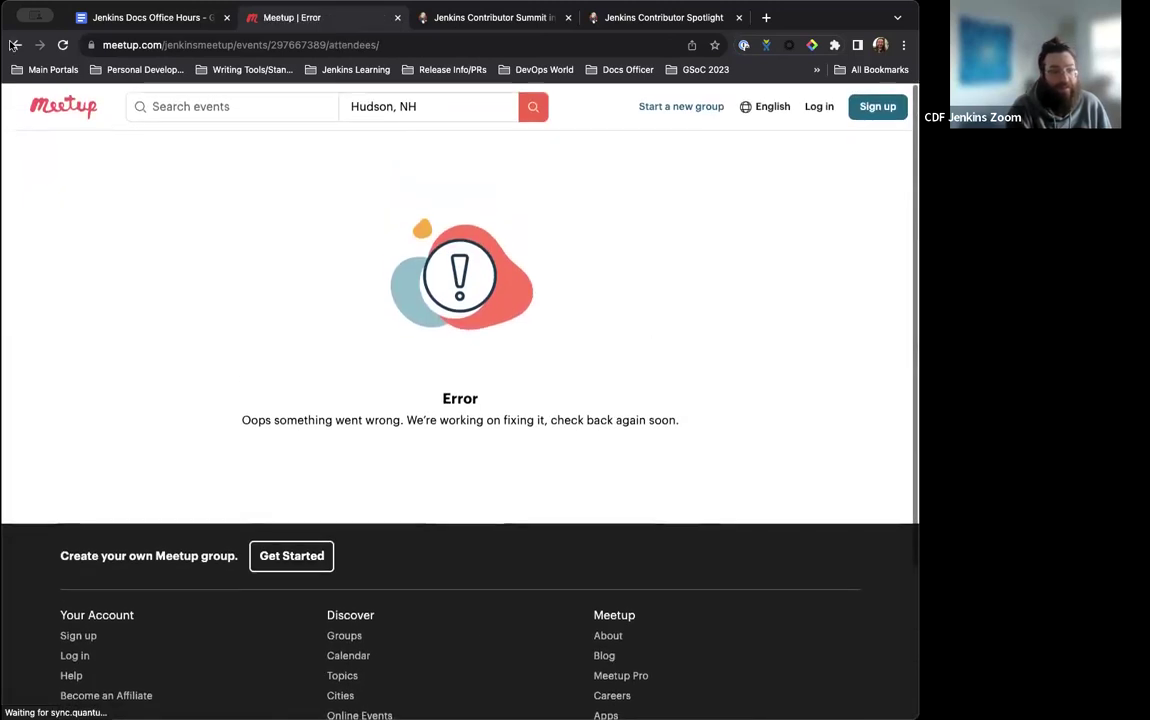
key("super+bracketleft")
left_click(175, 19)
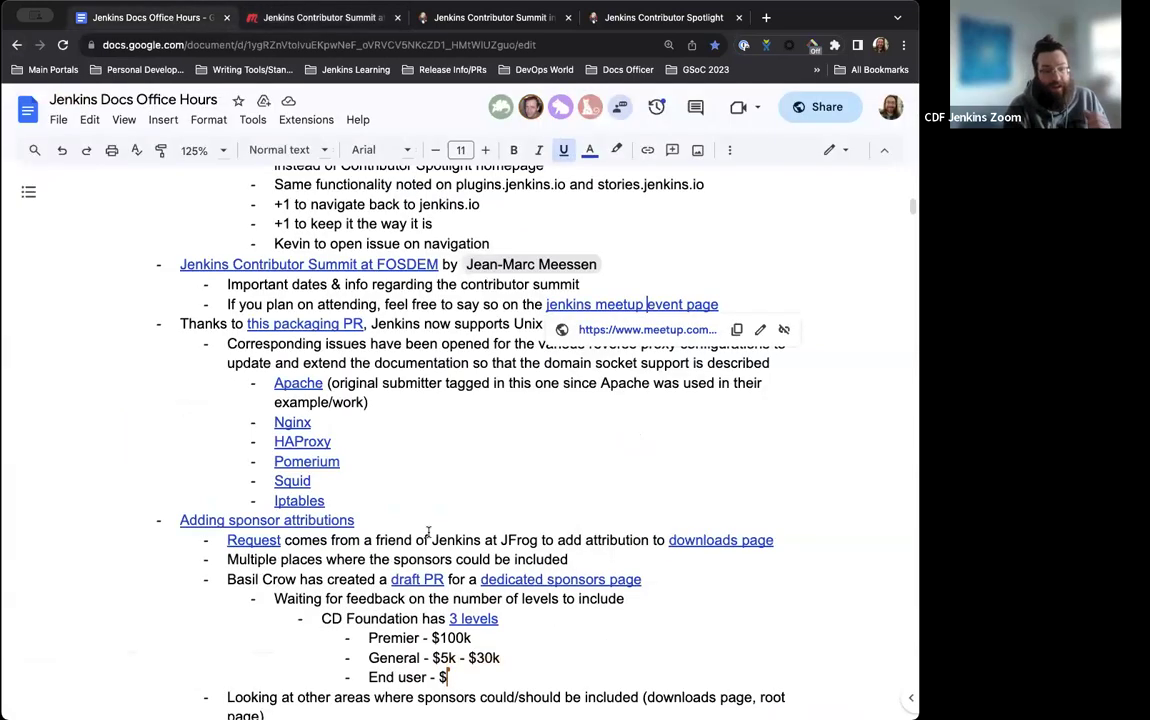
scroll(488, 452, "up", 1)
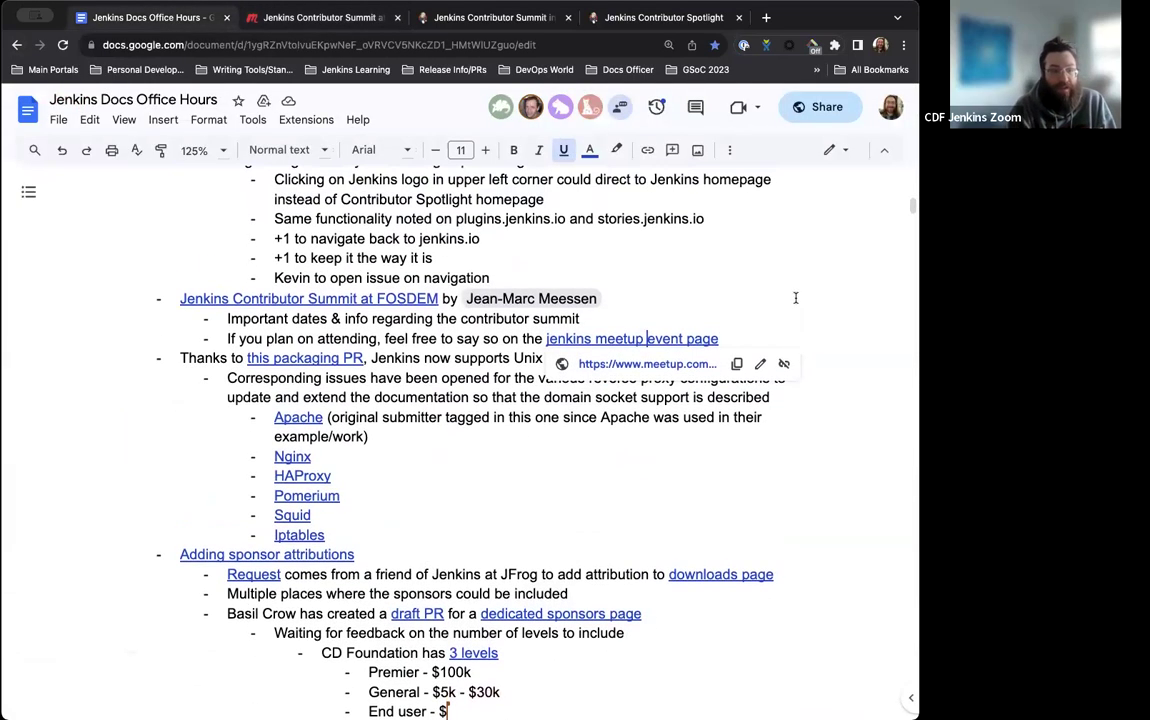
left_click(772, 333)
key("Up")
key("Up")
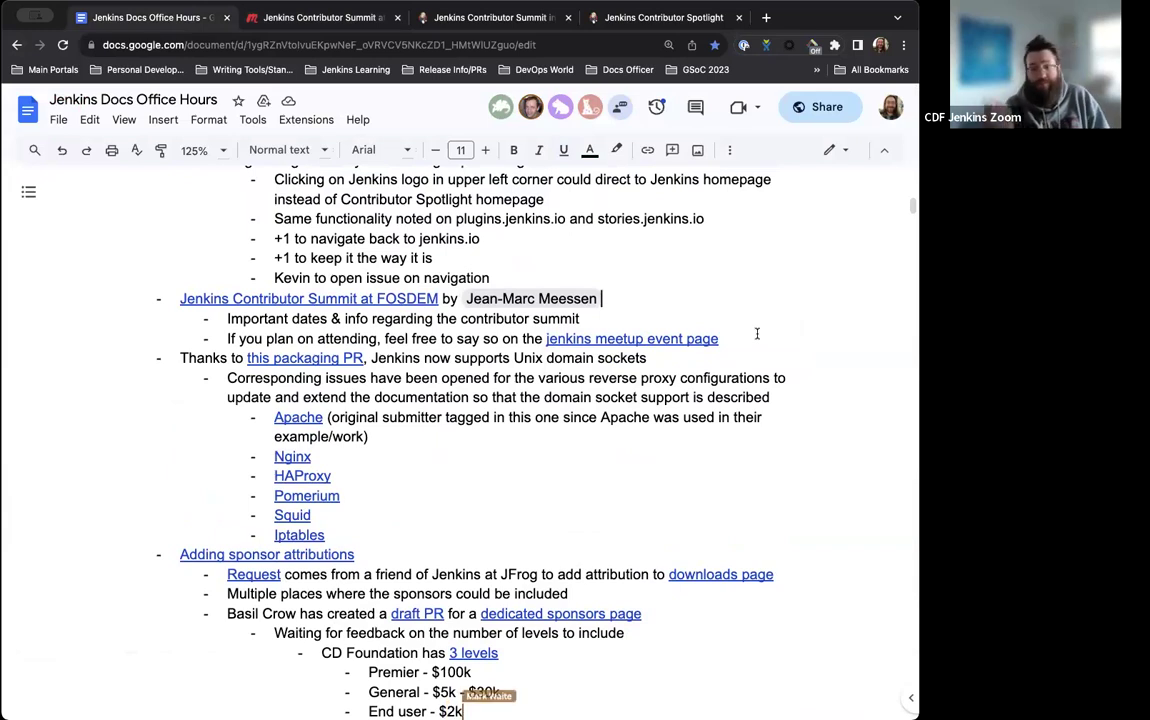
Open the linked packaging PR on Unix domain sockets and review its description, testing notes, comments and referenced issues
scroll(757, 333, "down", 1)
scroll(510, 312, "down", 3)
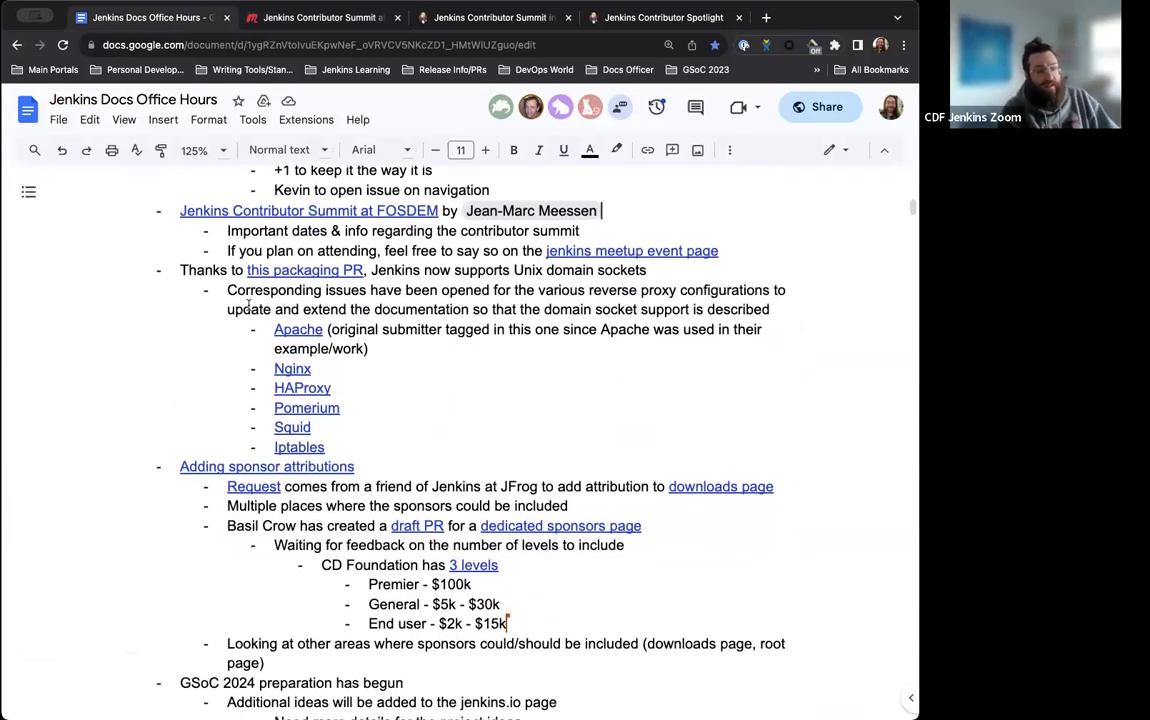
left_click(280, 268)
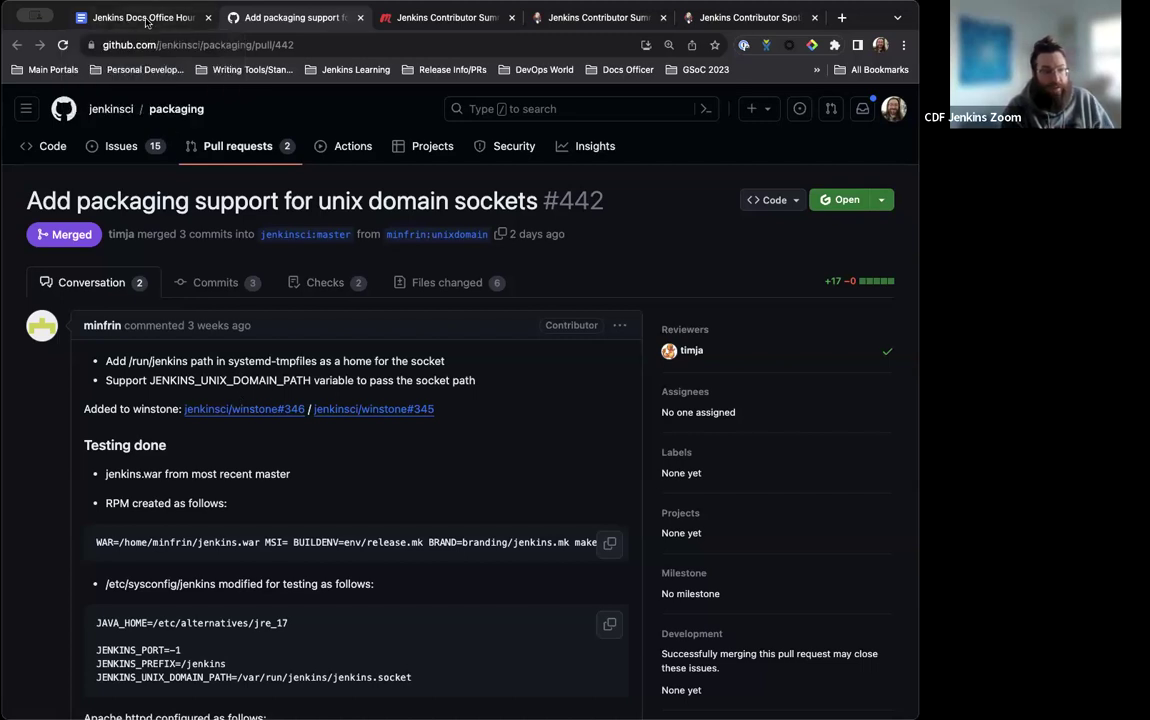
scroll(283, 478, "down", 20)
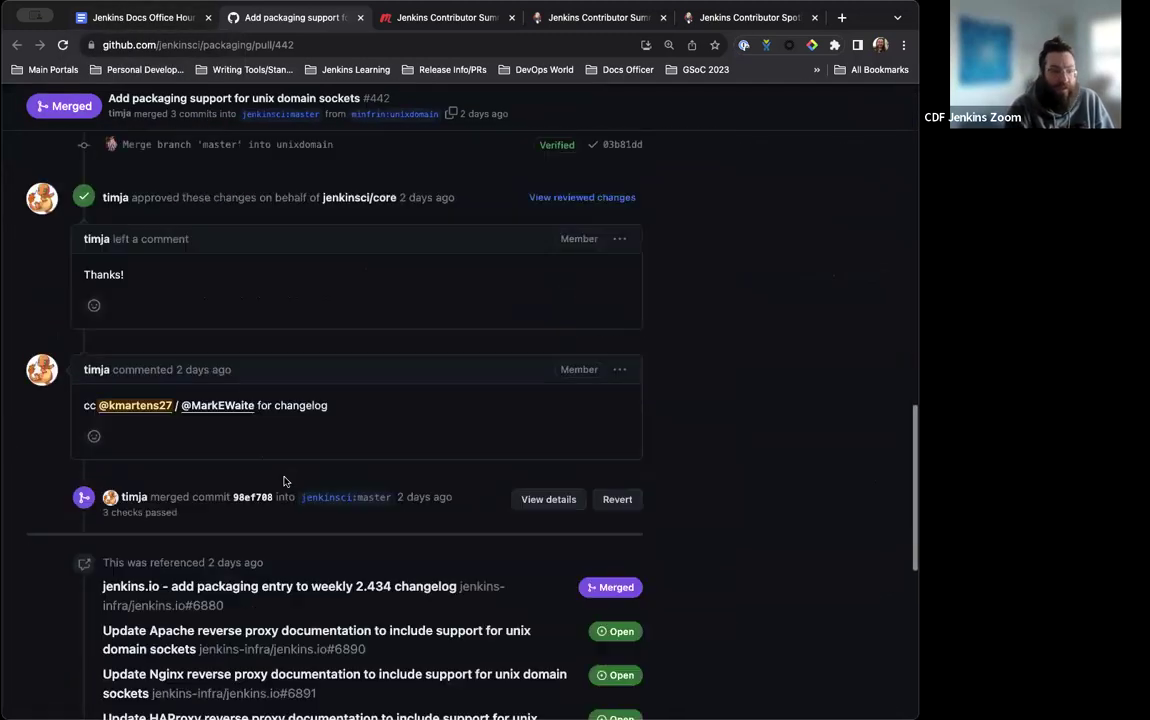
scroll(283, 478, "down", 5)
left_click(170, 20)
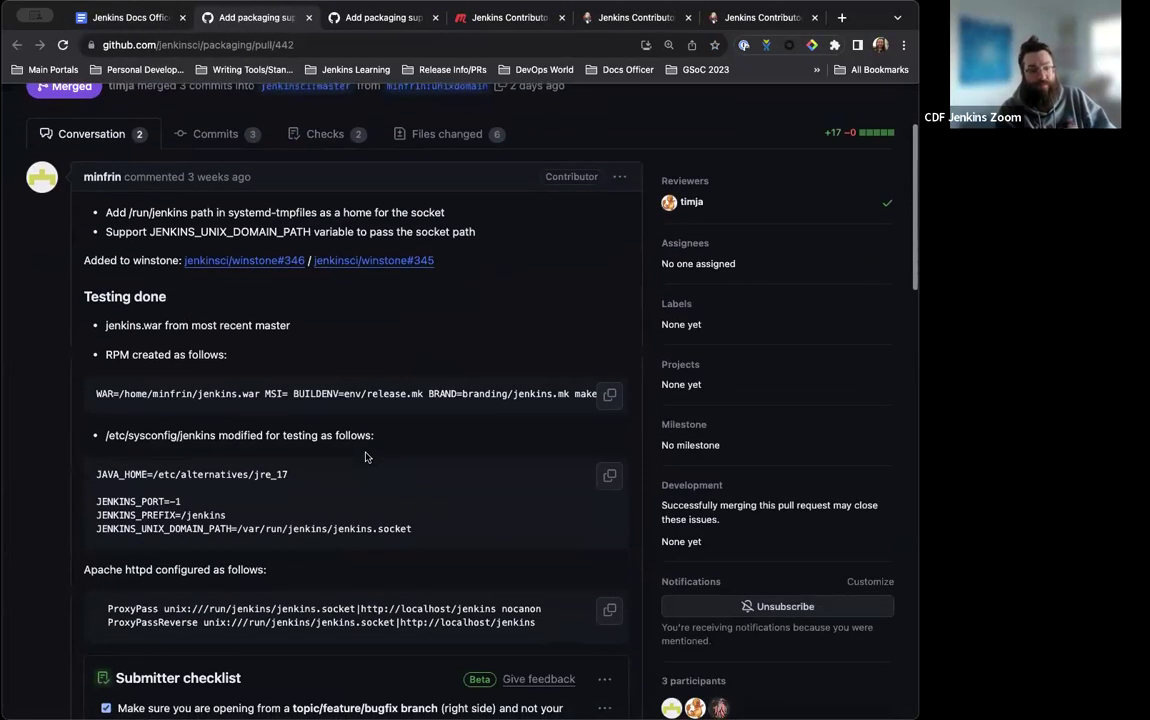
scroll(366, 457, "down", 1)
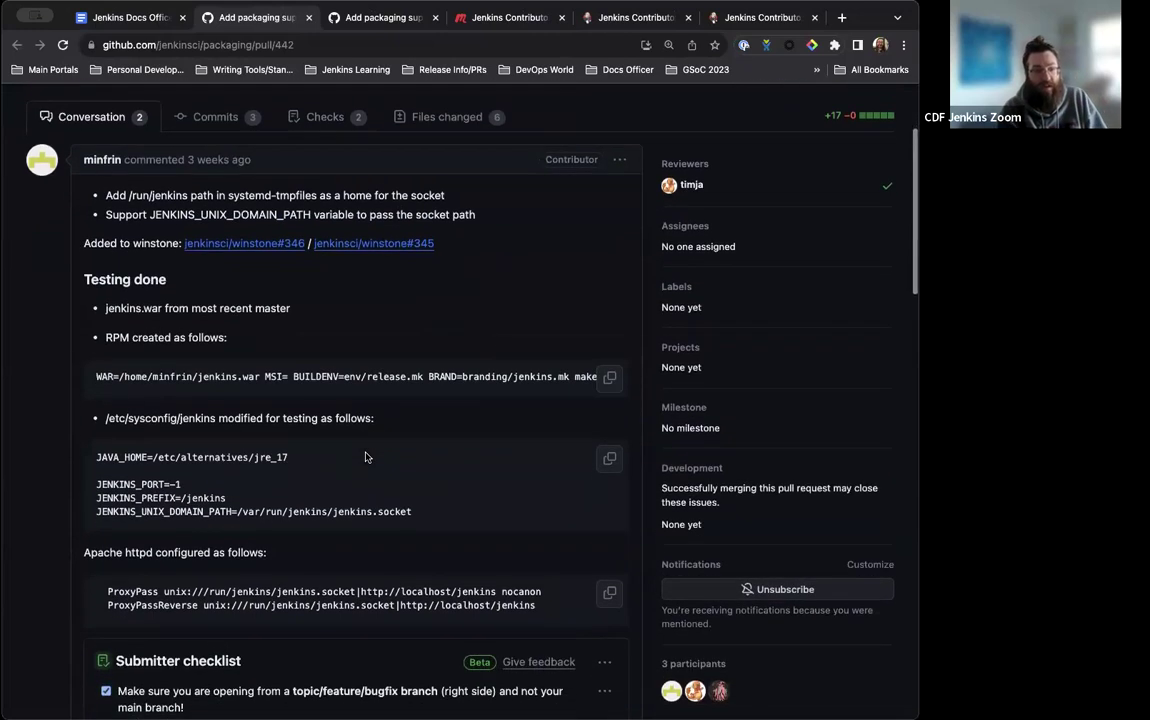
scroll(366, 457, "down", 3)
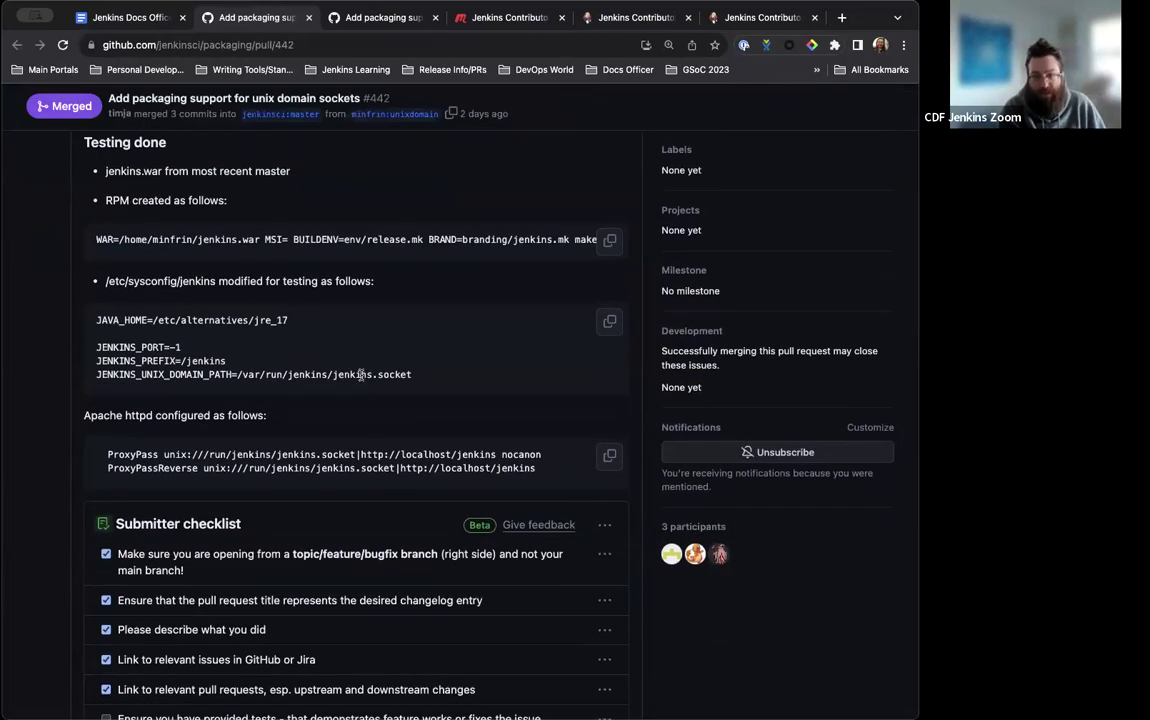
From the office hours document, open the linked Apache reverse proxy documentation issue and review its description and follow-up comment
scroll(362, 378, "up", 1)
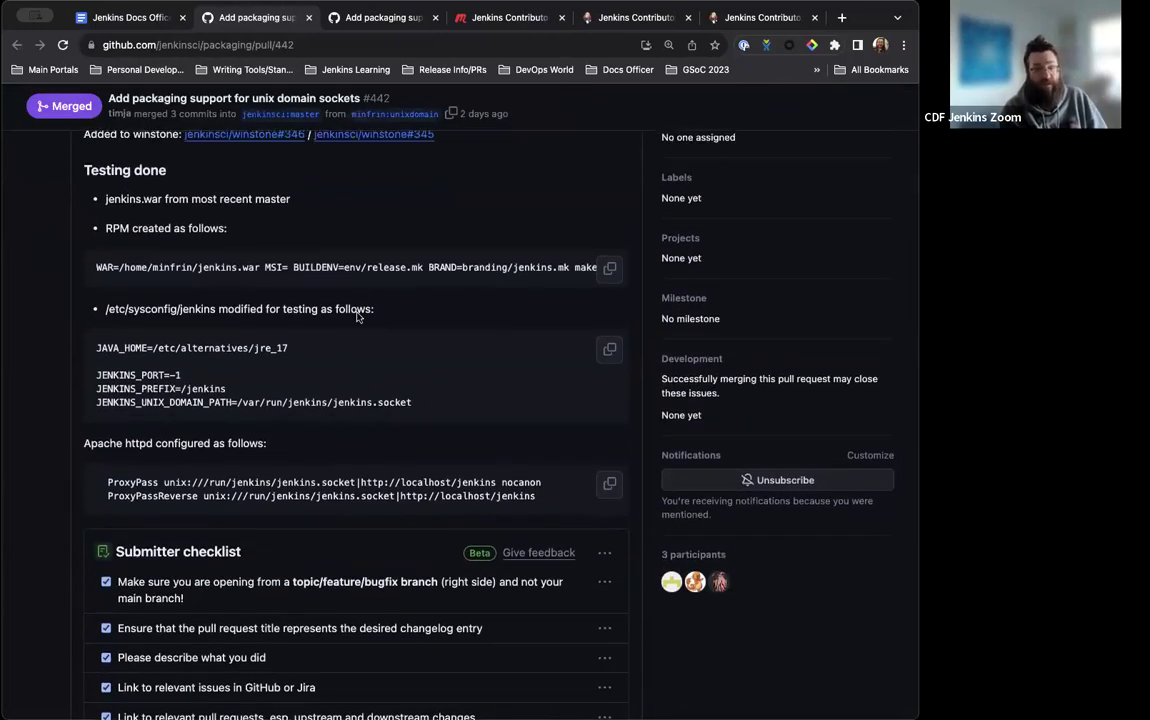
left_click(118, 17)
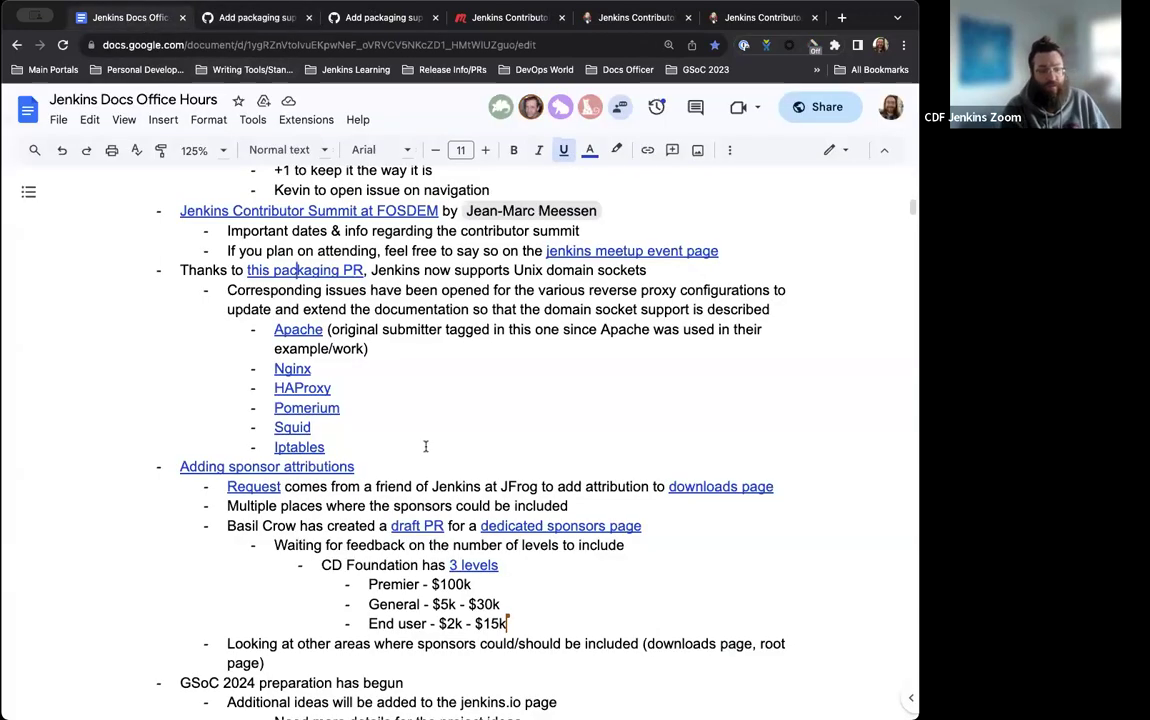
left_click(297, 329)
left_click(330, 352)
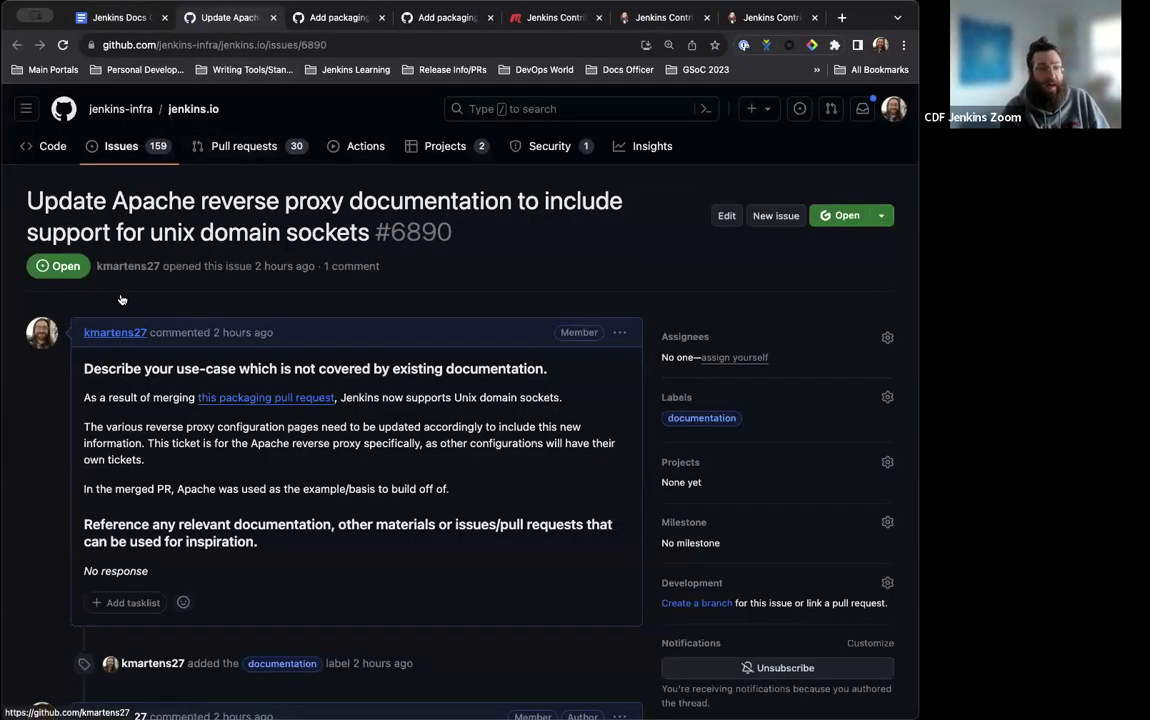
scroll(135, 295, "down", 3)
scroll(140, 290, "down", 2)
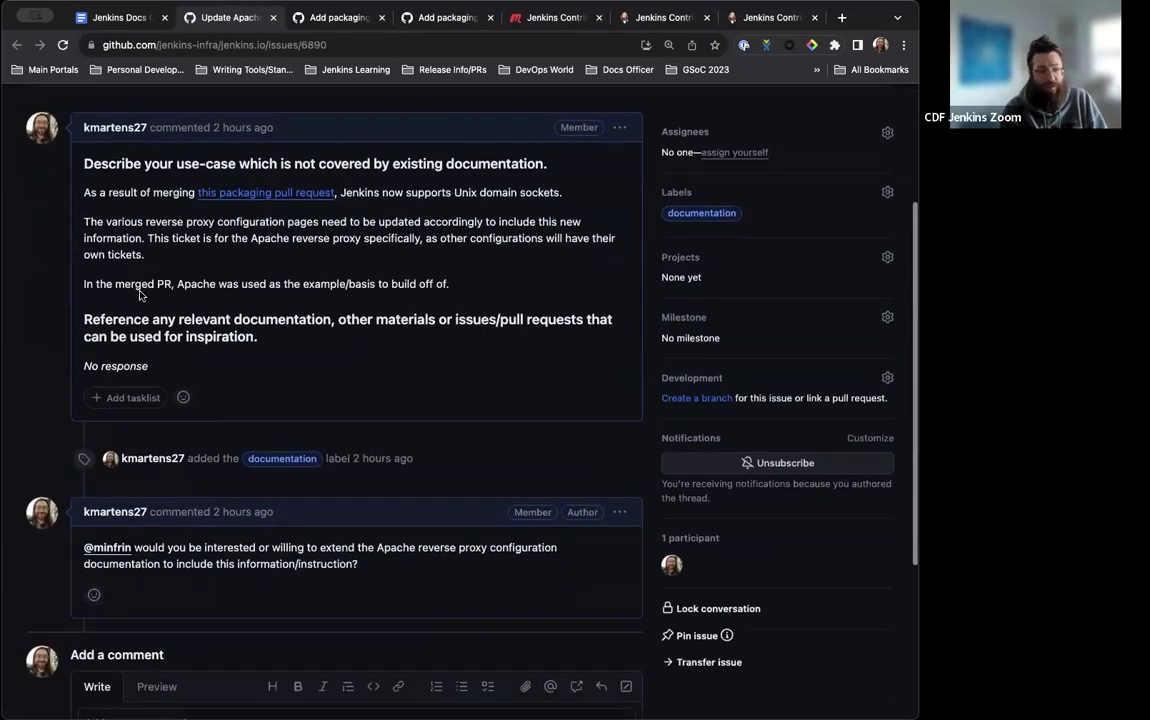
Check the Apache documentation issue against the testing notes in the Unix domain sockets packaging PR
left_click(321, 18)
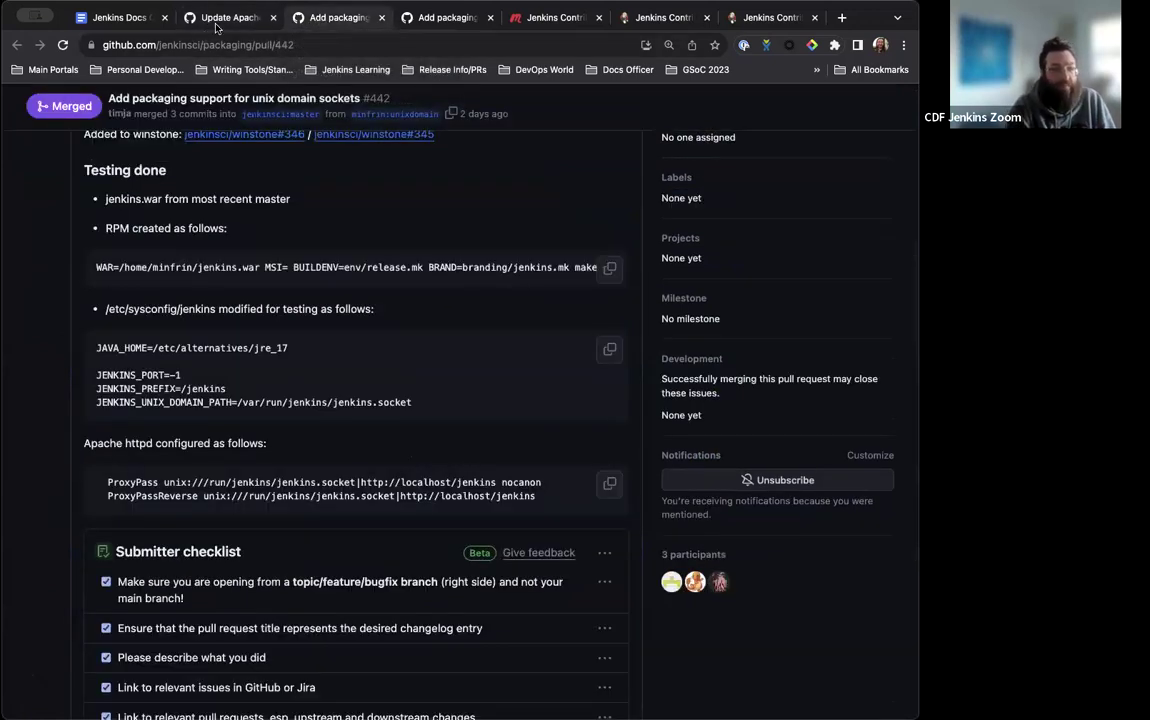
left_click(216, 21)
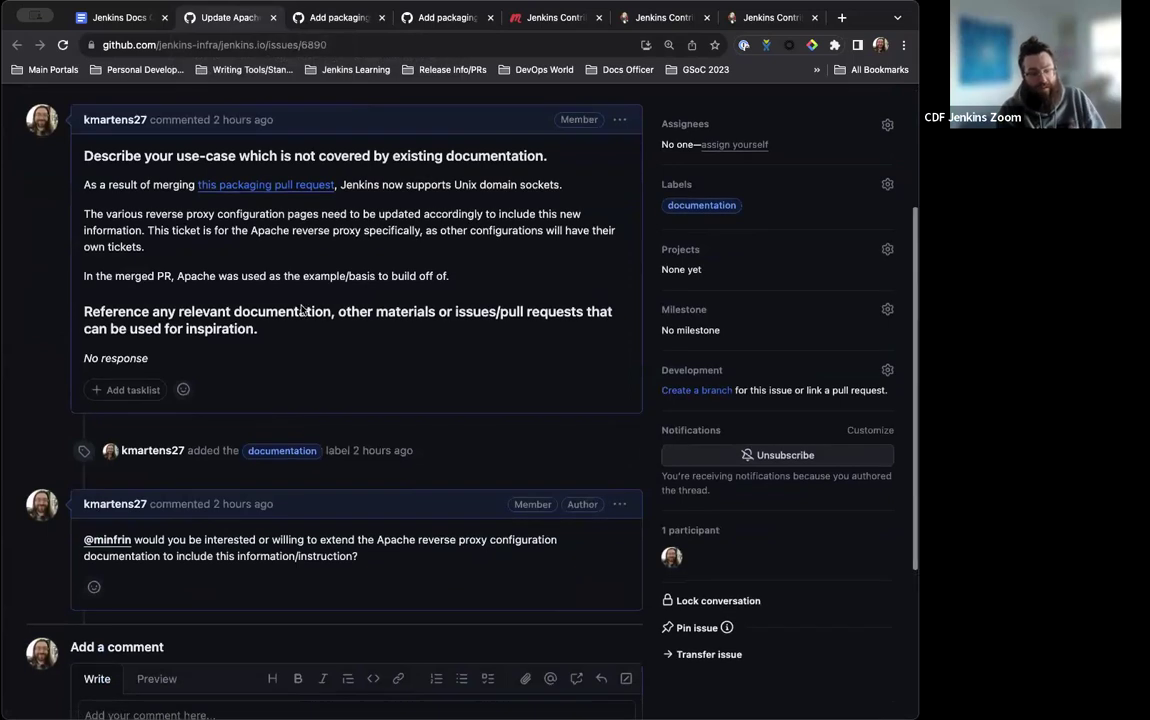
scroll(279, 440, "down", 2)
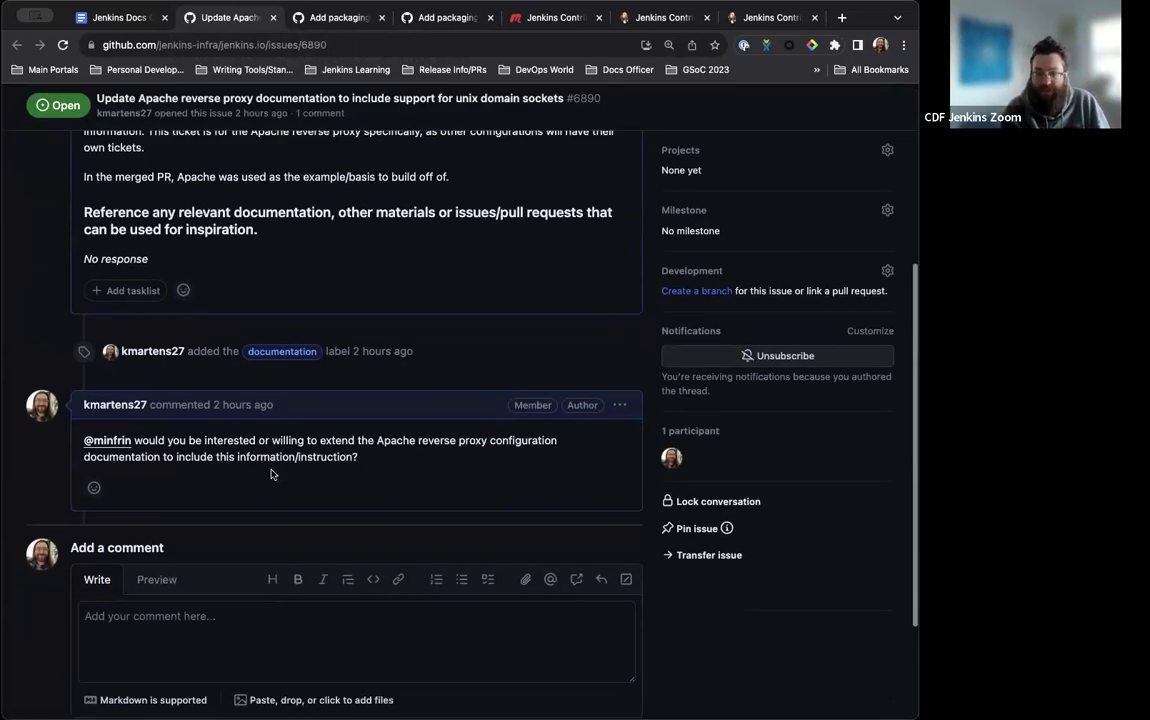
scroll(270, 473, "up", 5)
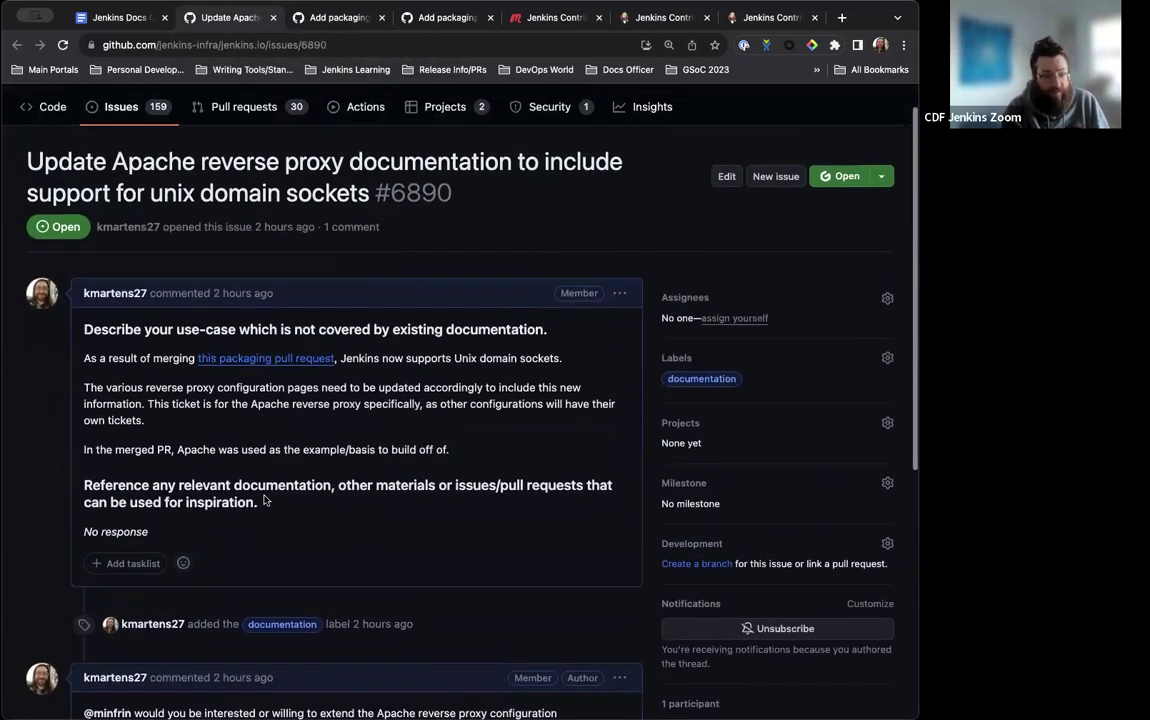
Return to the office hours document and review the list of reverse proxy issues under the packaging PR item
left_click(112, 17)
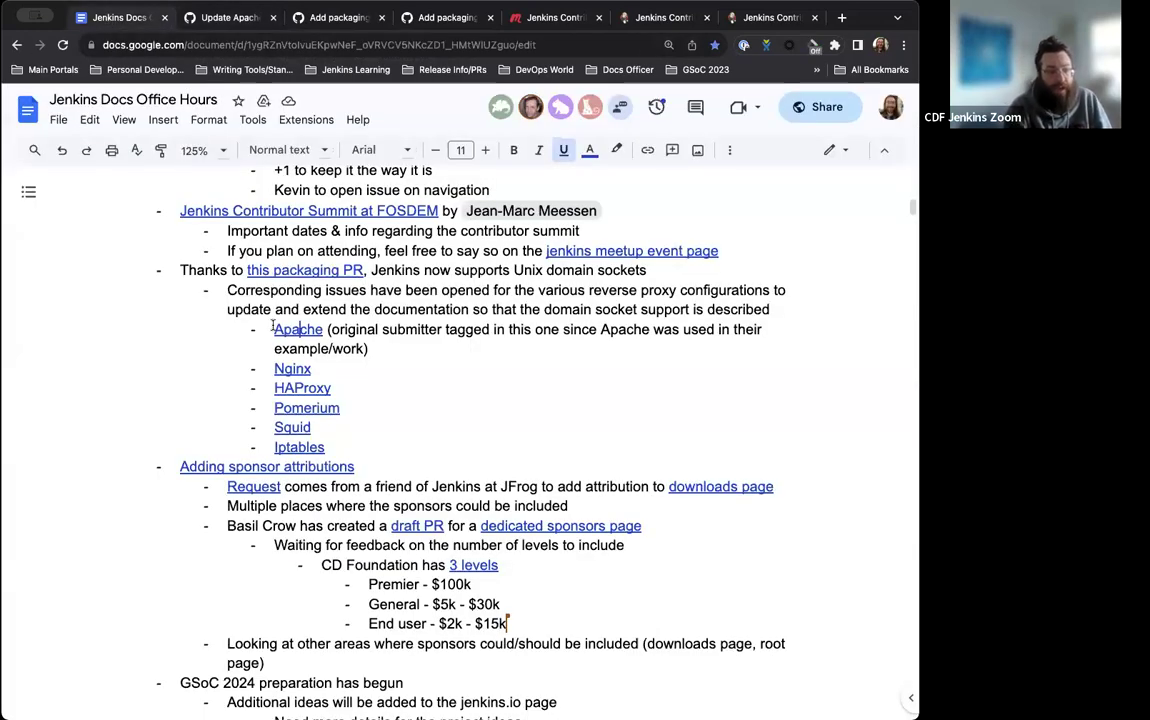
left_click(326, 369)
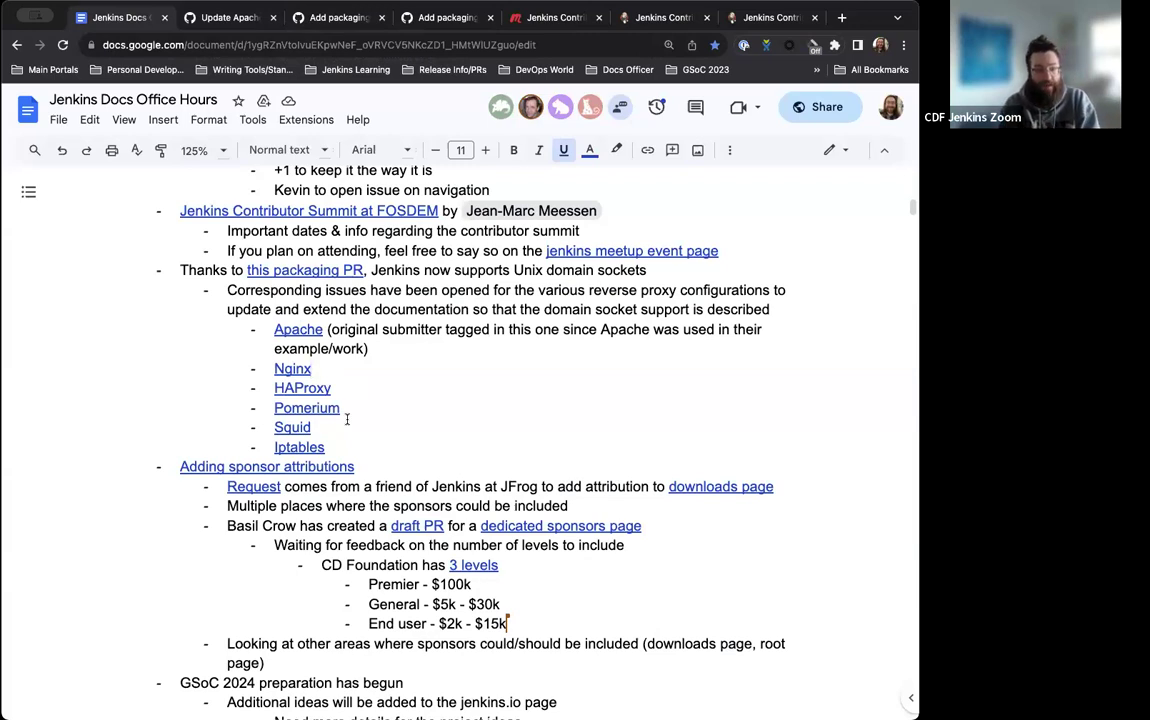
scroll(347, 419, "down", 1)
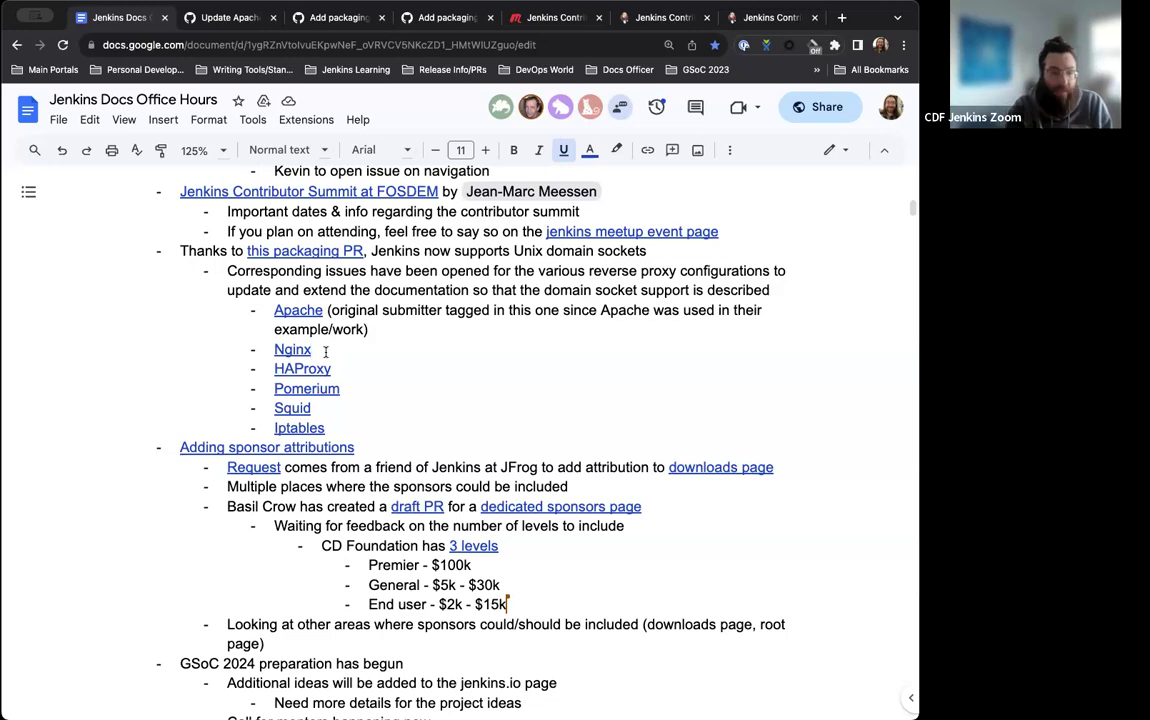
scroll(325, 352, "down", 1)
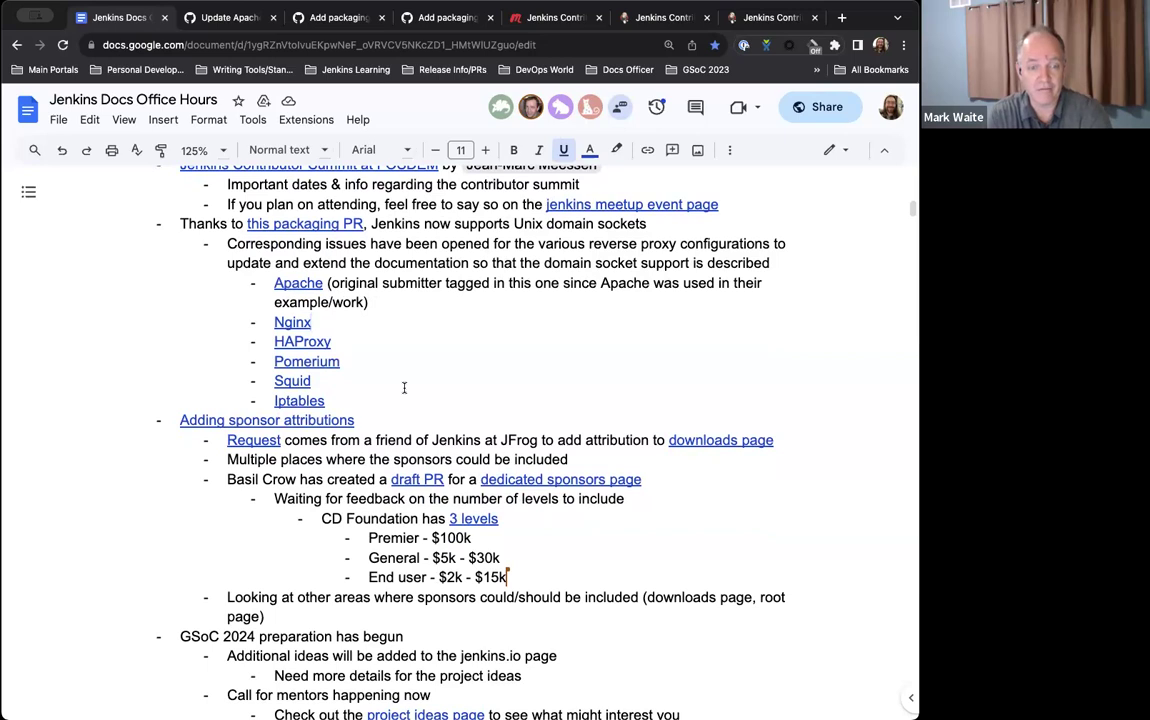
scroll(404, 387, "up", 1)
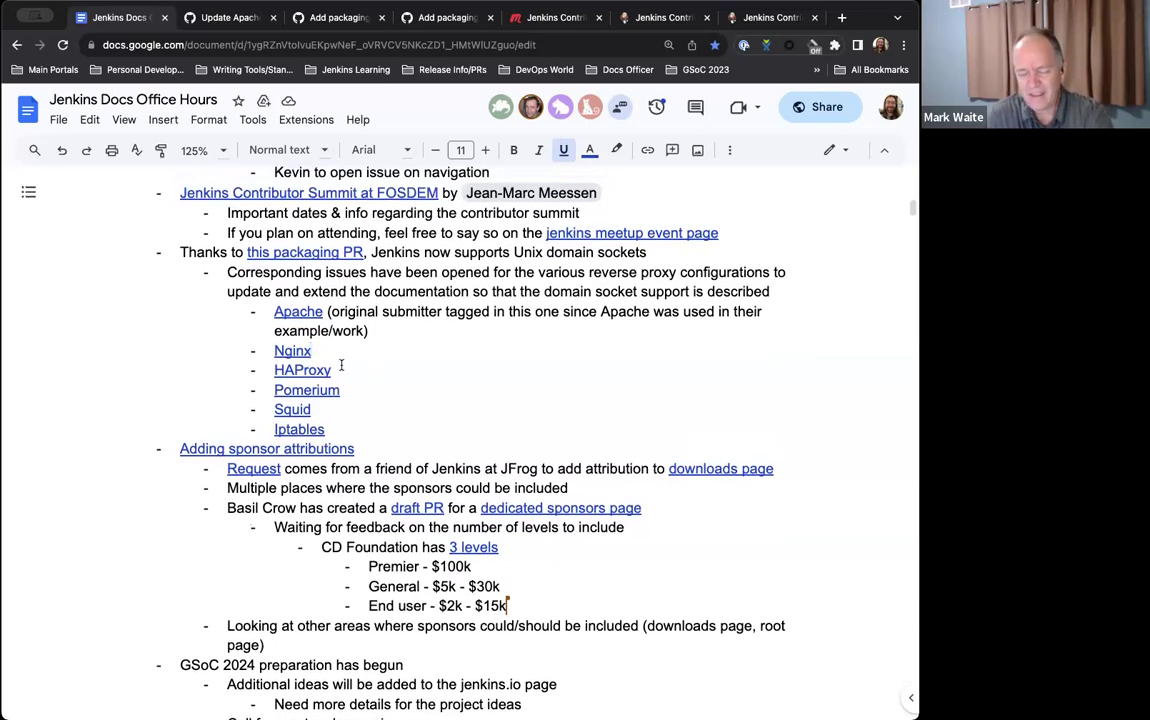
scroll(340, 350, "up", 1)
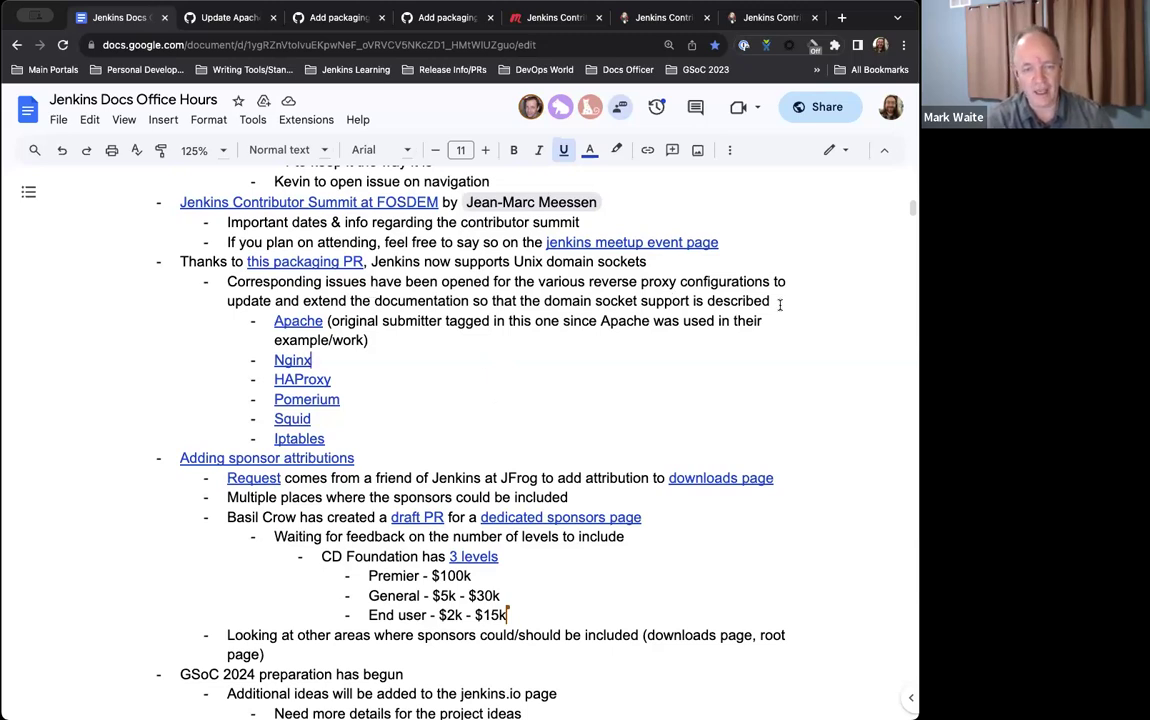
Add a sub-item under the packaging PR item reading "Non-trivial changes, requires knowledge of each reverse proxy configuration"
left_click(670, 267)
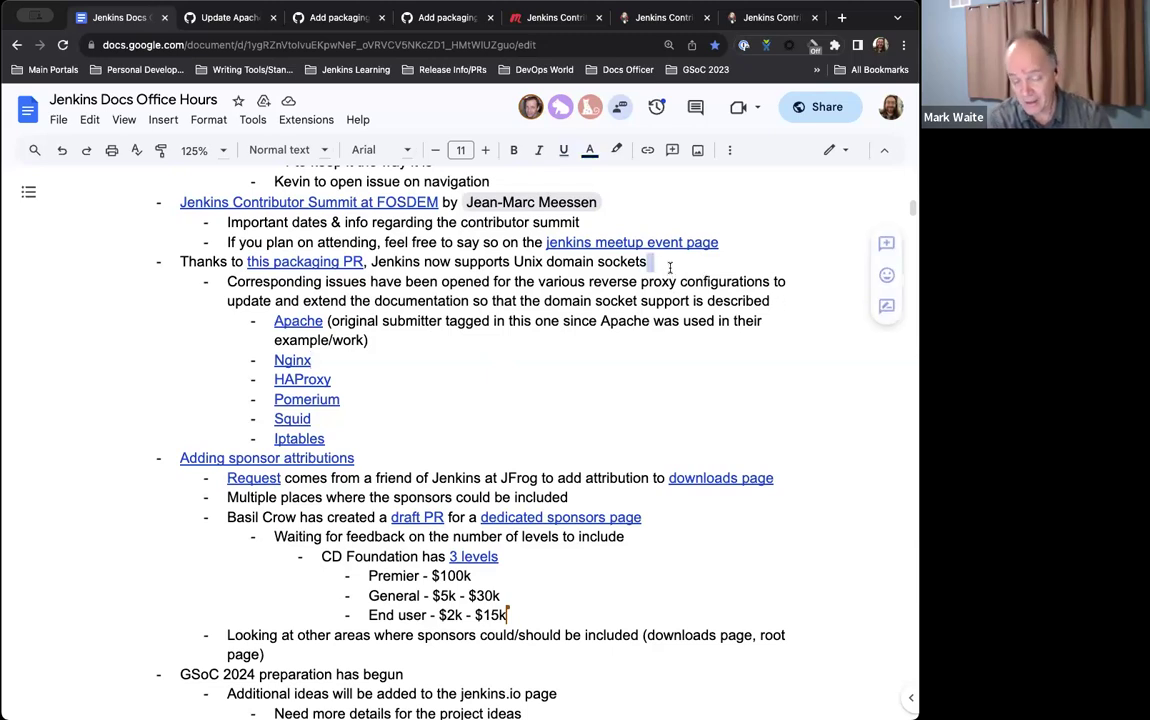
key("Right")
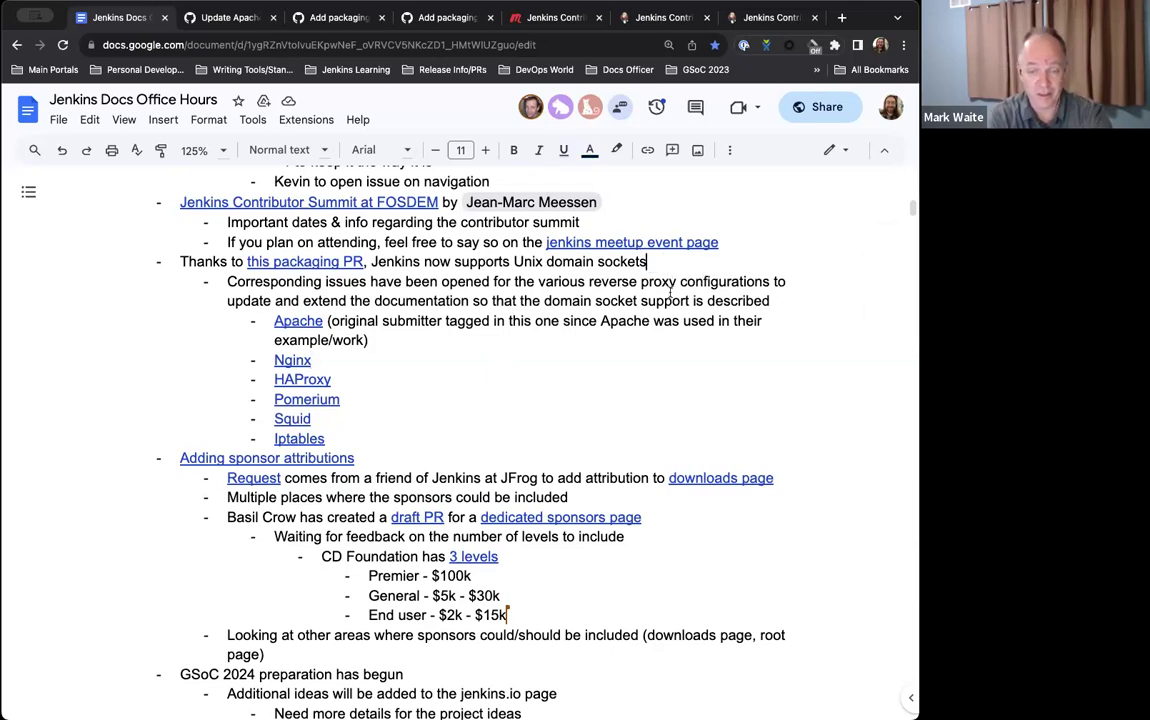
key("Return")
key("Tab")
type("Non-t")
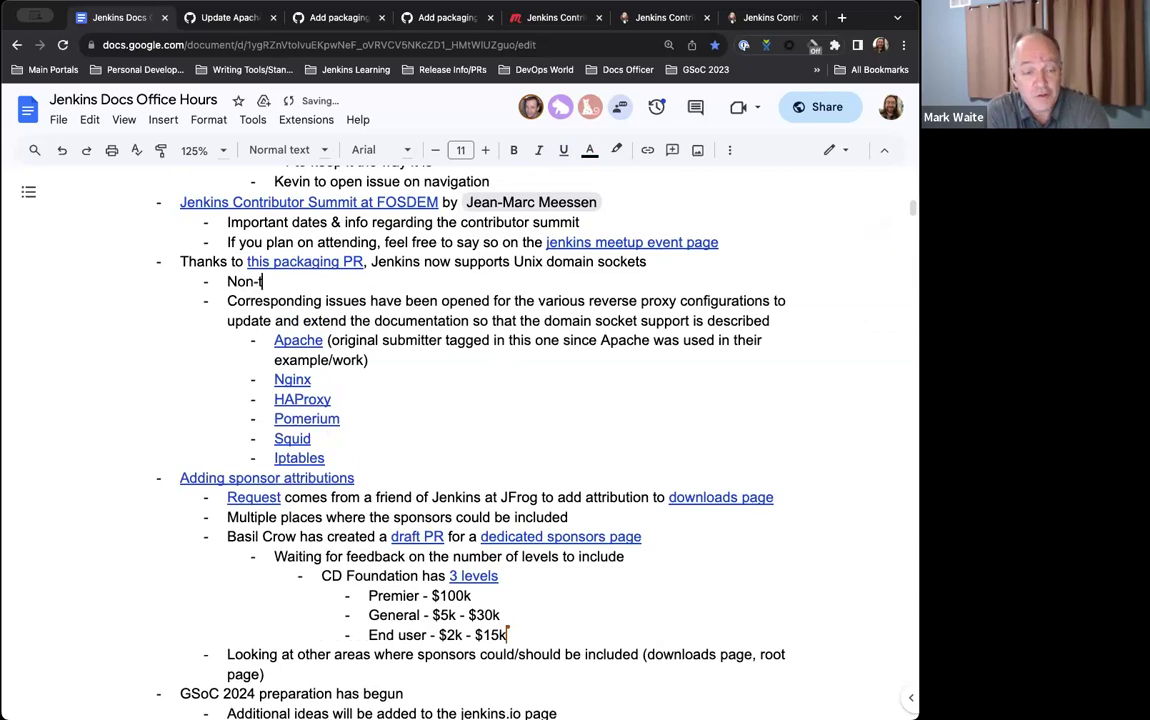
type("rivial changes, re")
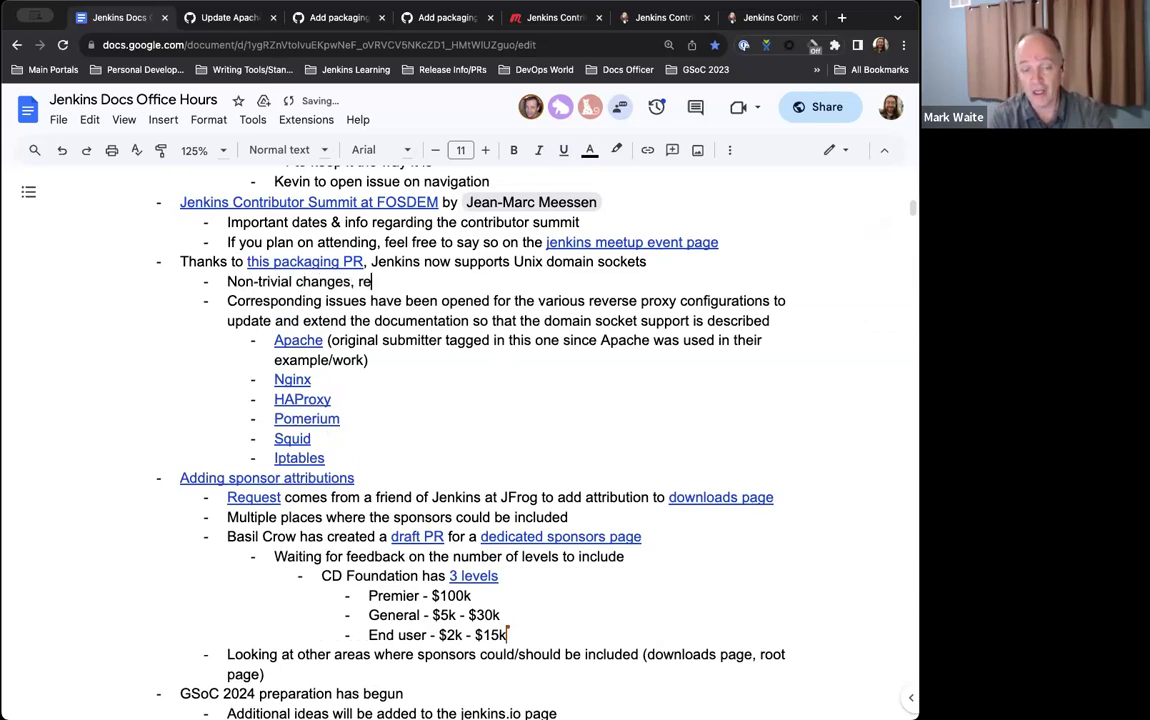
type("quire knowle")
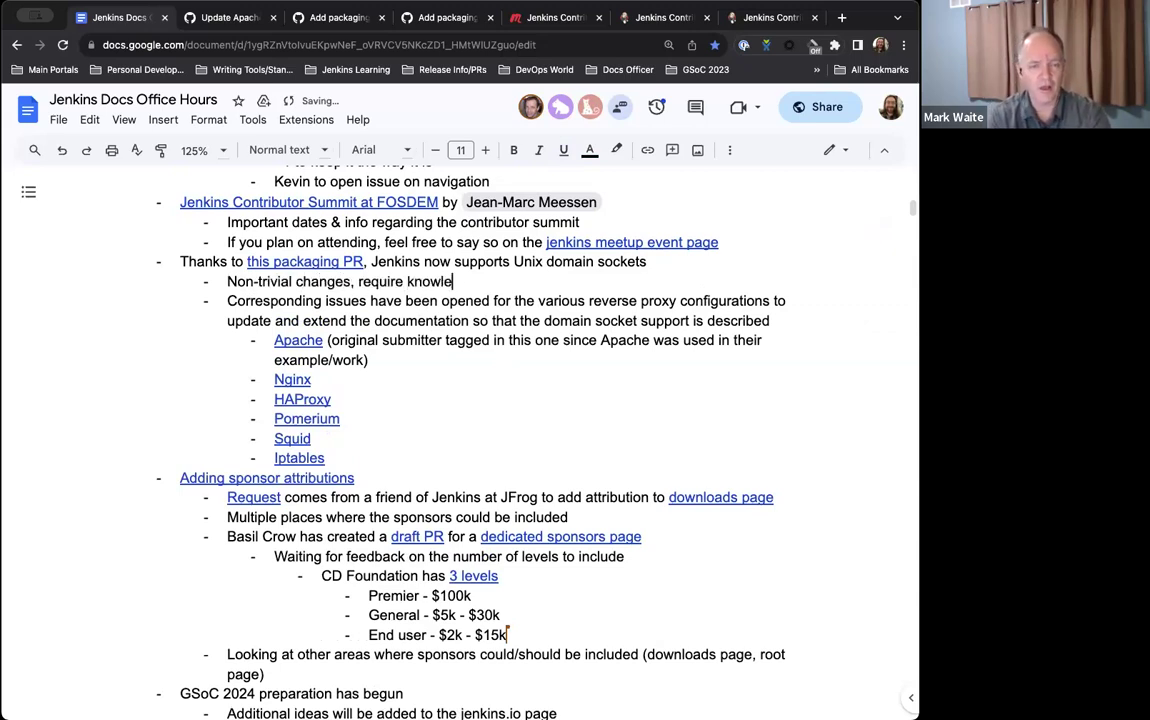
type("dge of each rev")
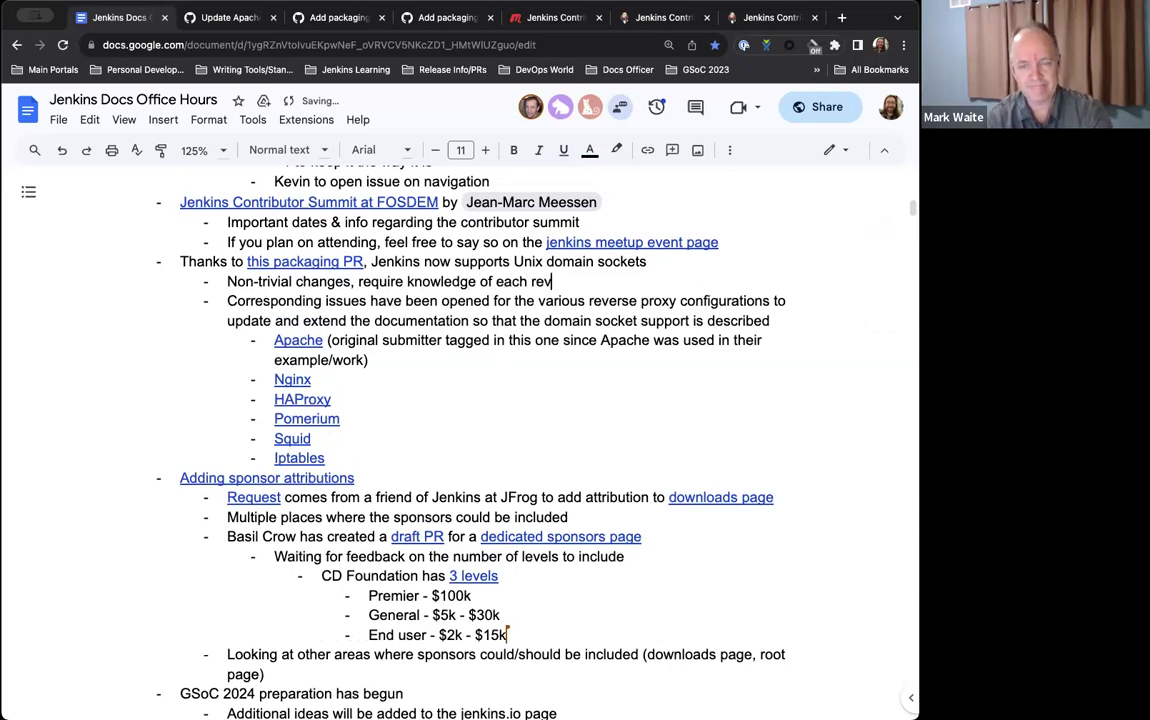
type("erse proxy sock")
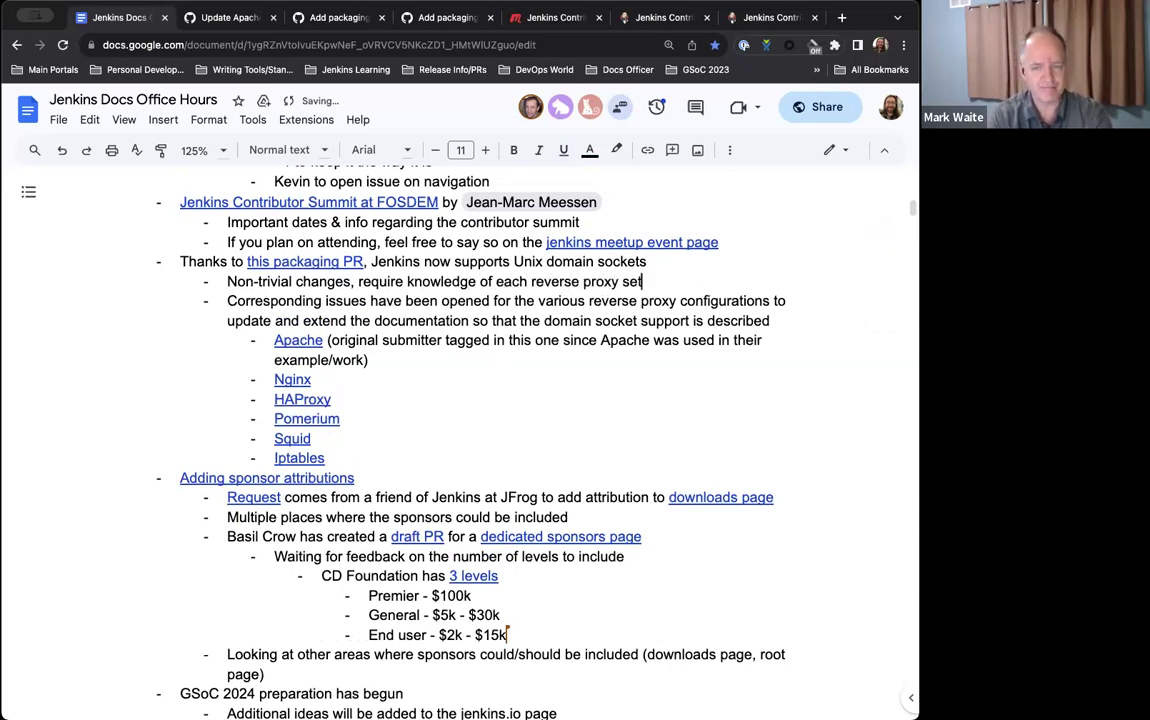
key("BackSpace")
key("BackSpace")
key("BackSpace")
key("BackSpace")
type("configuration")
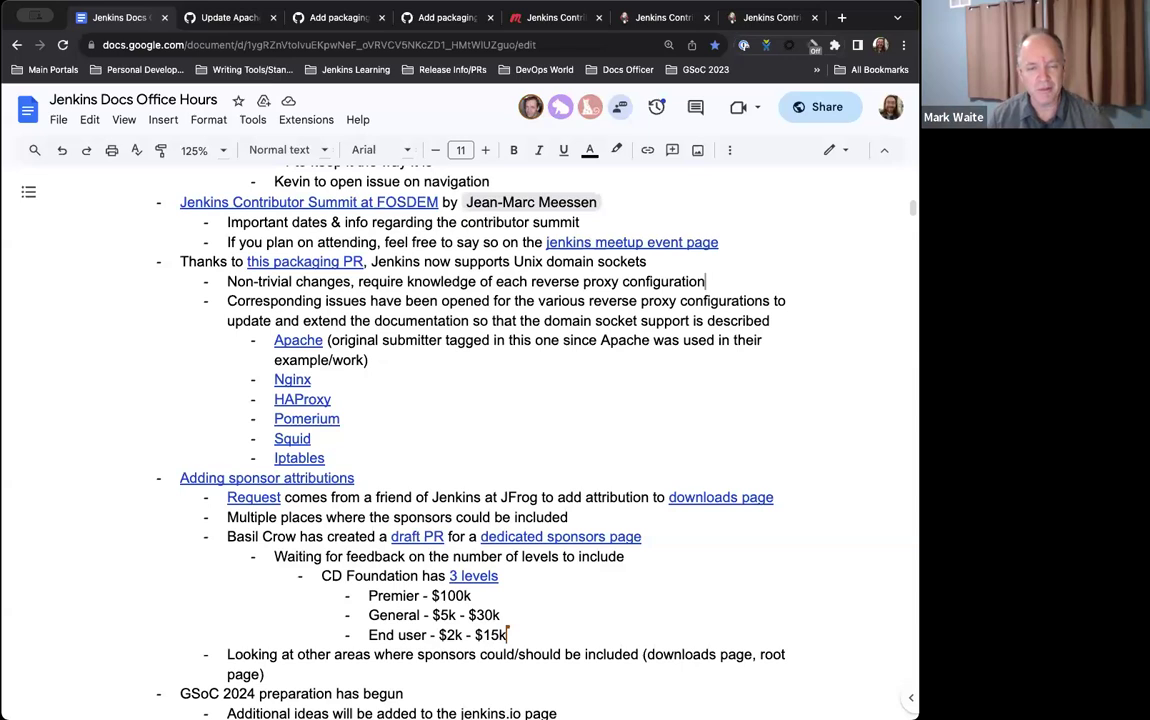
left_click(411, 281)
type("s")
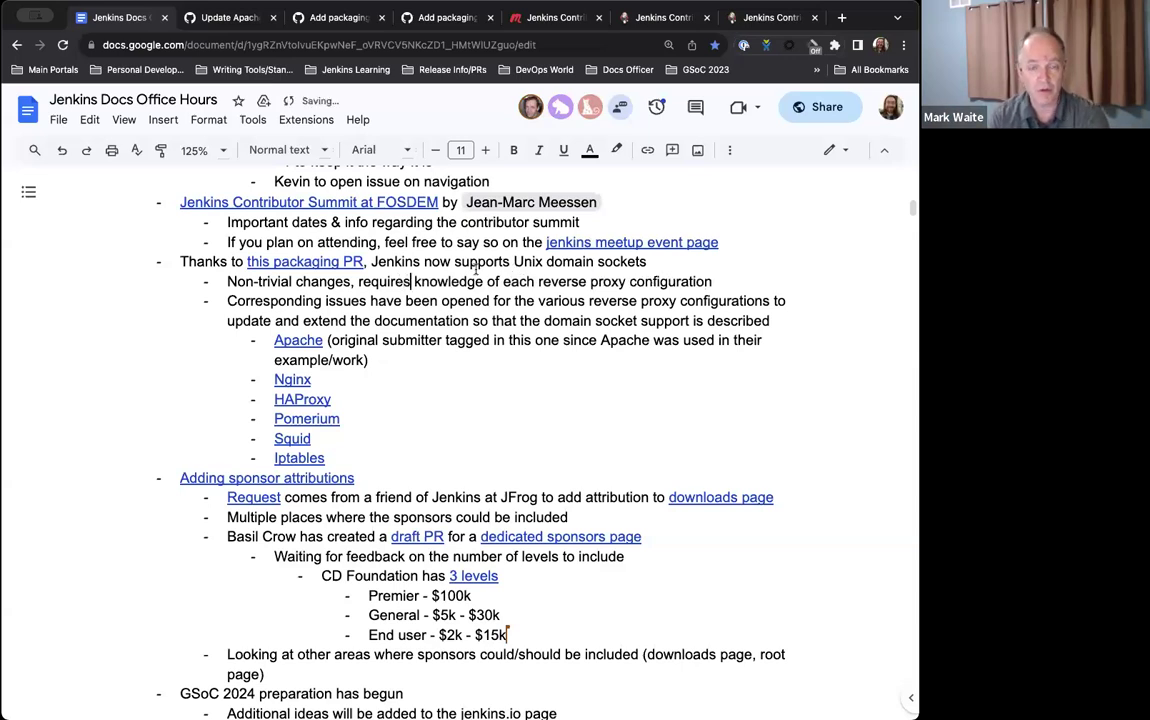
Add a nested bullet reading "Not a good first issue in any way" beneath the non-trivial changes note
left_click(721, 281)
key("Return")
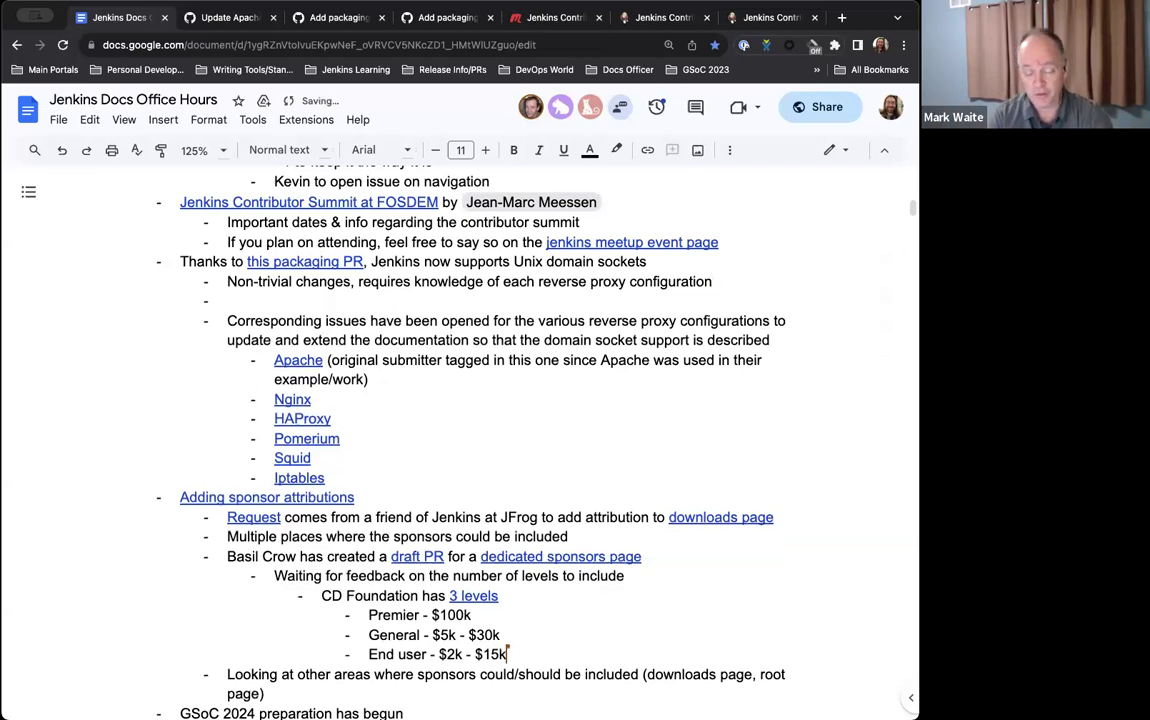
key("Tab")
type("Not a goo")
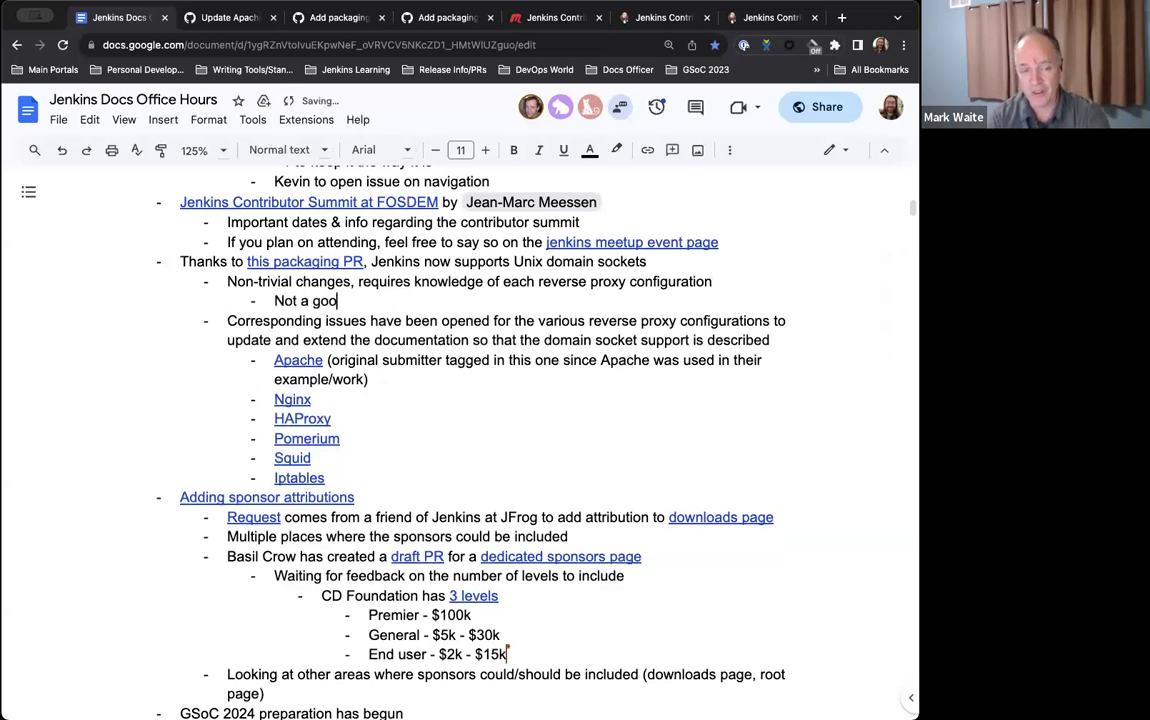
type("d first")
key("BackSpace")
key("BackSpace")
key("BackSpace")
key("BackSpace")
key("BackSpace")
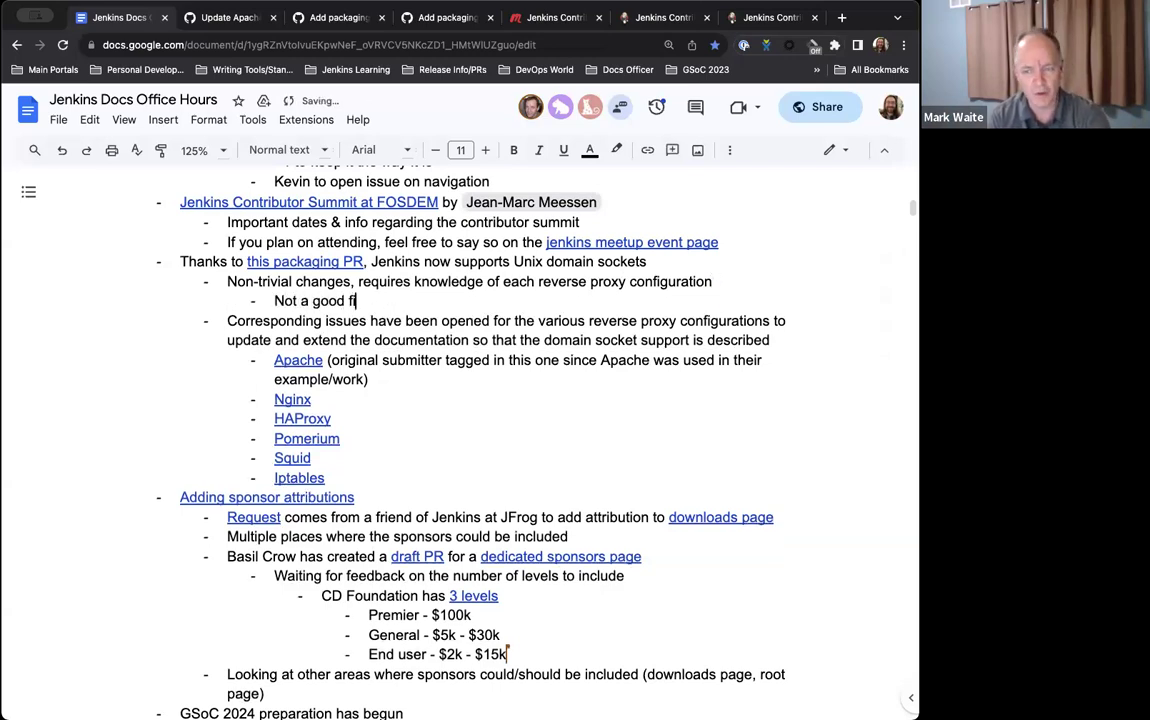
type("first issu")
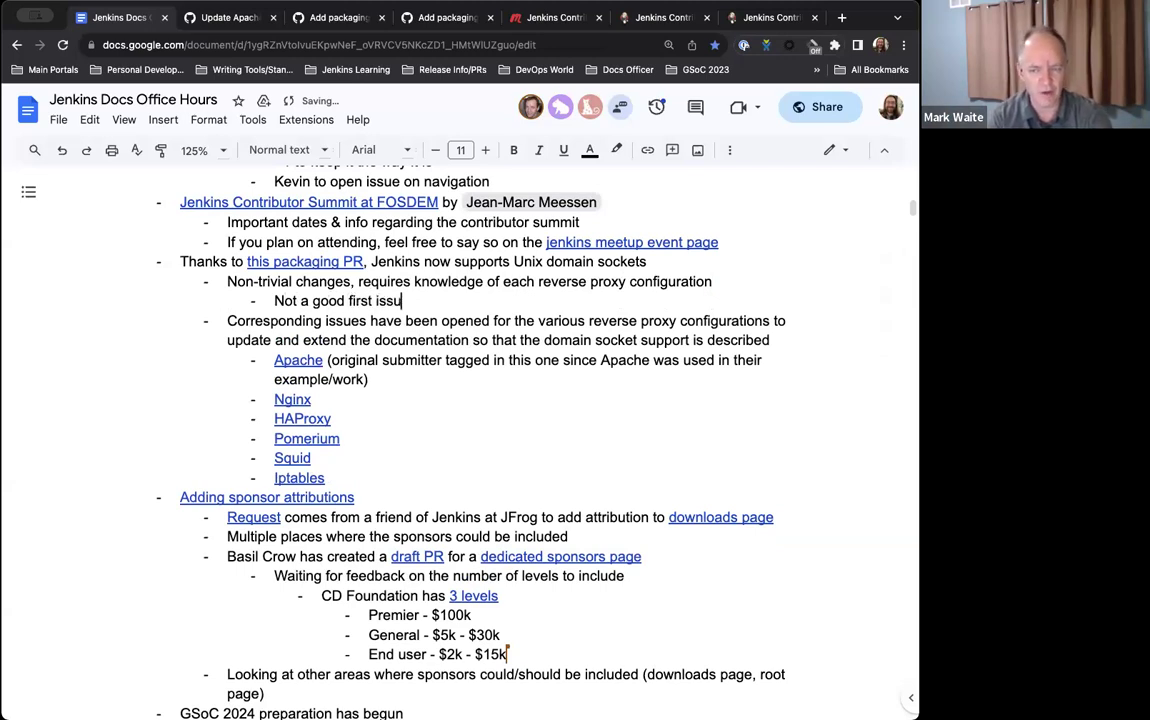
type("e in any way")
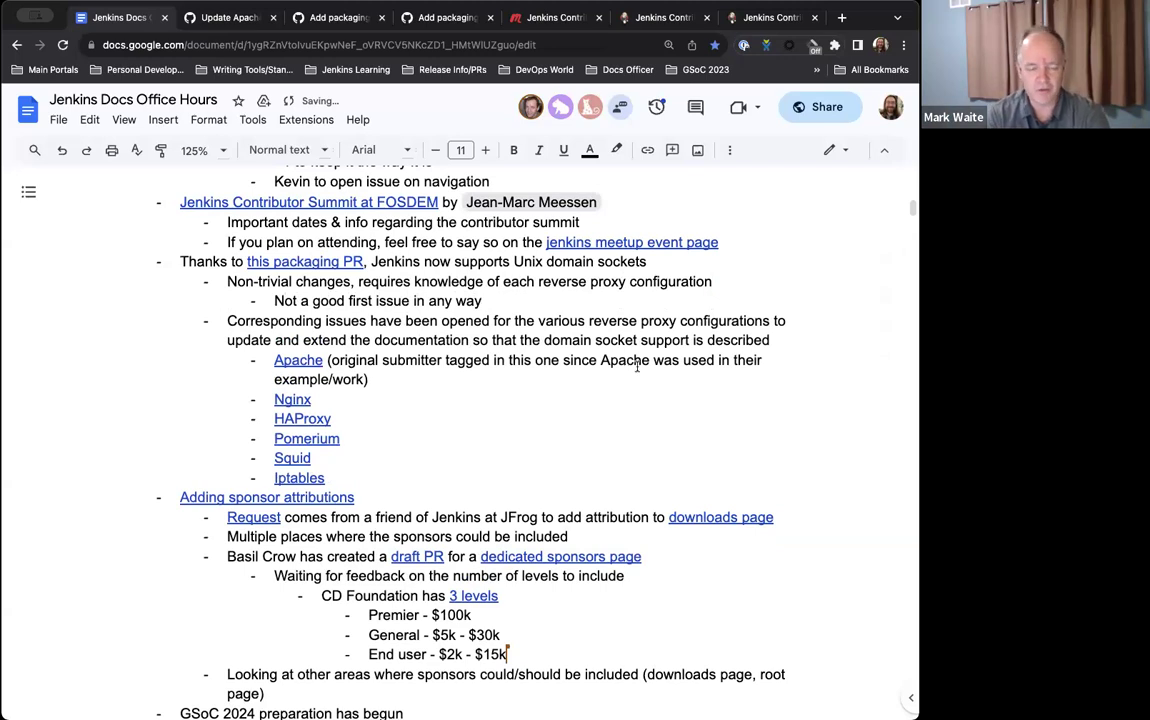
Make the word "Not" bold in the good first issue note
scroll(636, 366, "down", 1)
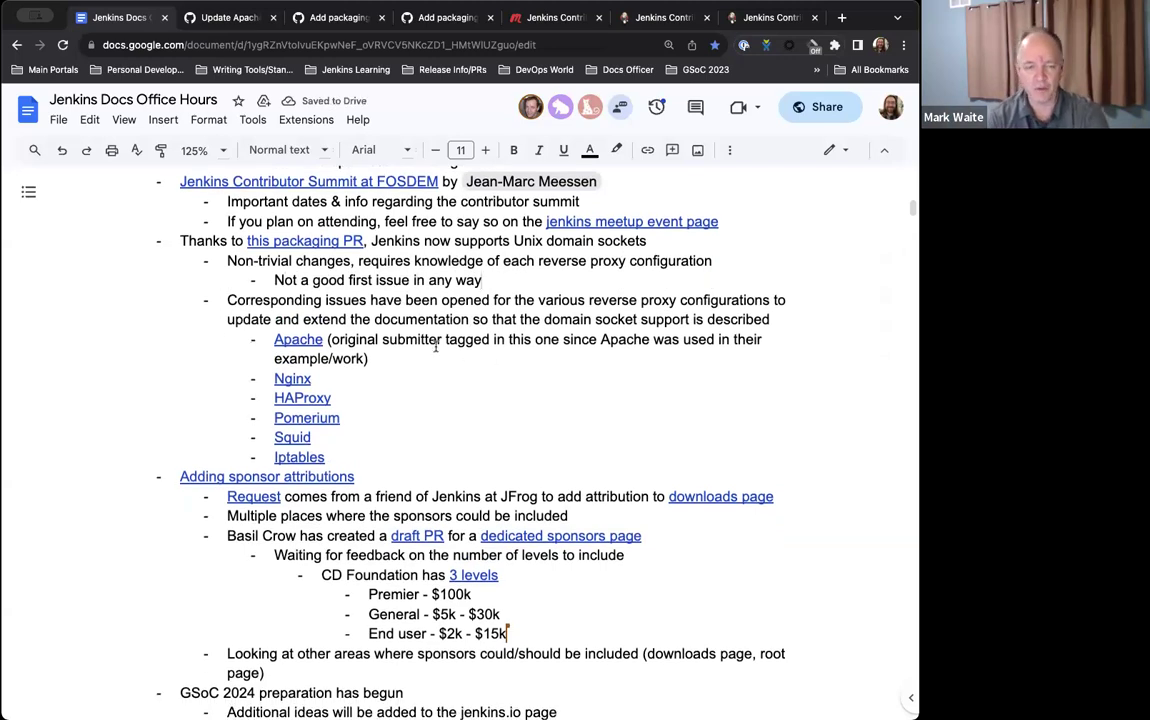
double_click(288, 281)
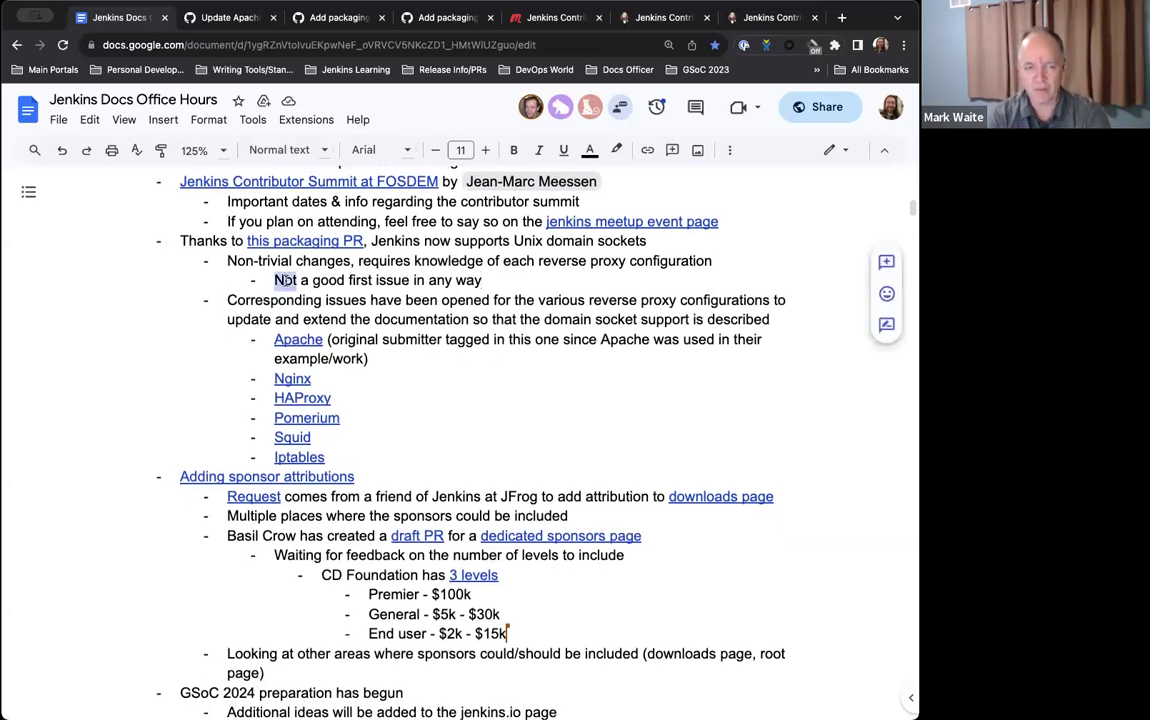
key("ctrl+b")
left_click(388, 364)
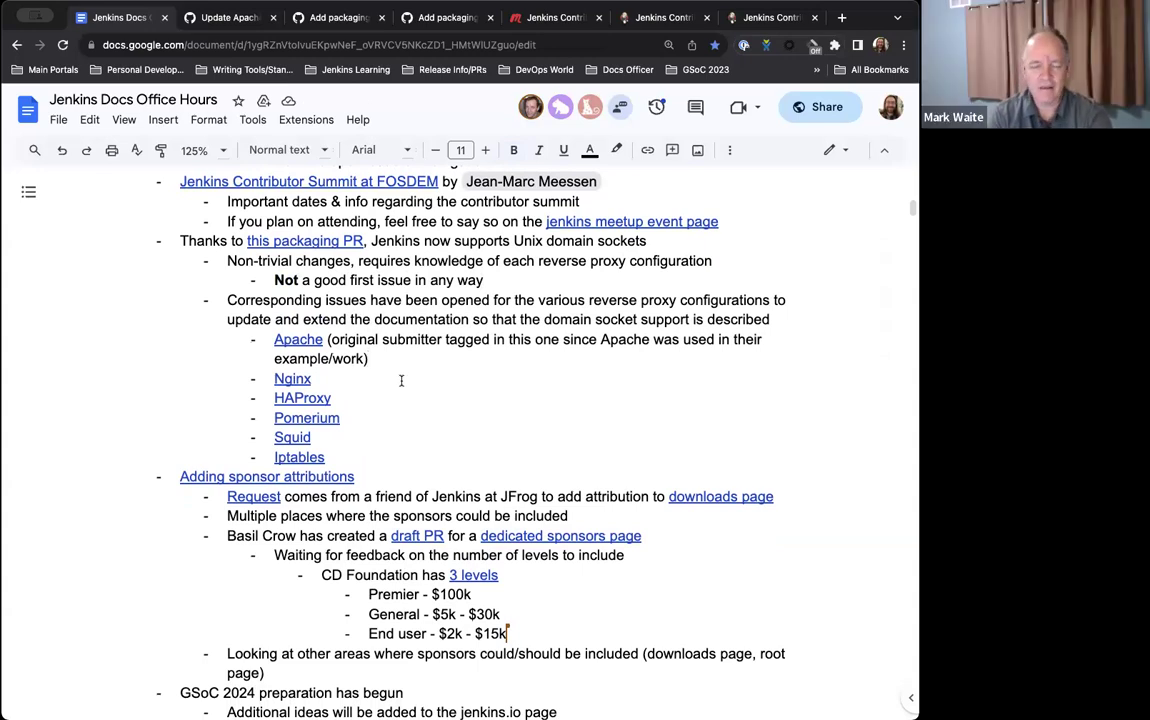
Move on to the sponsor attributions agenda item and open its linked jenkins.io issue about the downloads page
scroll(401, 380, "down", 1)
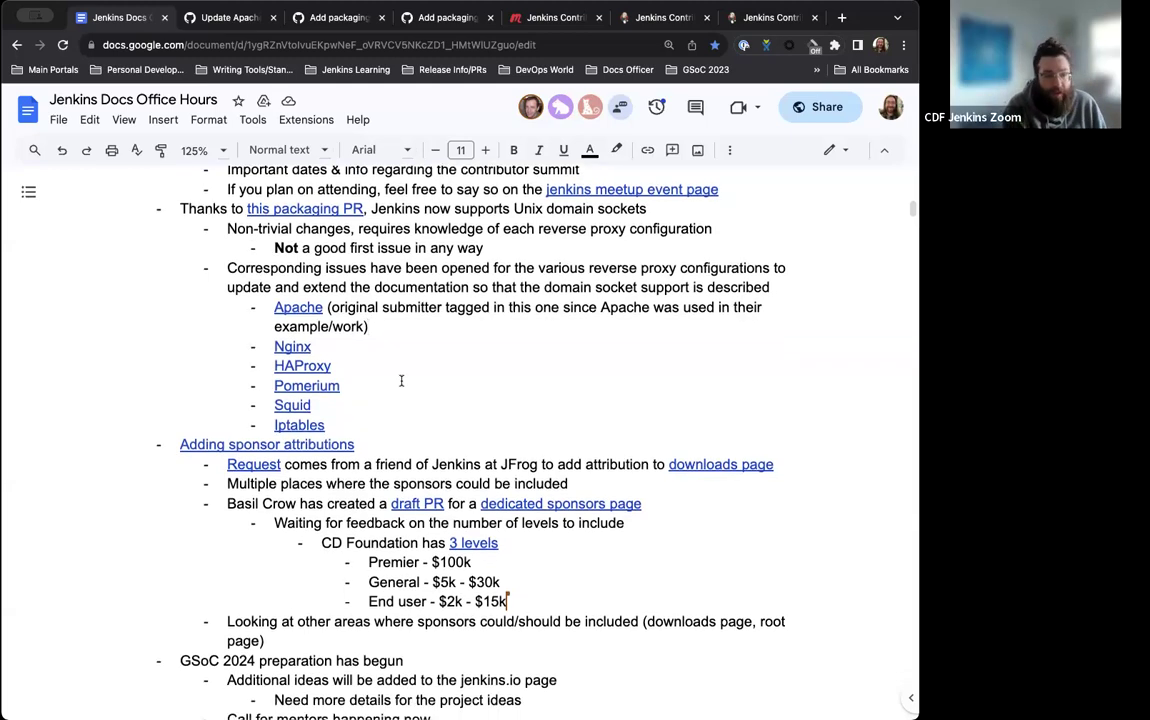
scroll(401, 380, "up", 1)
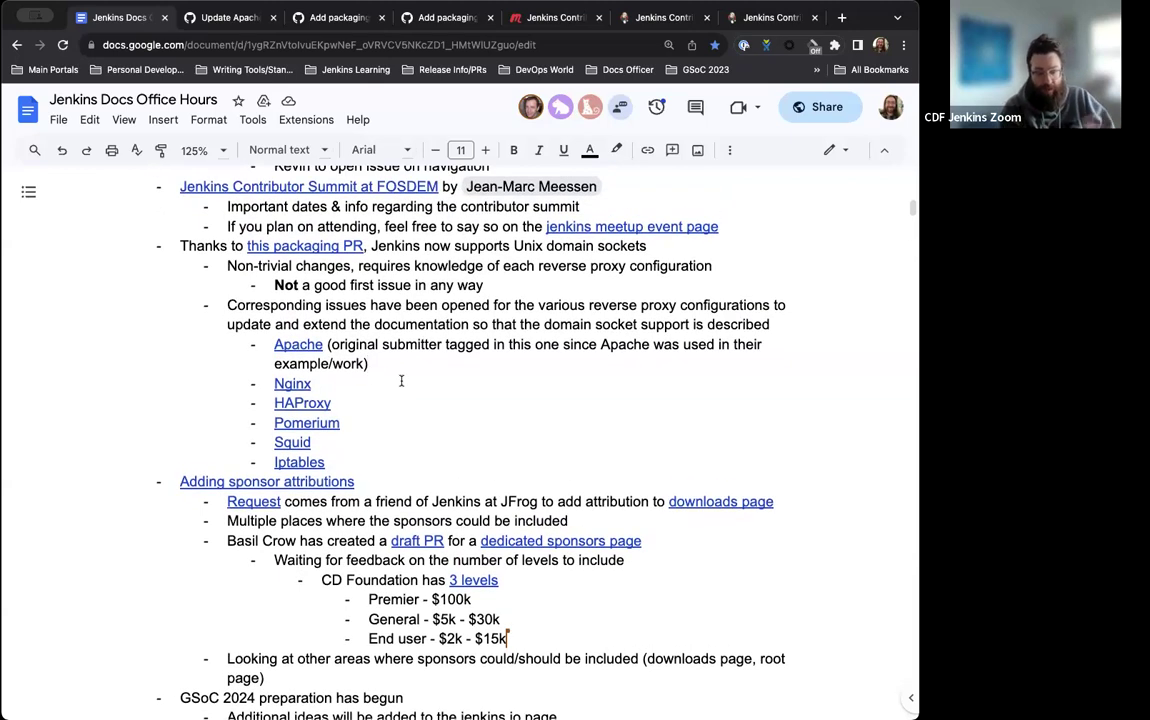
scroll(401, 380, "down", 1)
scroll(401, 380, "down", 7)
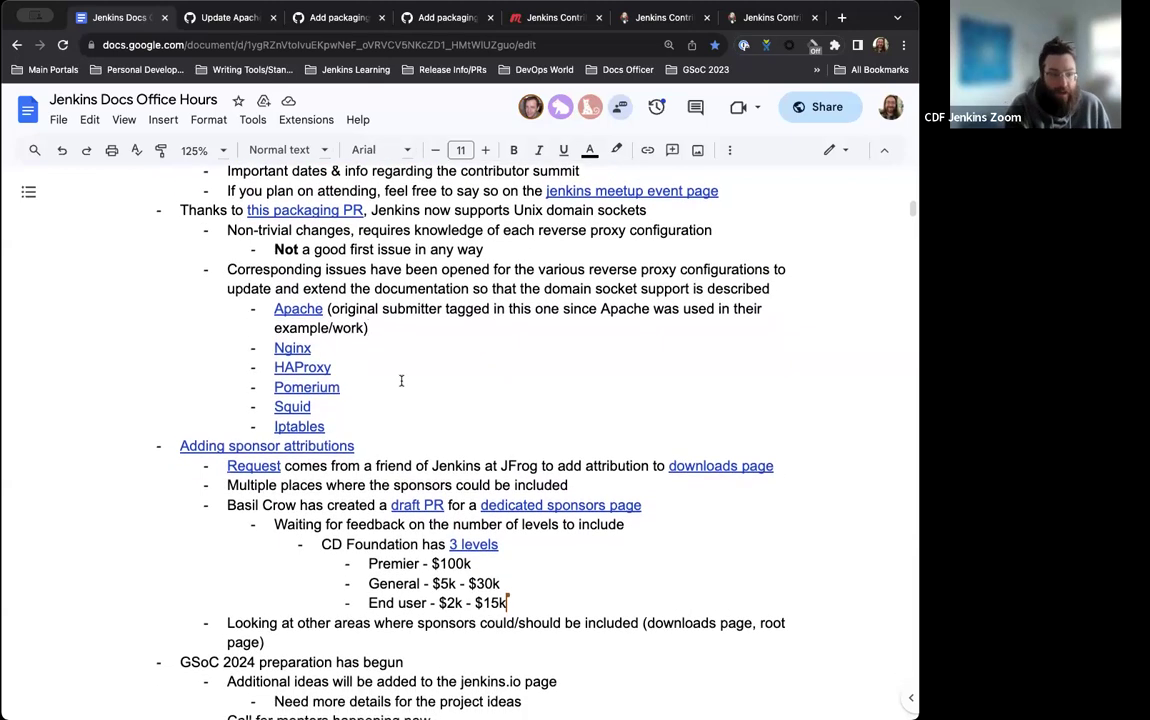
scroll(401, 381, "down", 6)
scroll(409, 276, "down", 3)
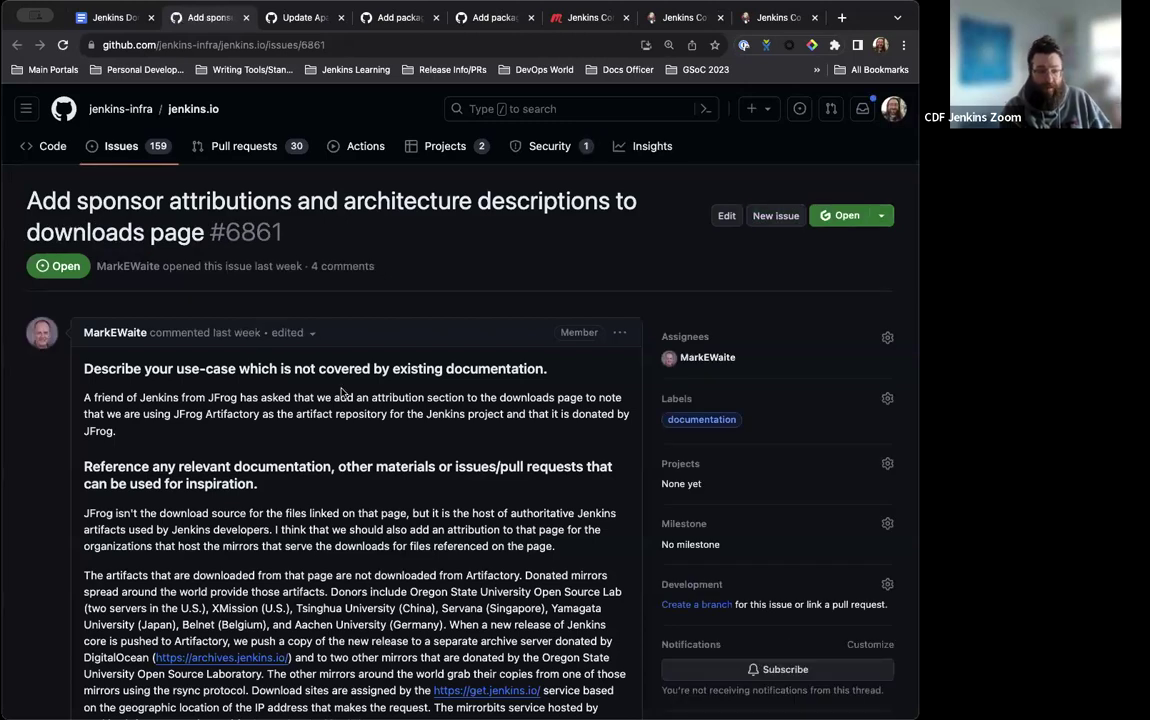
Read the sponsor attributions issue and its comments on a dedicated sponsors page, down to the linked pull request
scroll(340, 393, "down", 1)
scroll(340, 393, "down", 3)
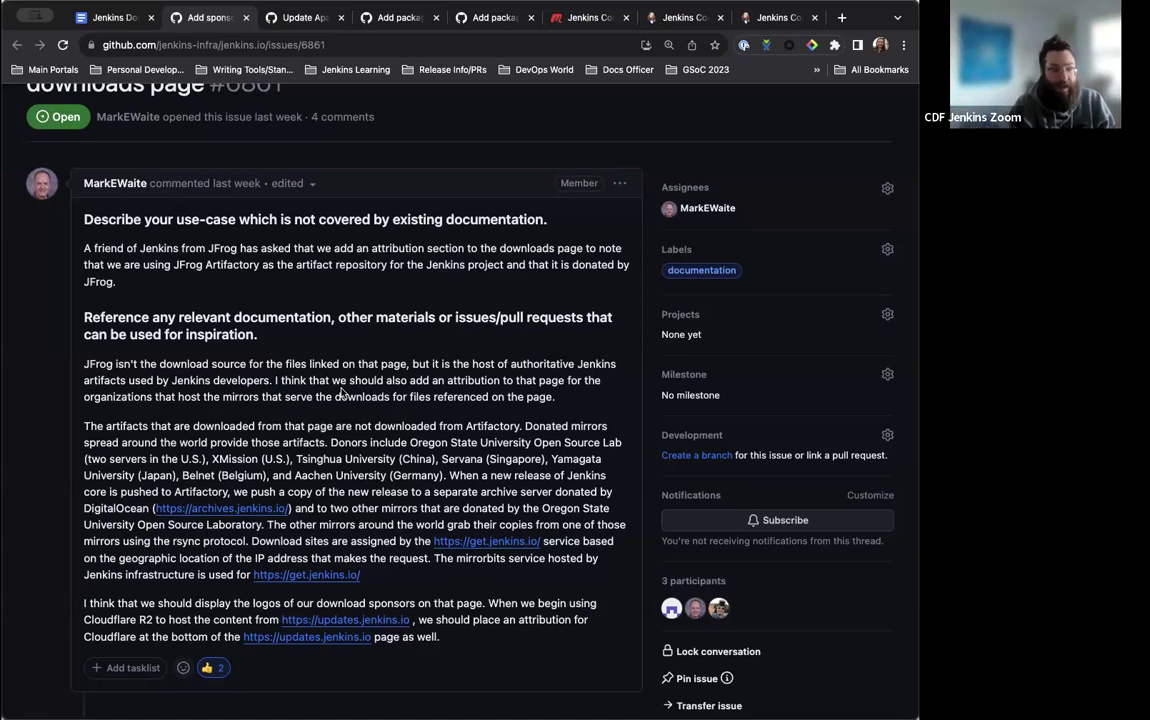
scroll(341, 394, "down", 4)
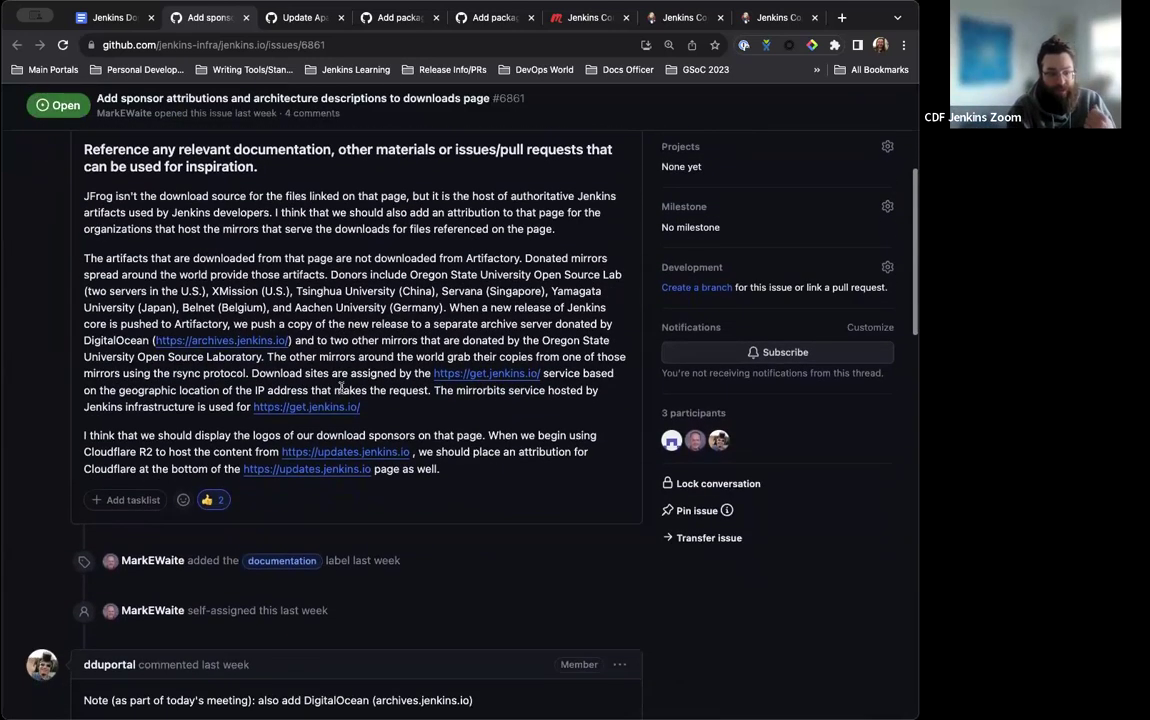
scroll(341, 390, "down", 4)
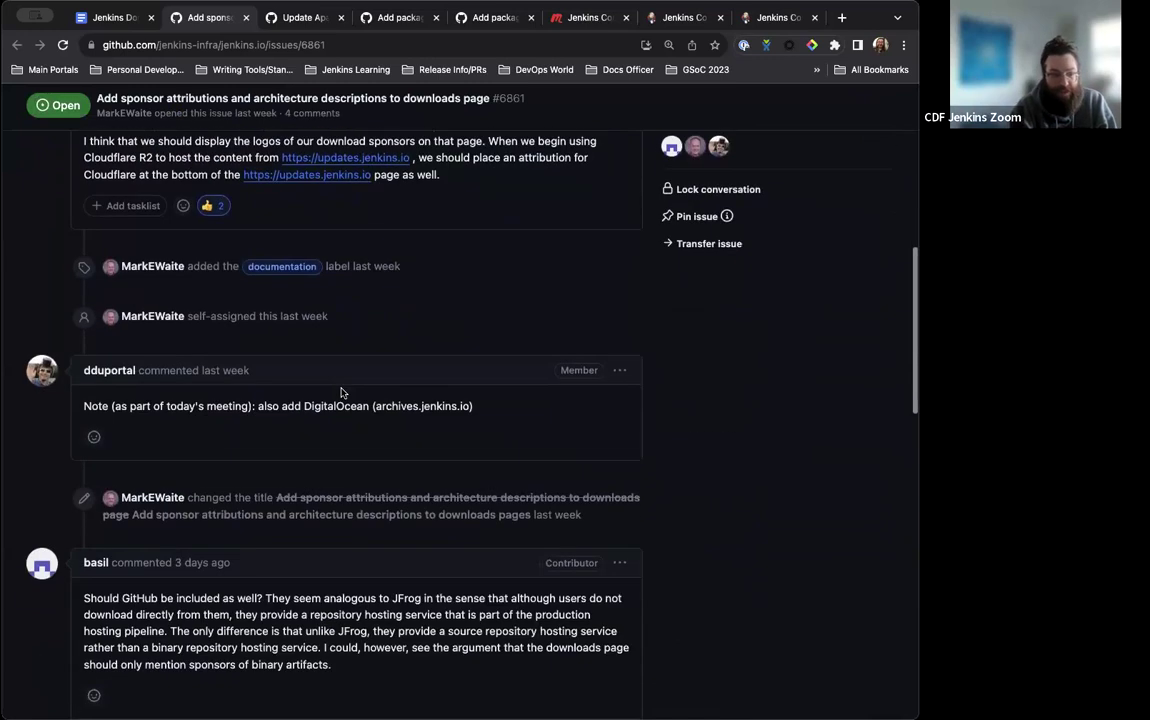
scroll(340, 392, "down", 5)
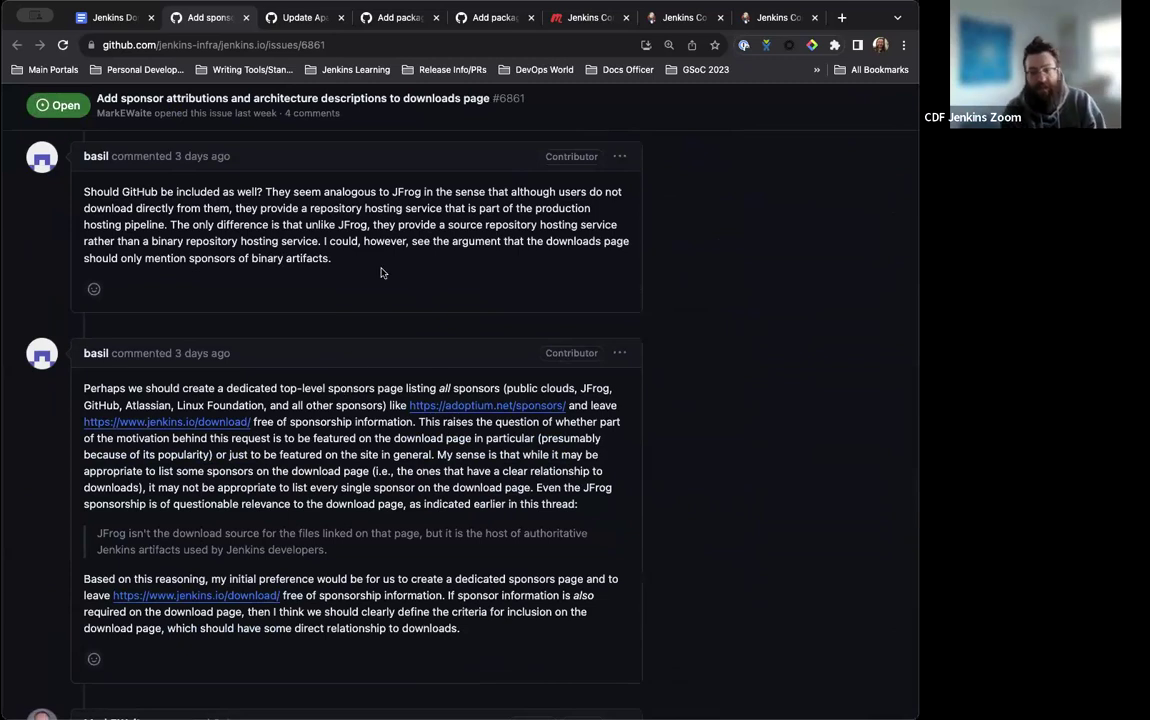
scroll(380, 272, "down", 3)
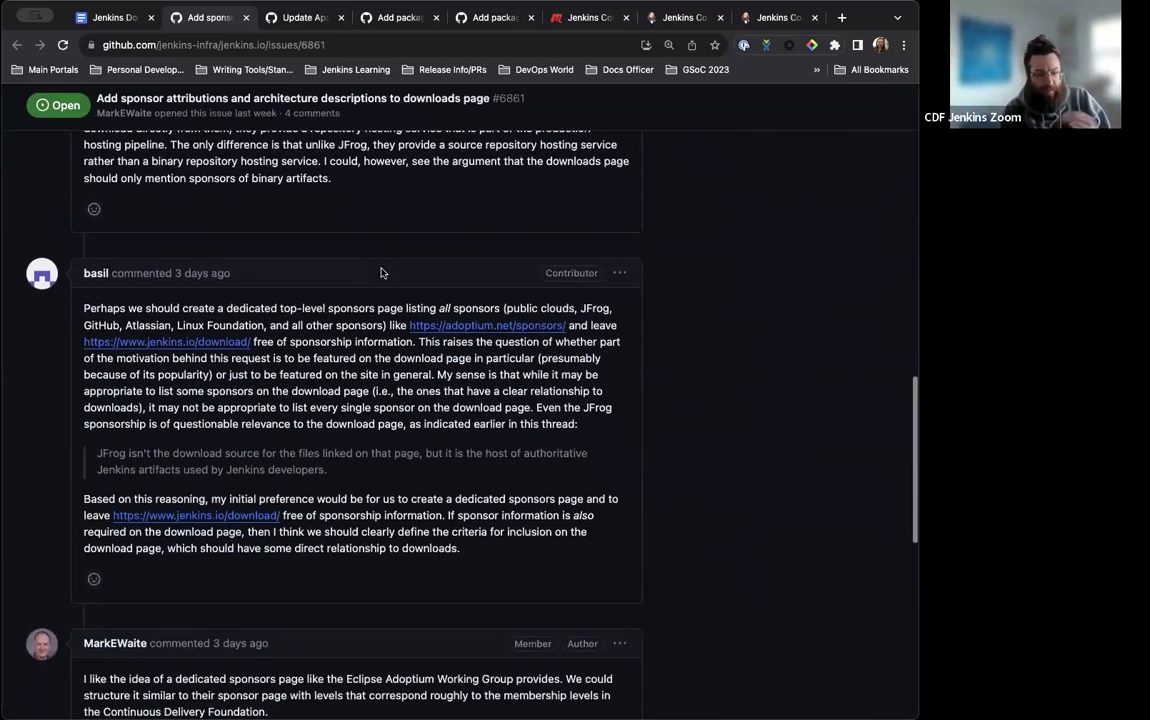
scroll(380, 272, "down", 5)
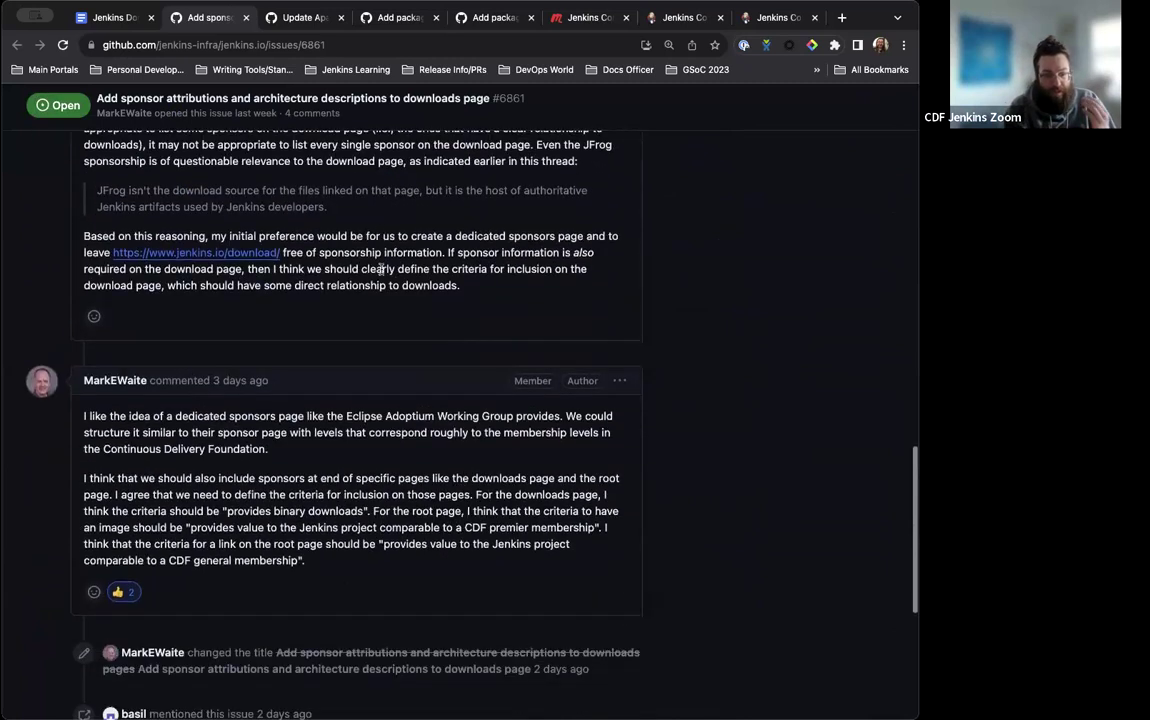
scroll(380, 272, "down", 4)
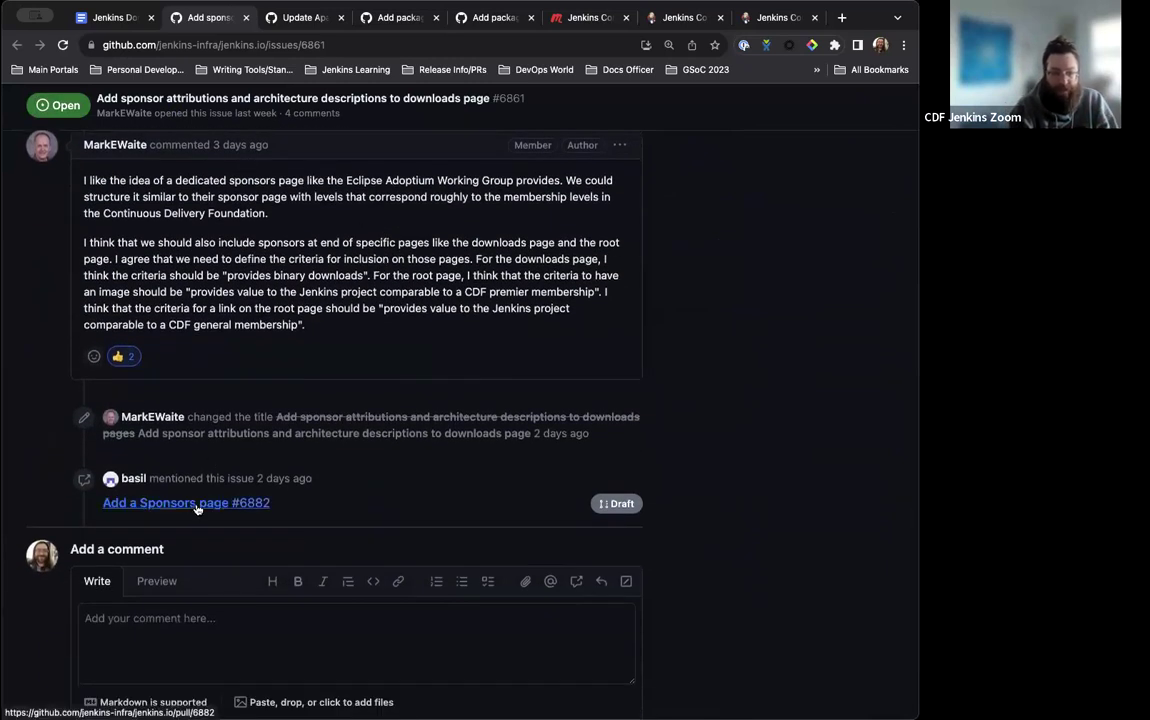
Open the linked draft pull request "Add a Sponsors page" and its preview deployment
left_click(203, 503)
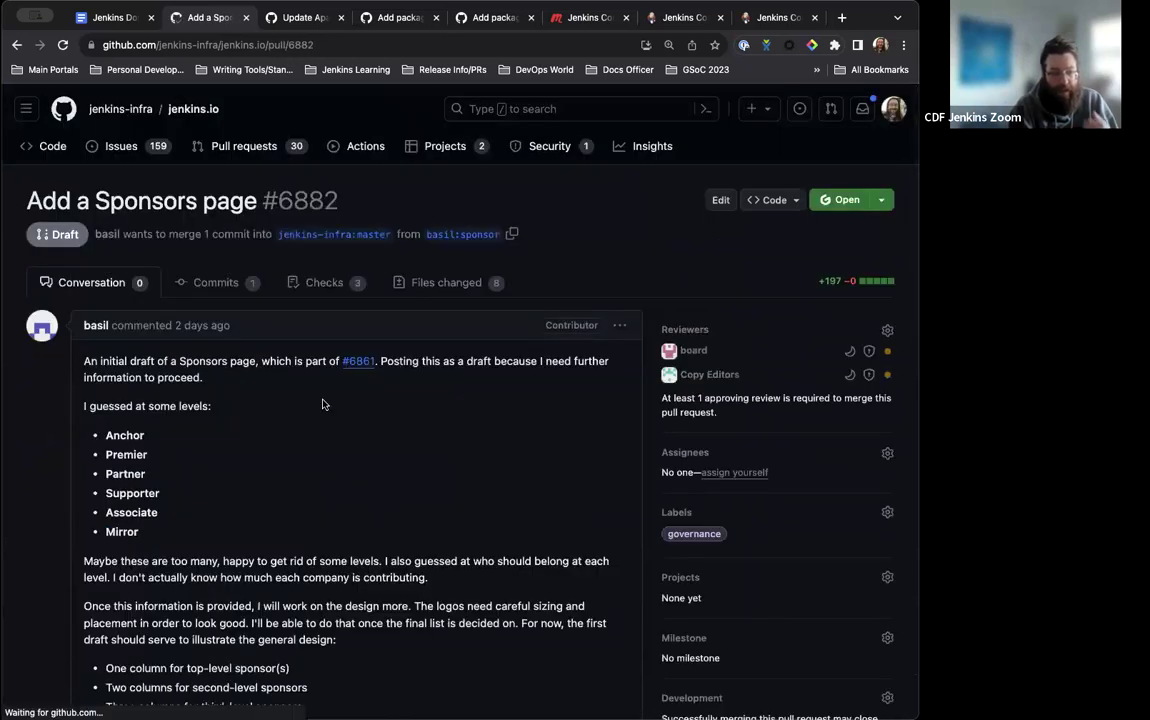
scroll(422, 334, "down", 3)
scroll(422, 334, "down", 10)
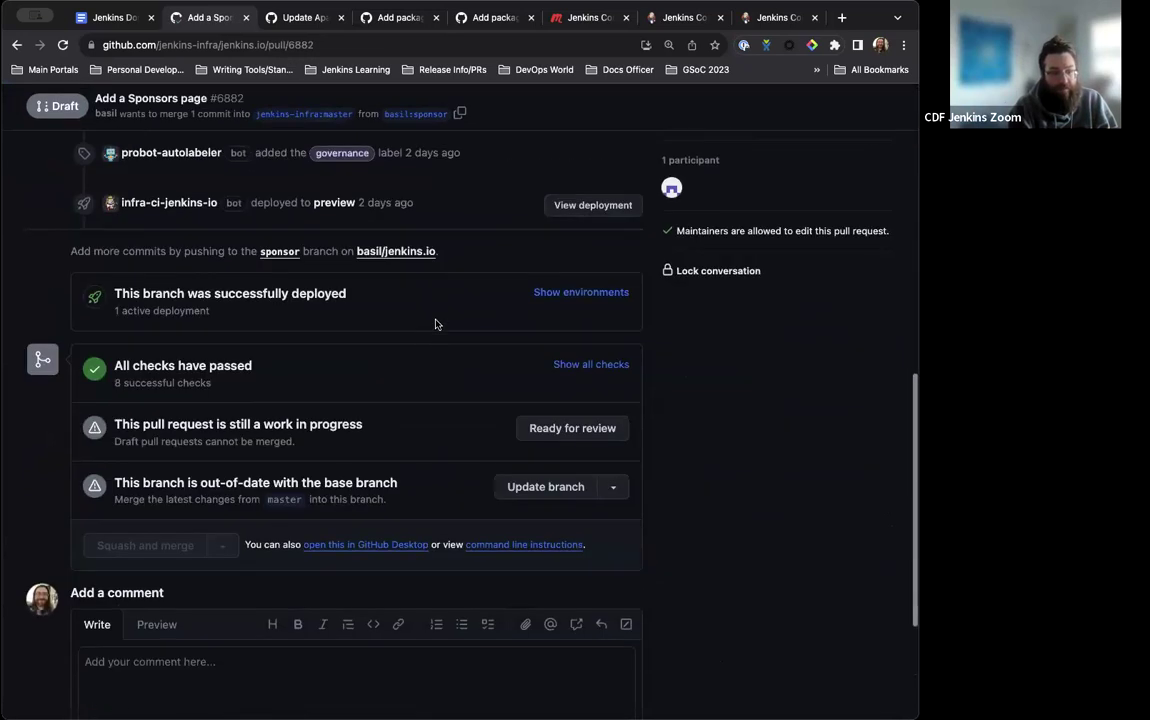
left_click(595, 205)
Open the dedicated sponsors page preview linked in the meeting notes and review its sponsor levels from Anchor to Mirror
key("super+1")
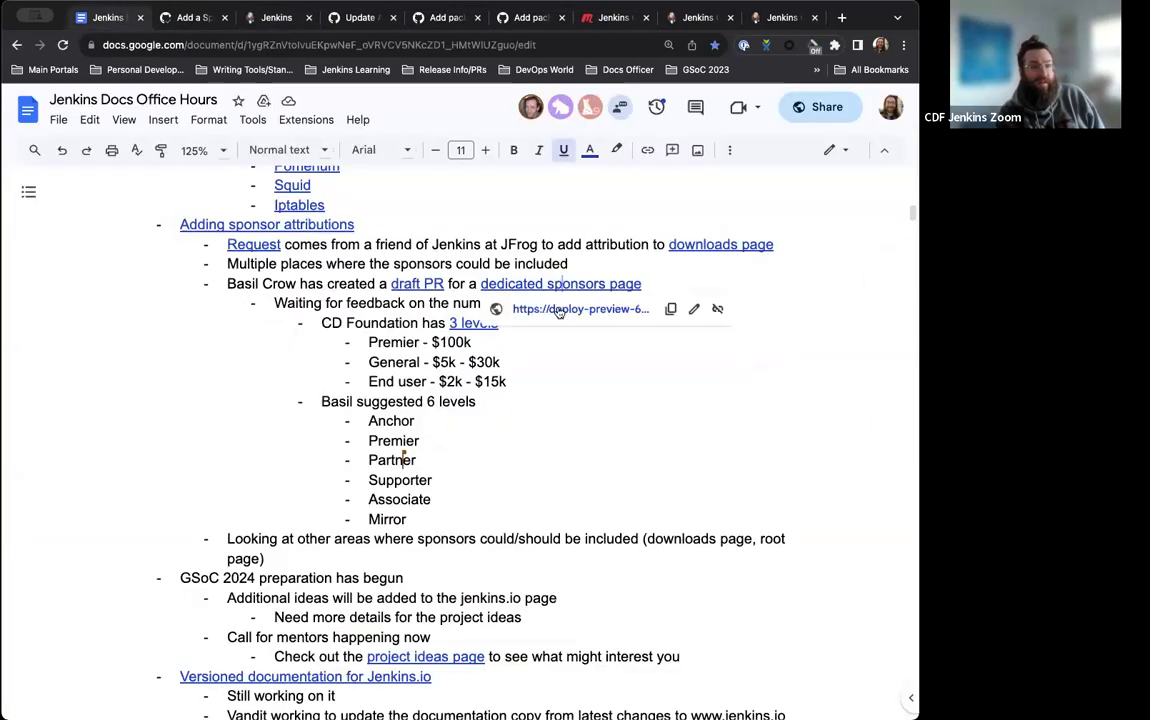
left_click(557, 307)
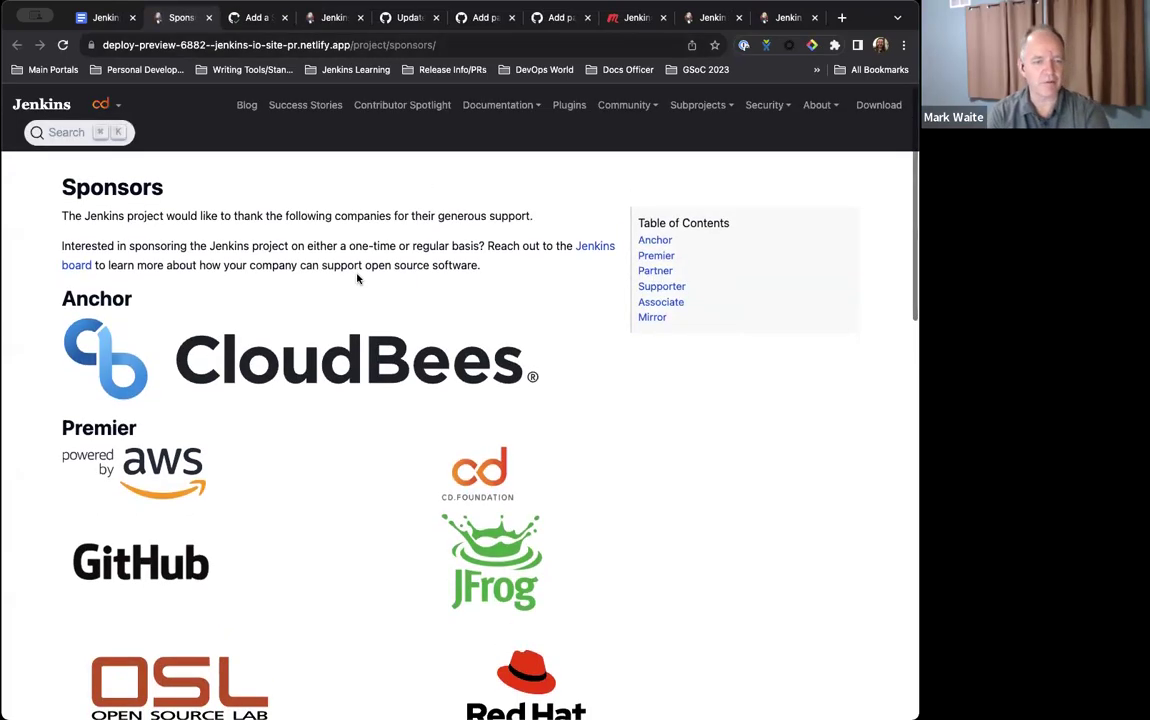
scroll(358, 276, "down", 2)
scroll(358, 279, "up", 1)
scroll(358, 279, "down", 10)
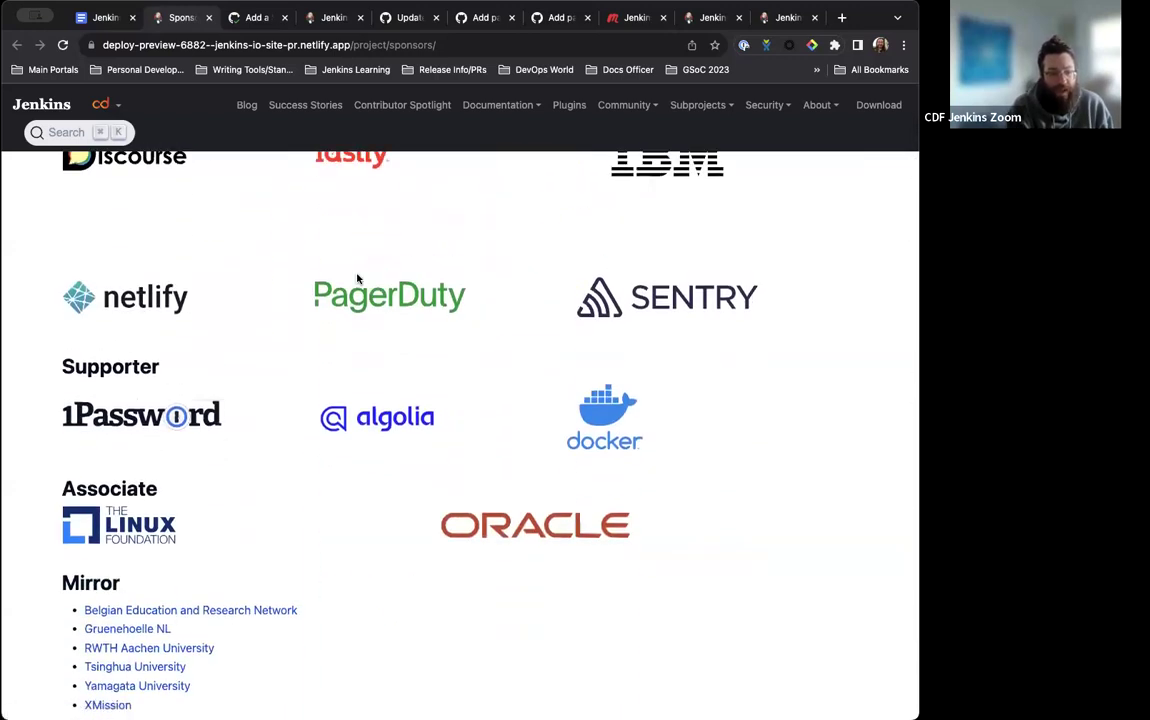
scroll(357, 278, "down", 2)
scroll(357, 278, "up", 15)
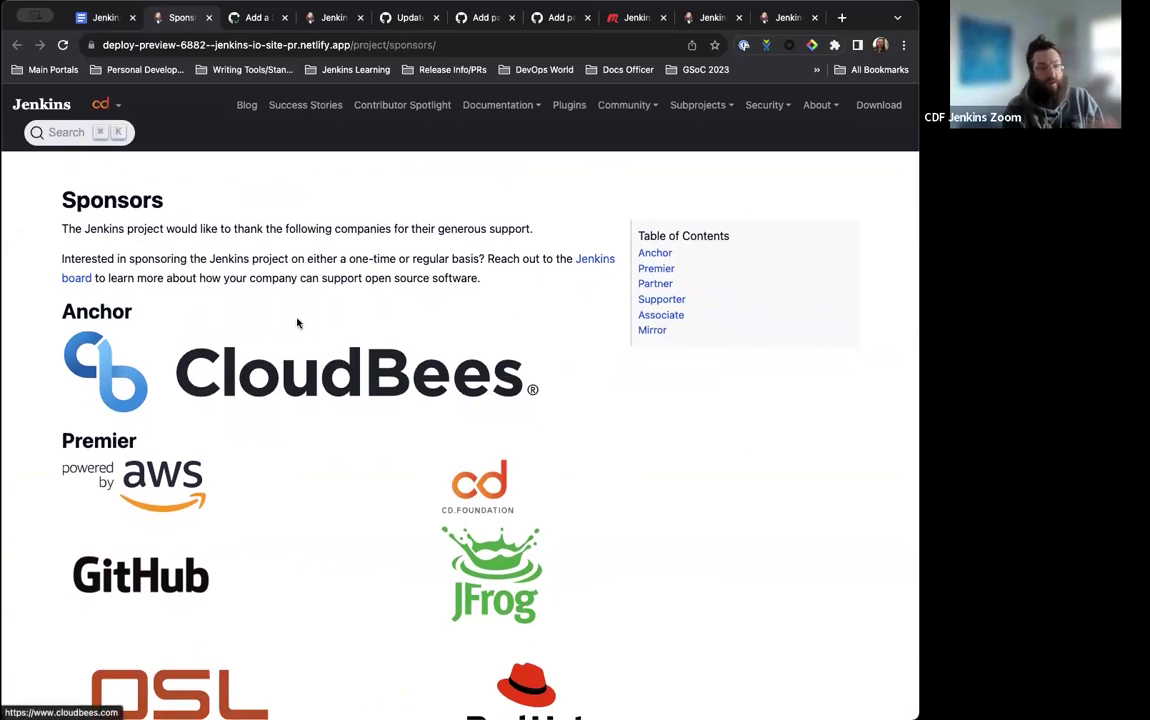
scroll(221, 431, "down", 1)
scroll(221, 431, "up", 1)
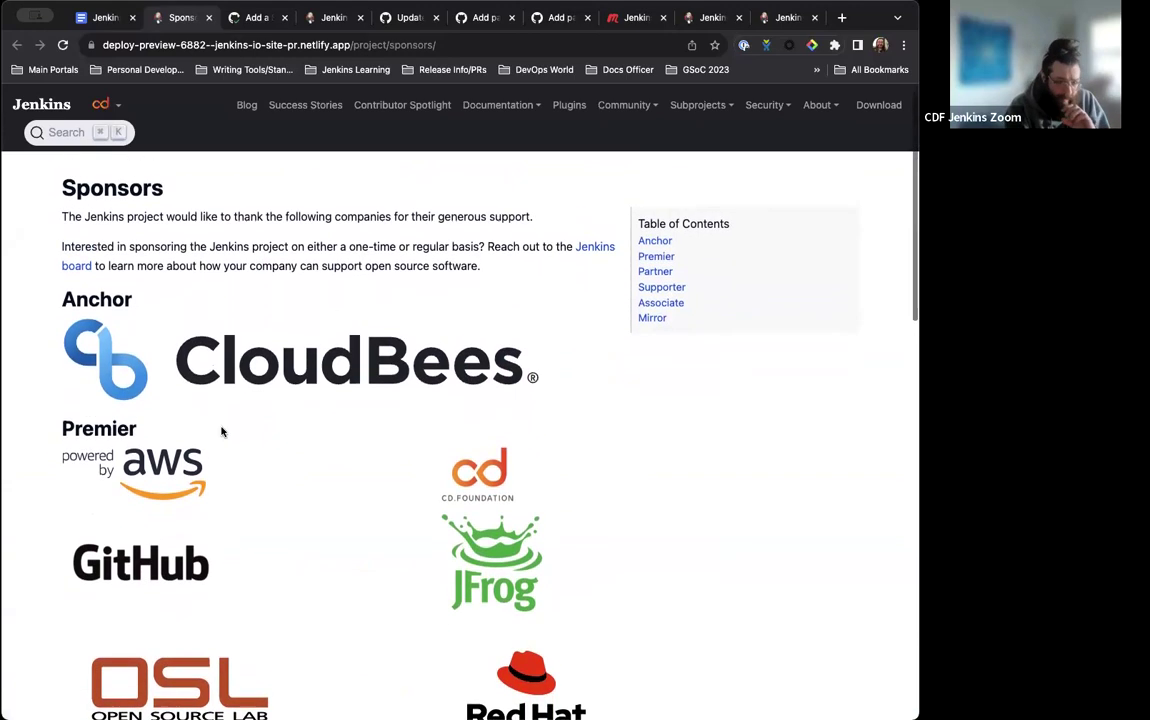
scroll(221, 431, "down", 5)
scroll(221, 431, "down", 3)
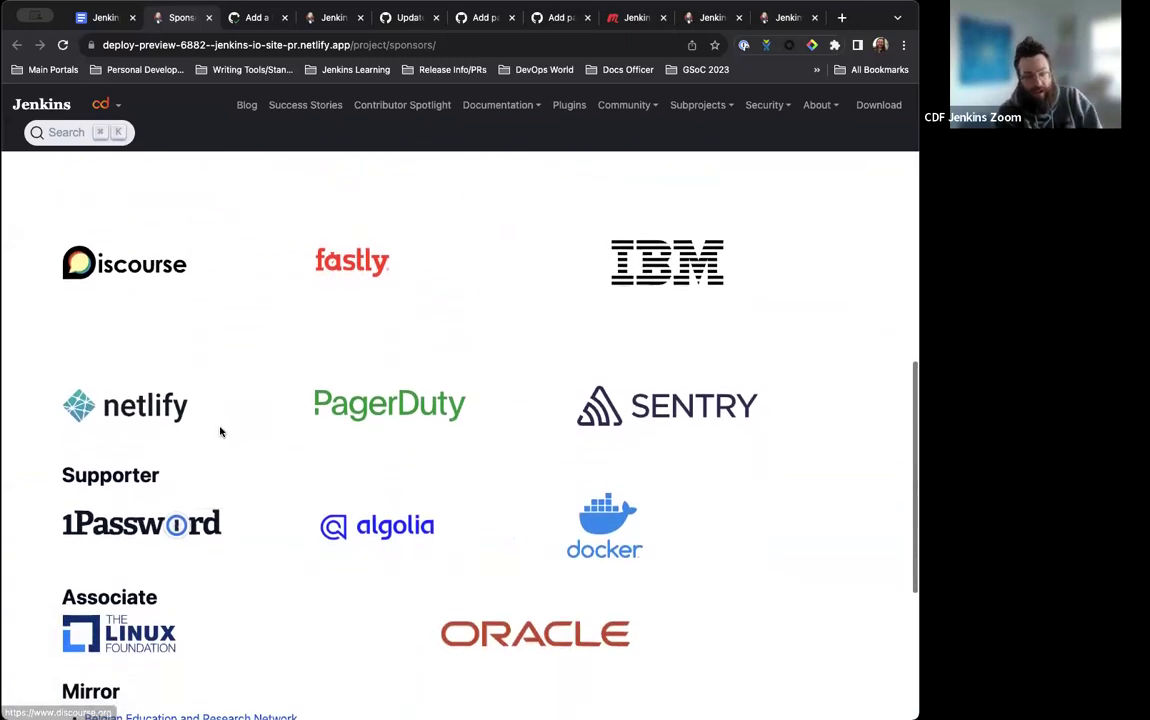
scroll(222, 432, "down", 2)
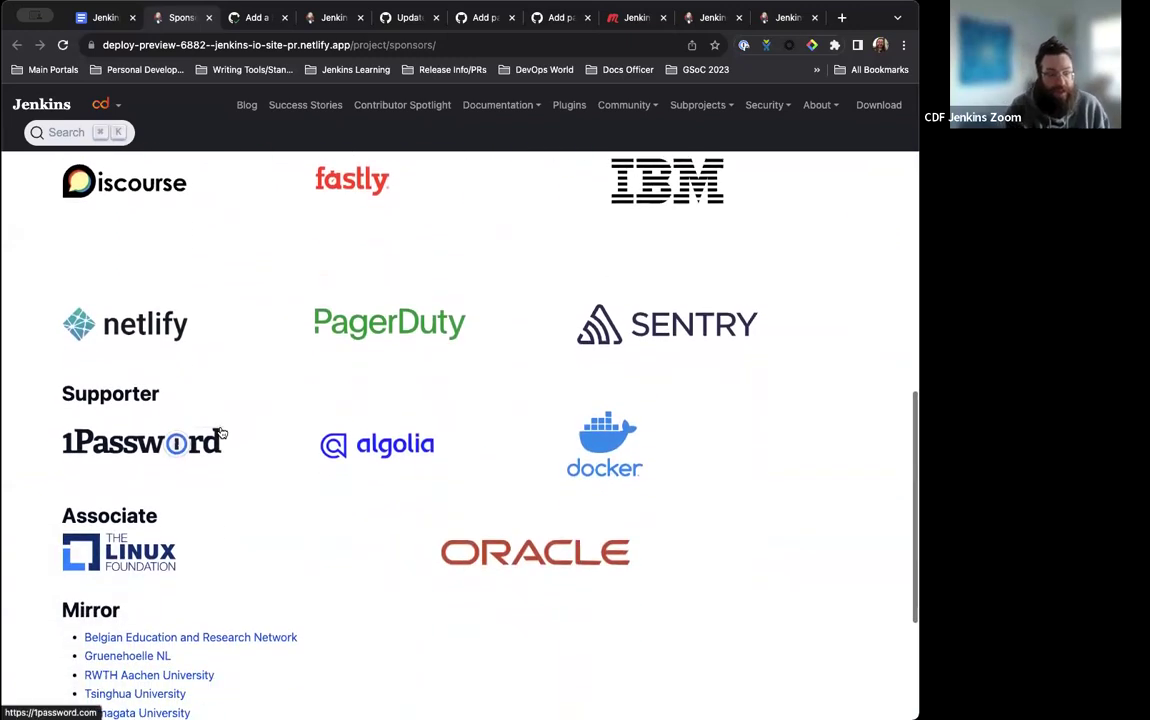
scroll(215, 400, "up", 15)
scroll(209, 326, "up", 2)
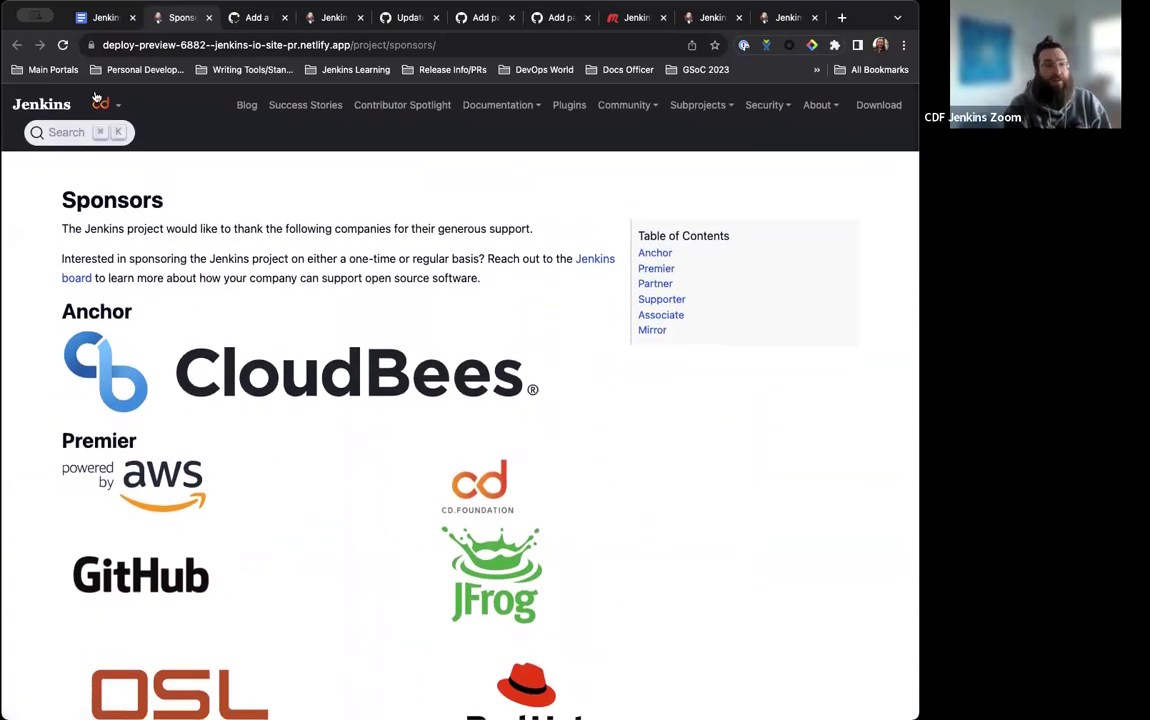
Return to the "Add a Sponsors page" pull request and review its description and merge checks
left_click(238, 22)
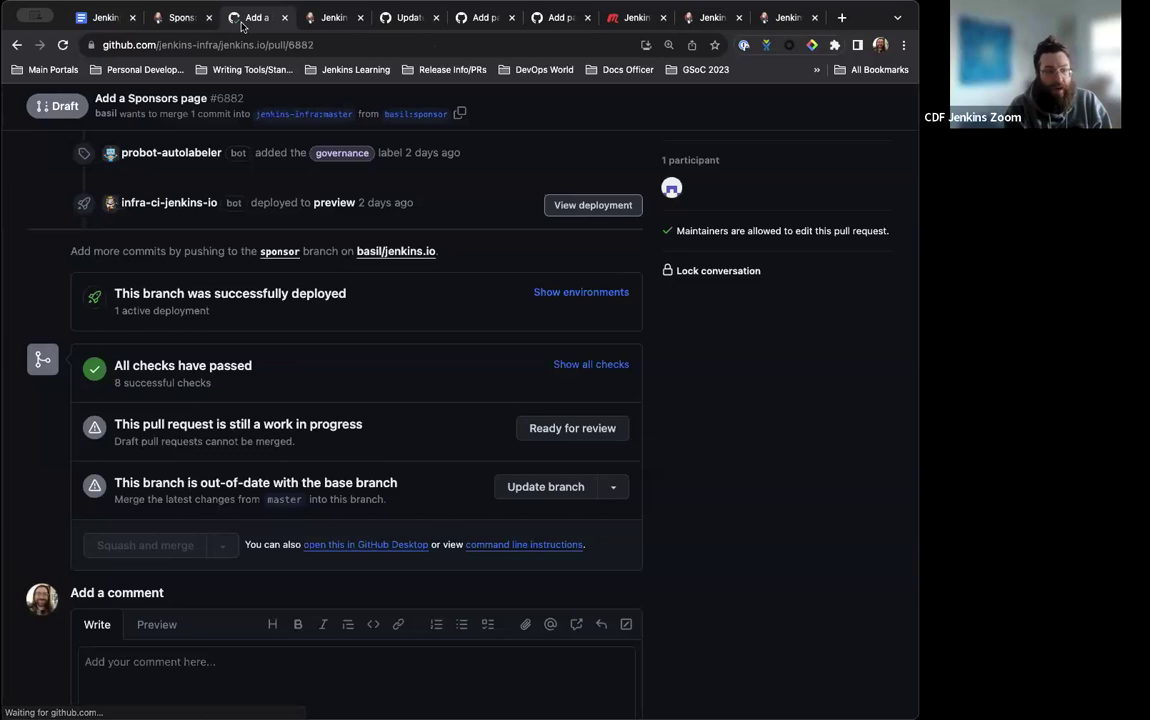
scroll(308, 167, "up", 10)
scroll(308, 167, "down", 4)
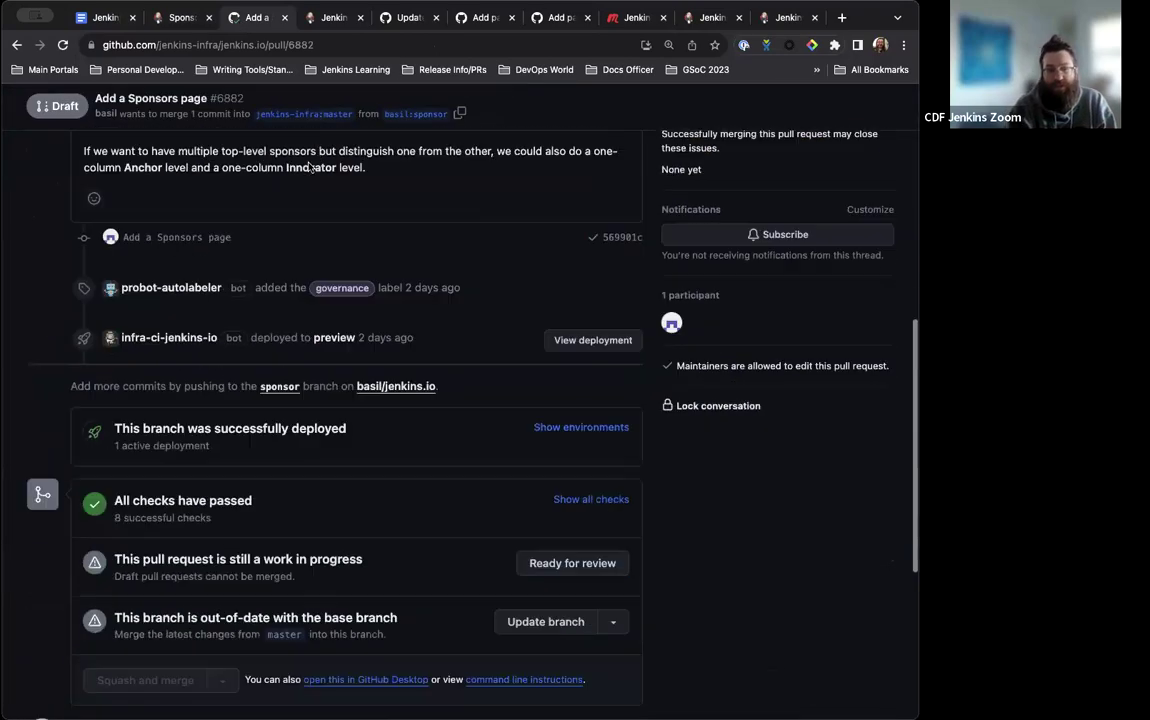
scroll(308, 167, "down", 5)
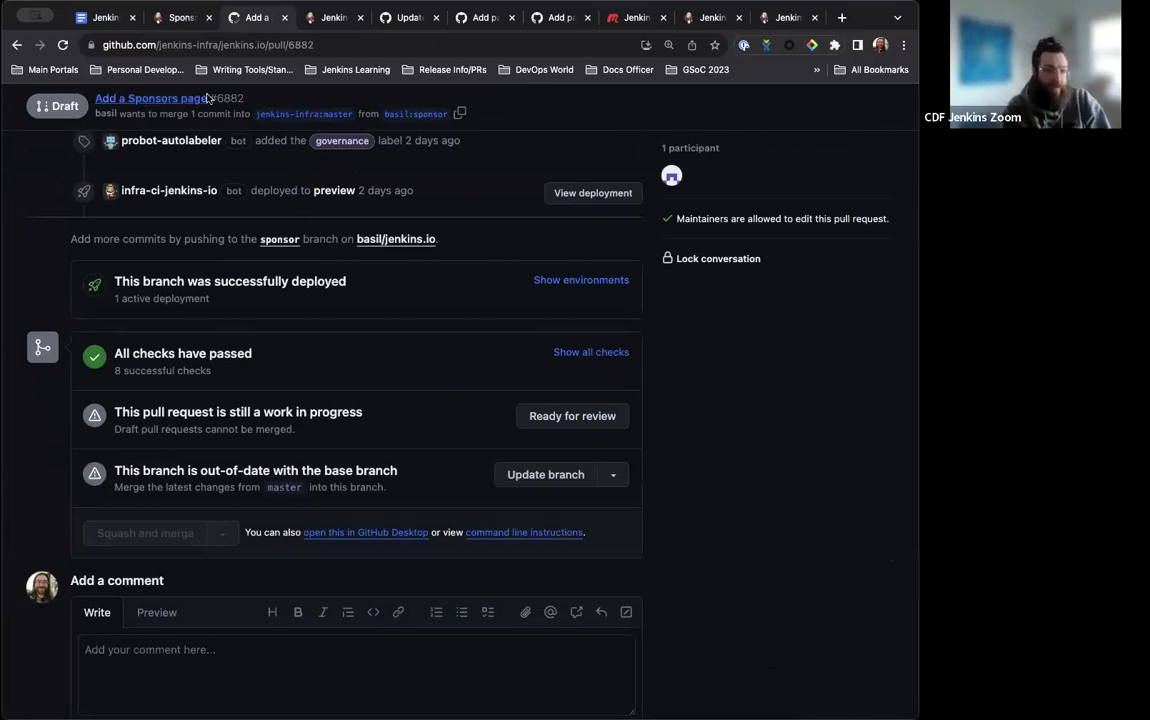
Look at the preview site's home page and return to the Anchor and Premier levels on the Sponsors preview
left_click(331, 18)
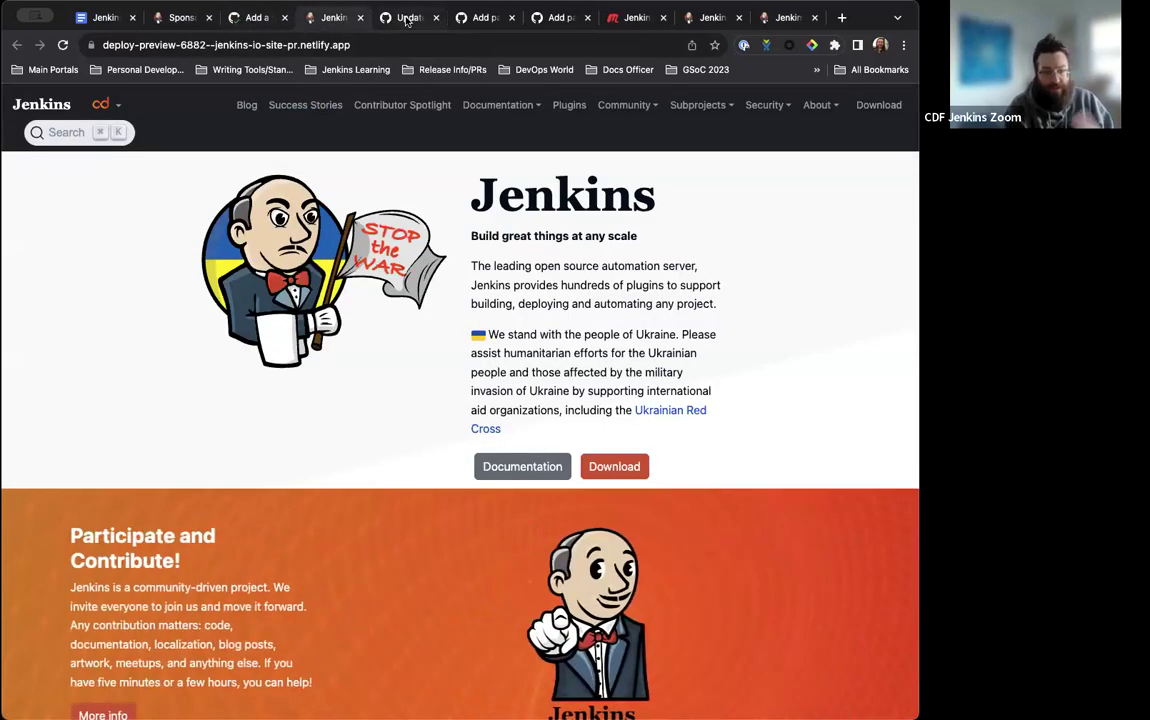
left_click(406, 18)
left_click(180, 18)
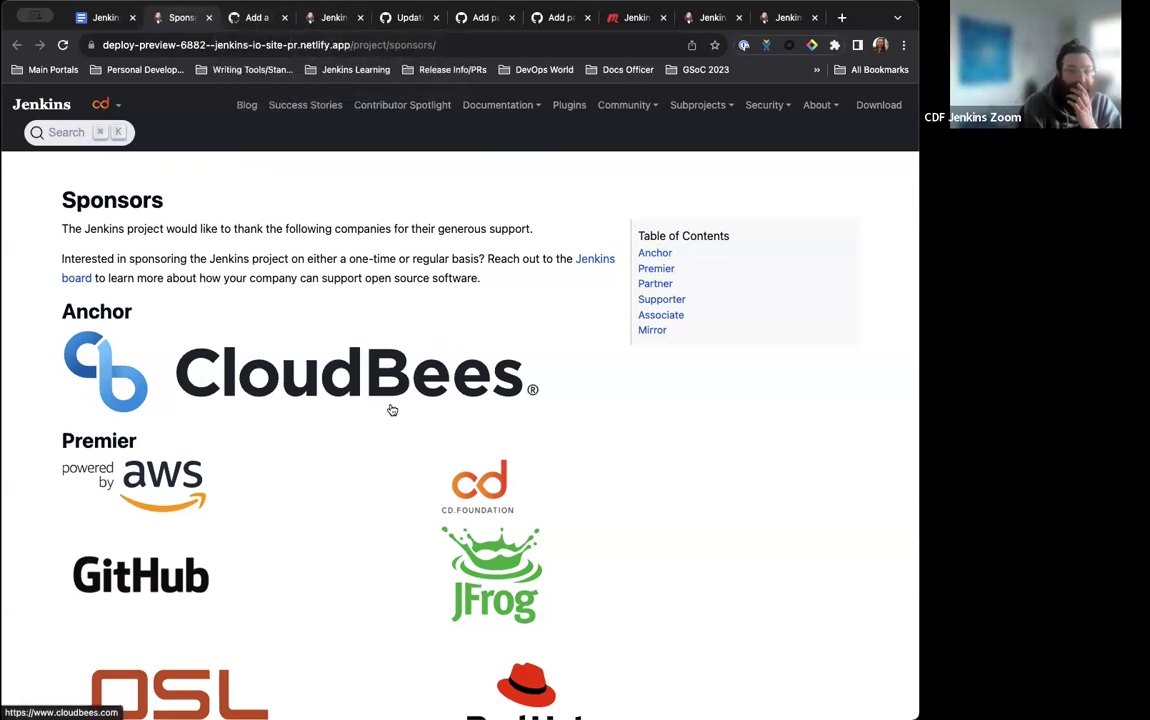
scroll(392, 410, "down", 3)
scroll(390, 408, "up", 4)
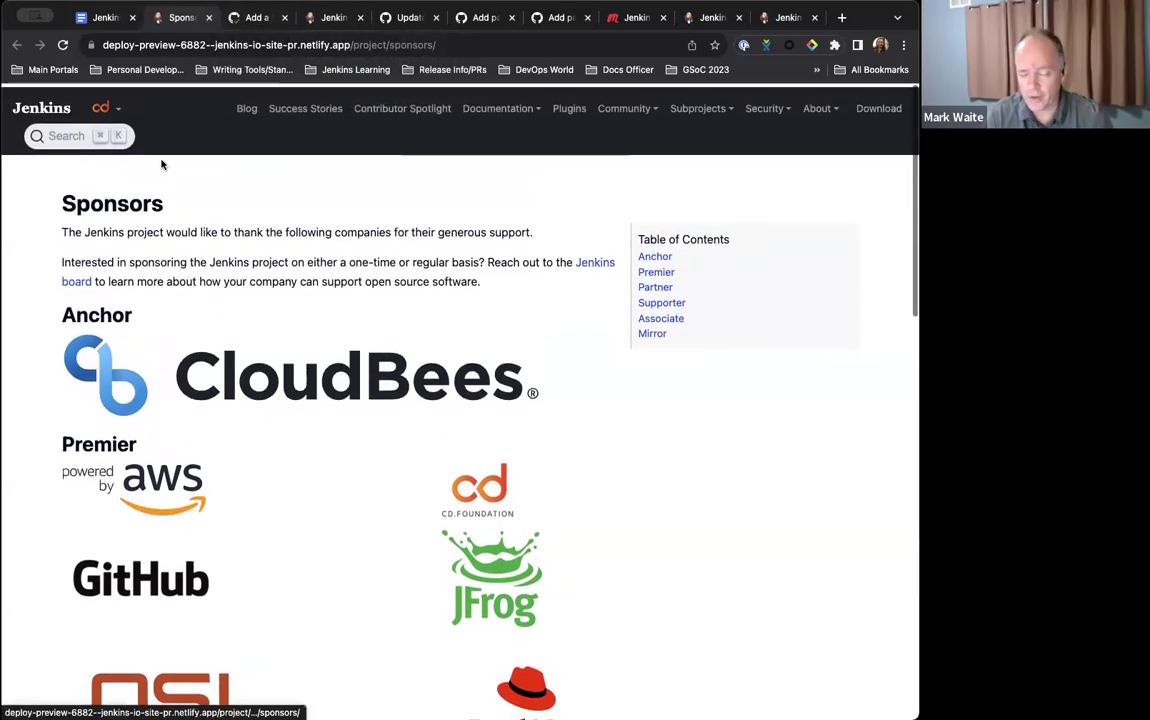
Go back from the Sponsors page pull request to the sponsor attributions issue and show its original description
left_click(247, 18)
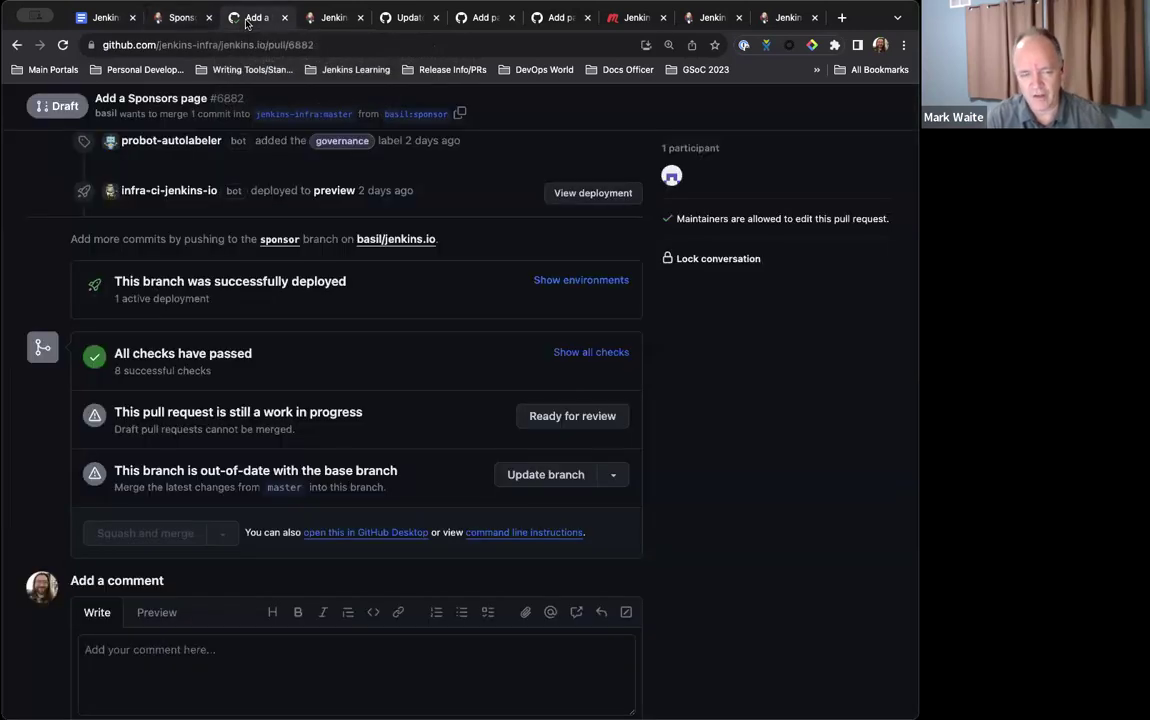
scroll(225, 335, "up", 5)
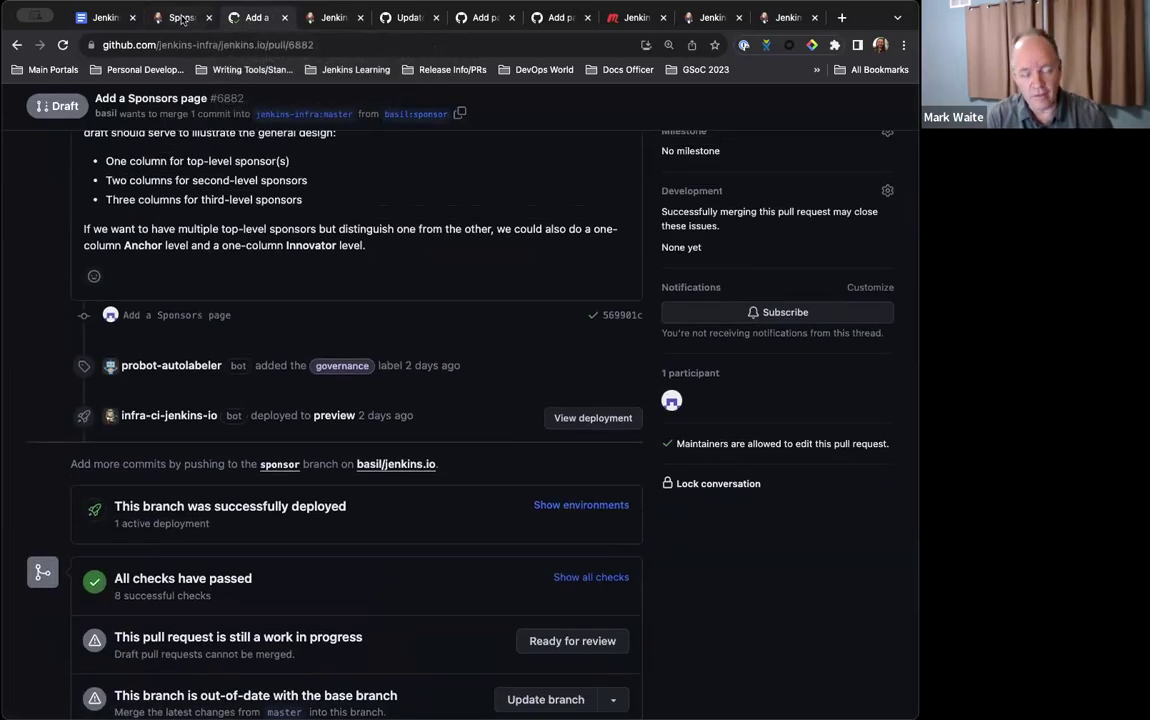
left_click(16, 45)
scroll(180, 262, "up", 3)
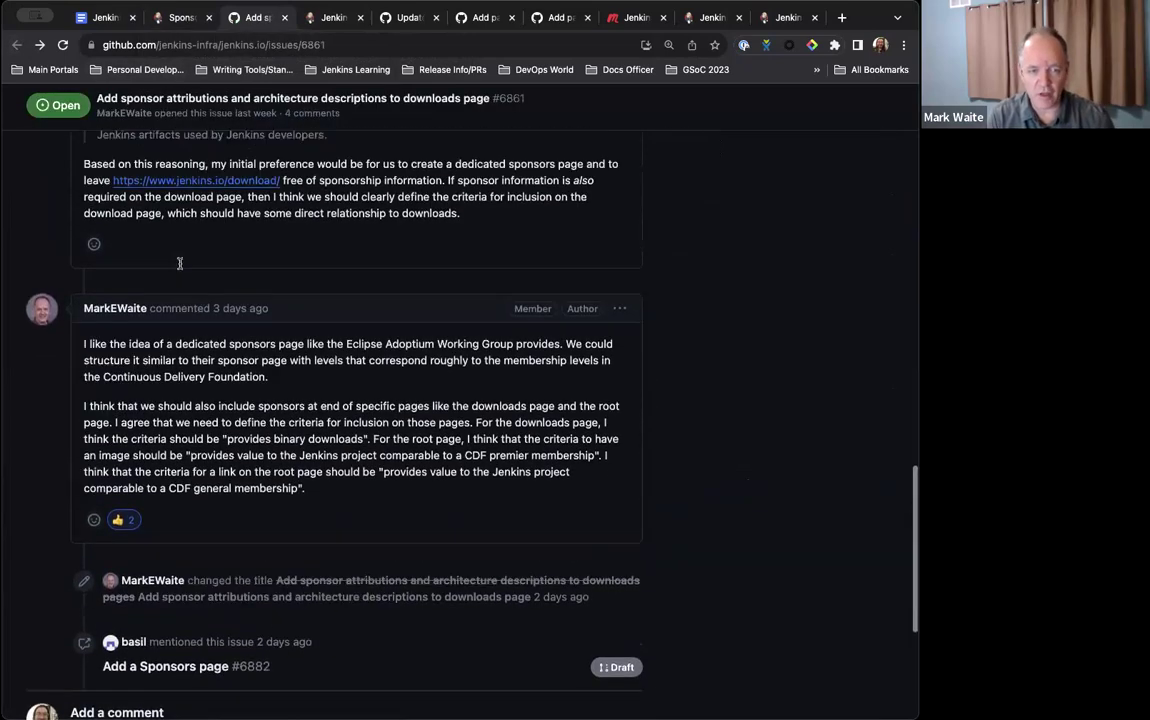
scroll(180, 263, "up", 10)
scroll(180, 263, "down", 1)
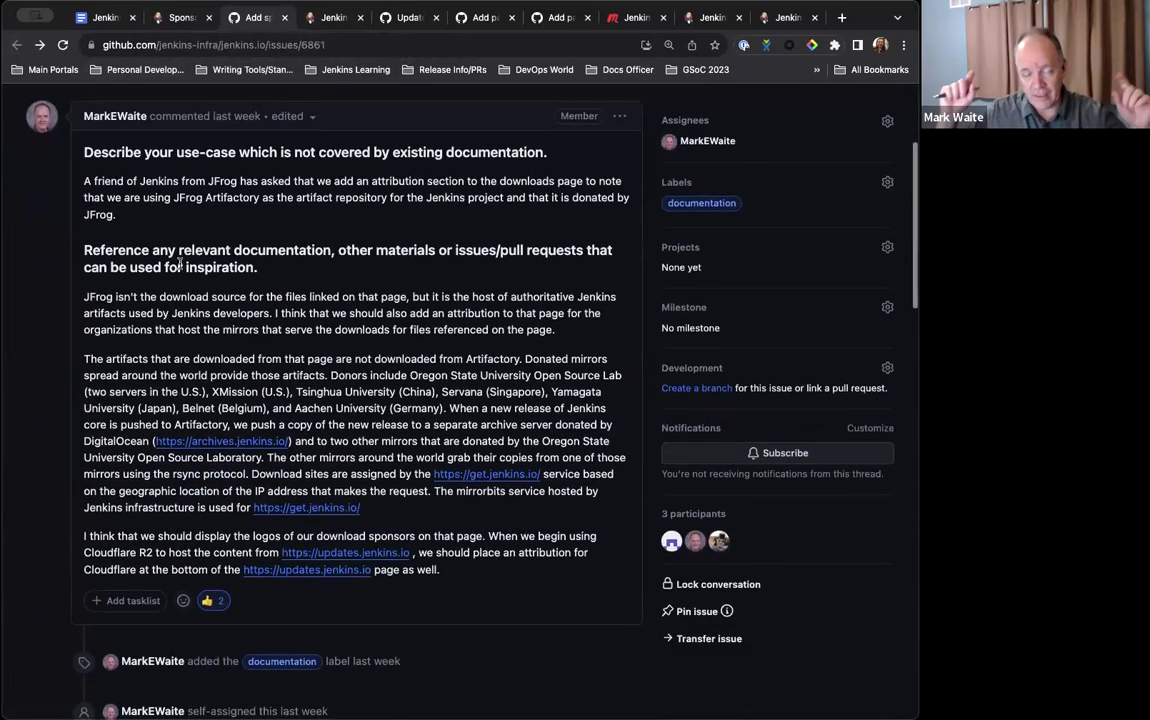
Enlarge the issue page to 125% and read its description of JFrog's role, the donated mirrors and the download sponsor logos
key("super+equal")
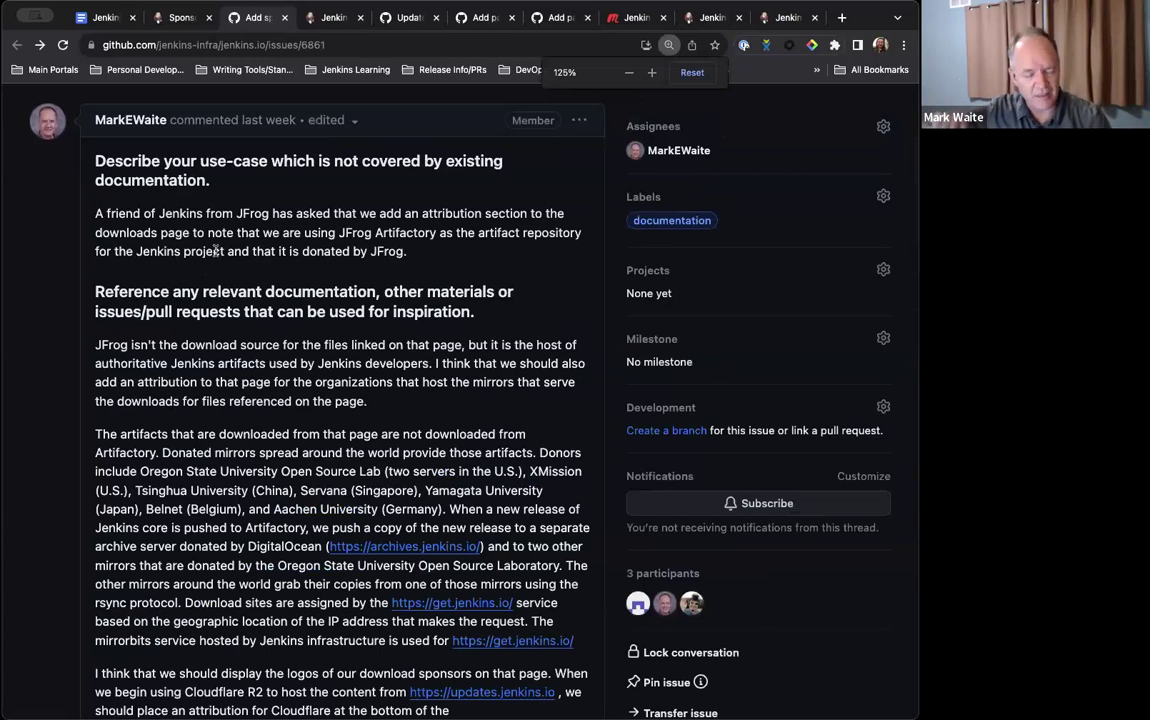
scroll(150, 300, "down", 1)
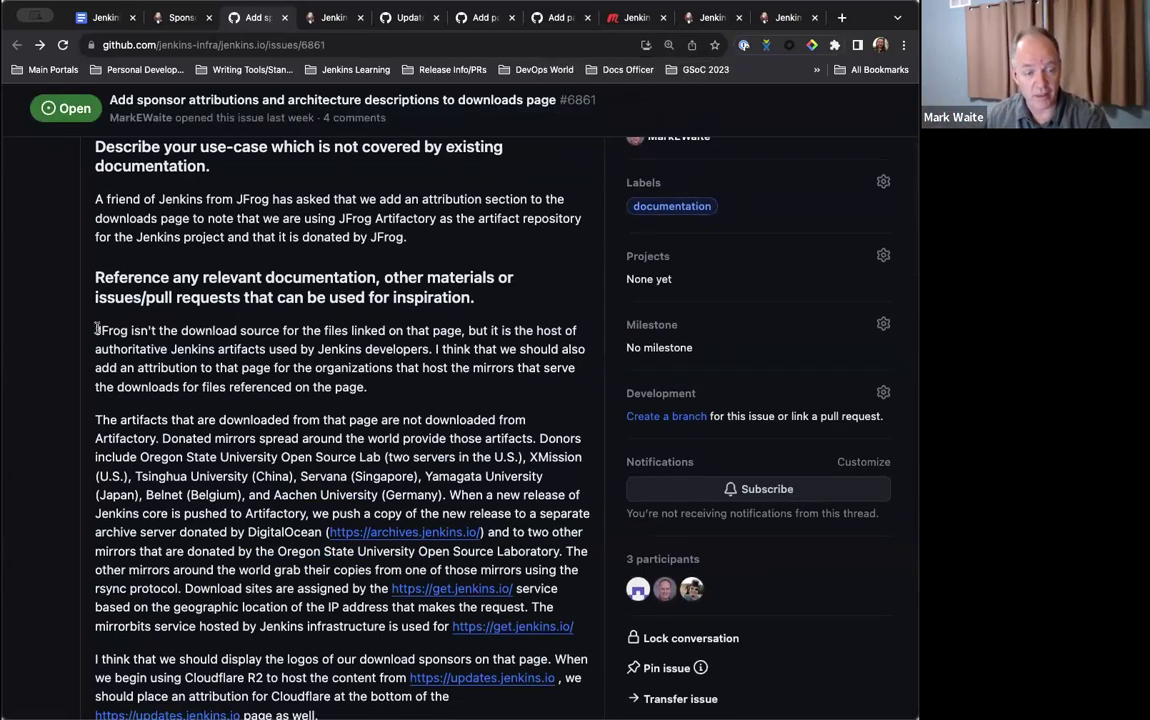
scroll(118, 395, "down", 1)
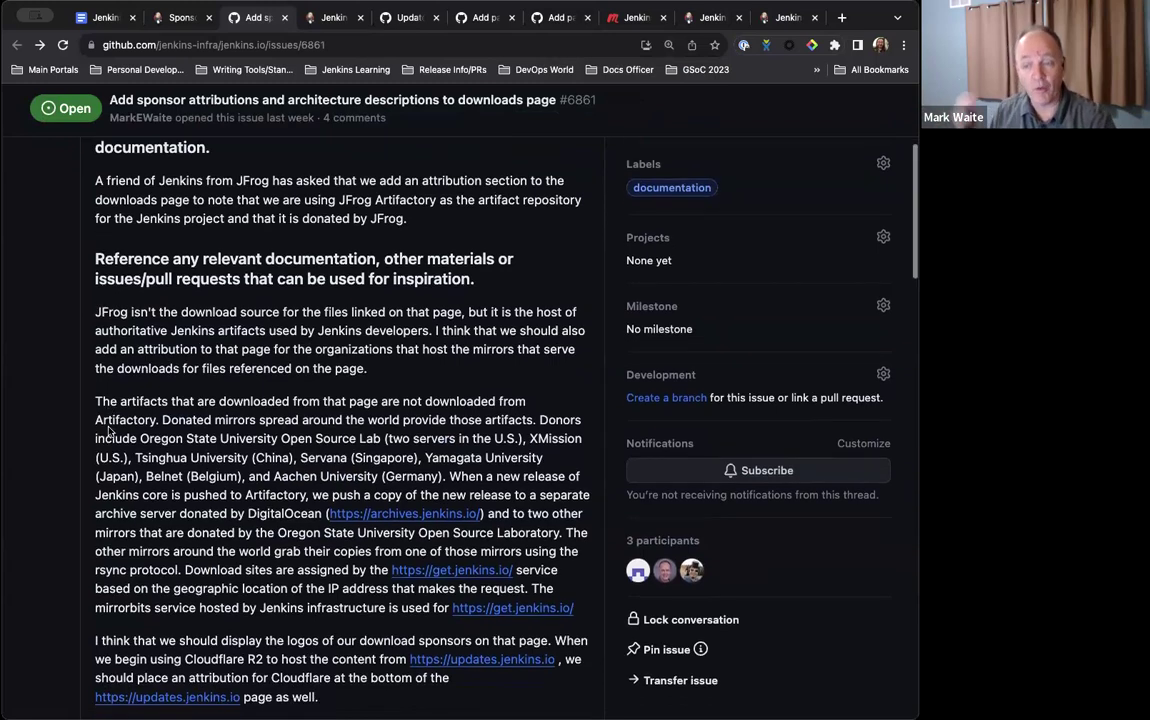
scroll(118, 395, "down", 1)
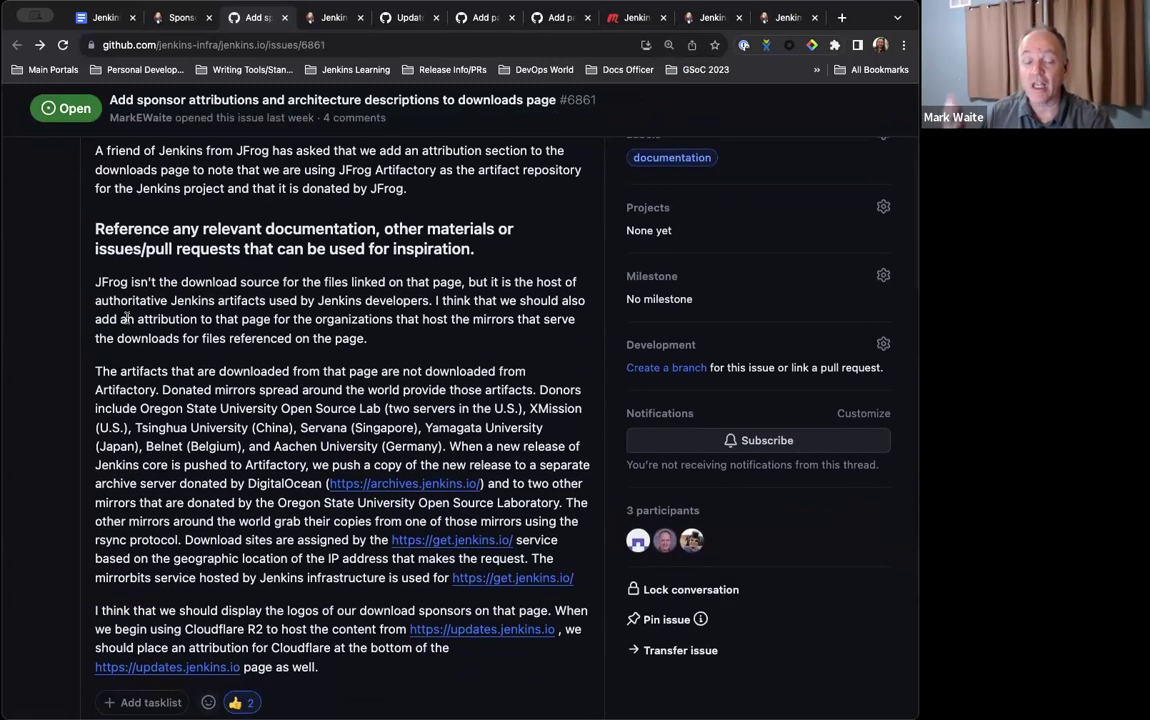
scroll(126, 316, "down", 2)
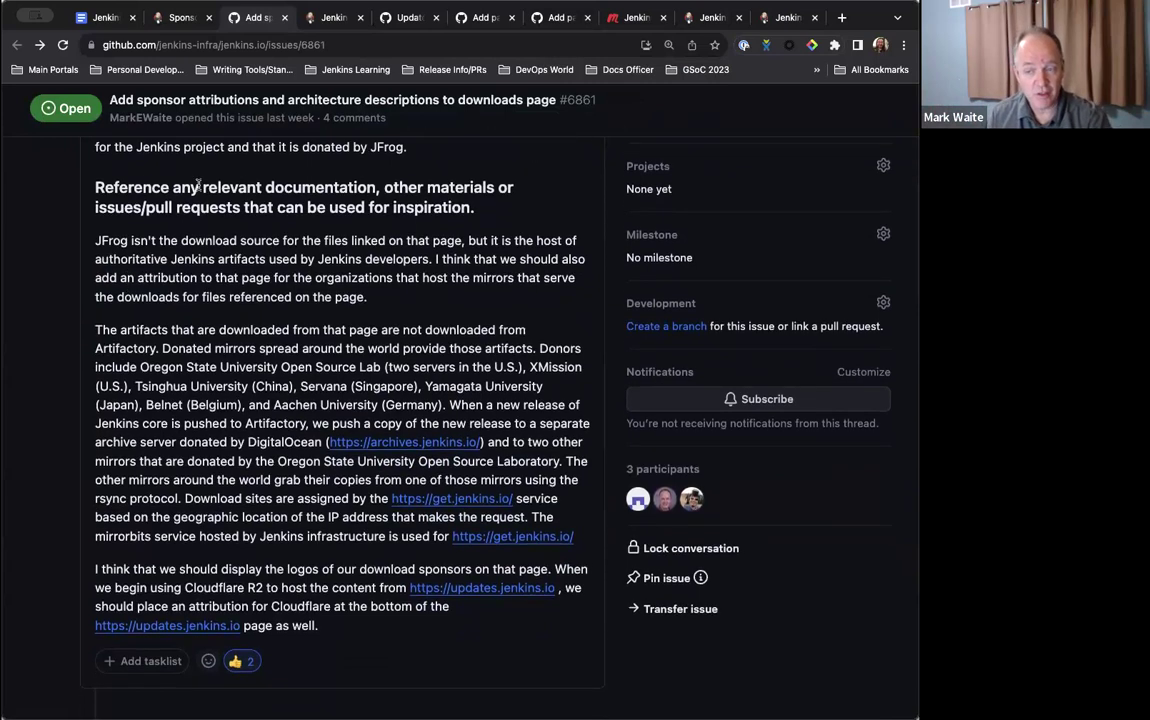
scroll(198, 185, "down", 1)
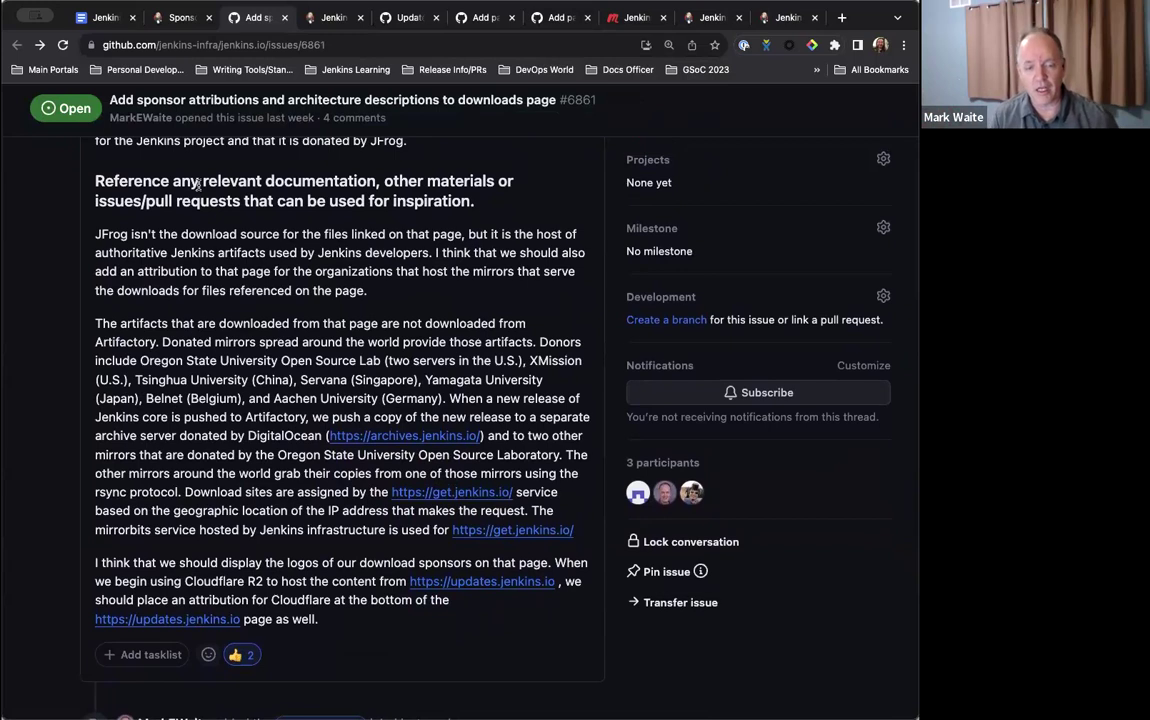
scroll(198, 185, "down", 1)
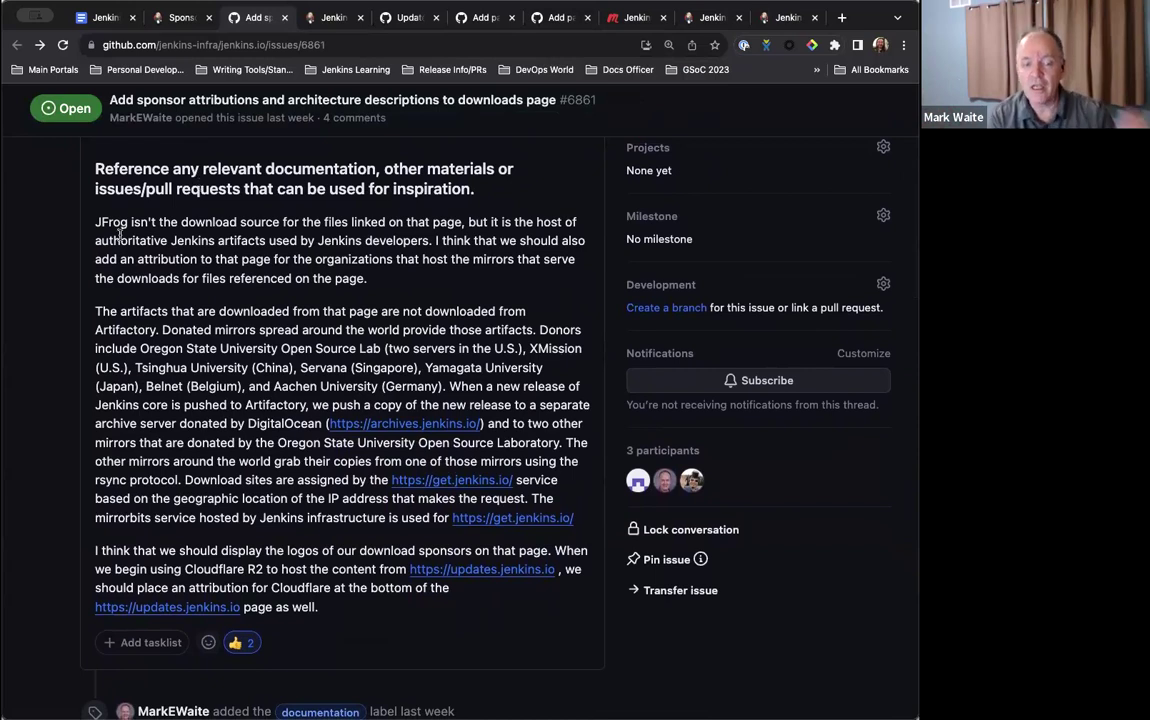
scroll(216, 337, "down", 3)
scroll(300, 315, "up", 2)
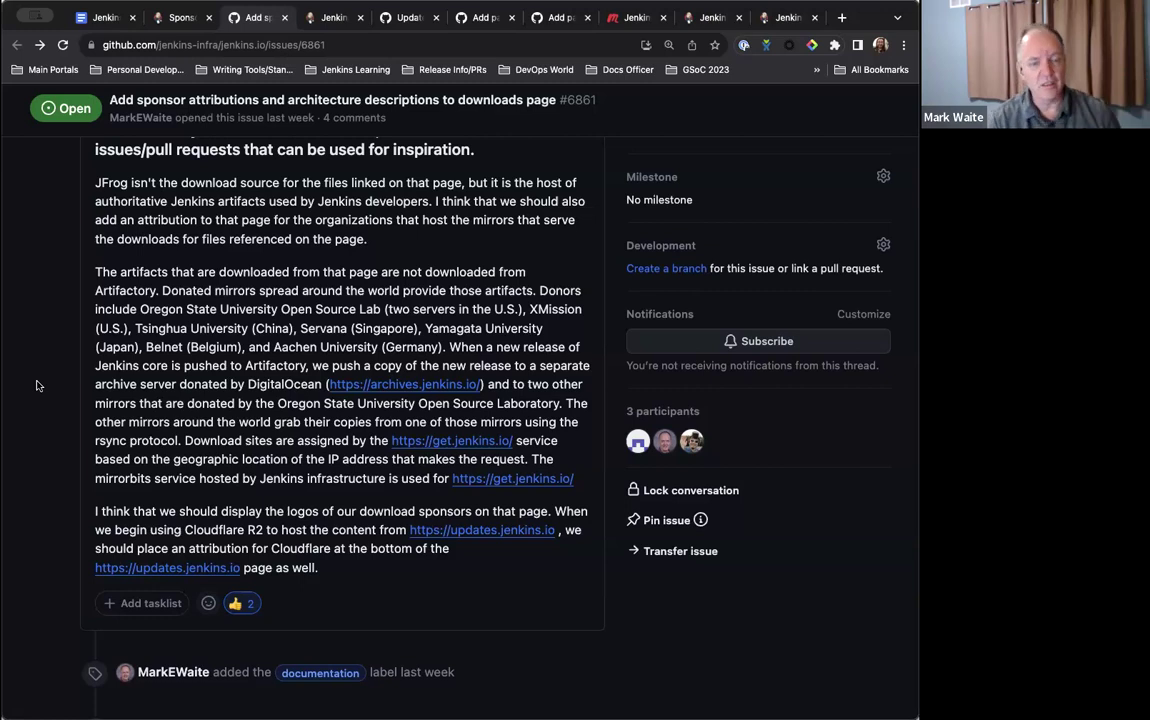
Read the rest of the sponsor attributions issue, through the inclusion criteria comment and the linked "Add a Sponsors page" pull request
scroll(37, 386, "down", 10)
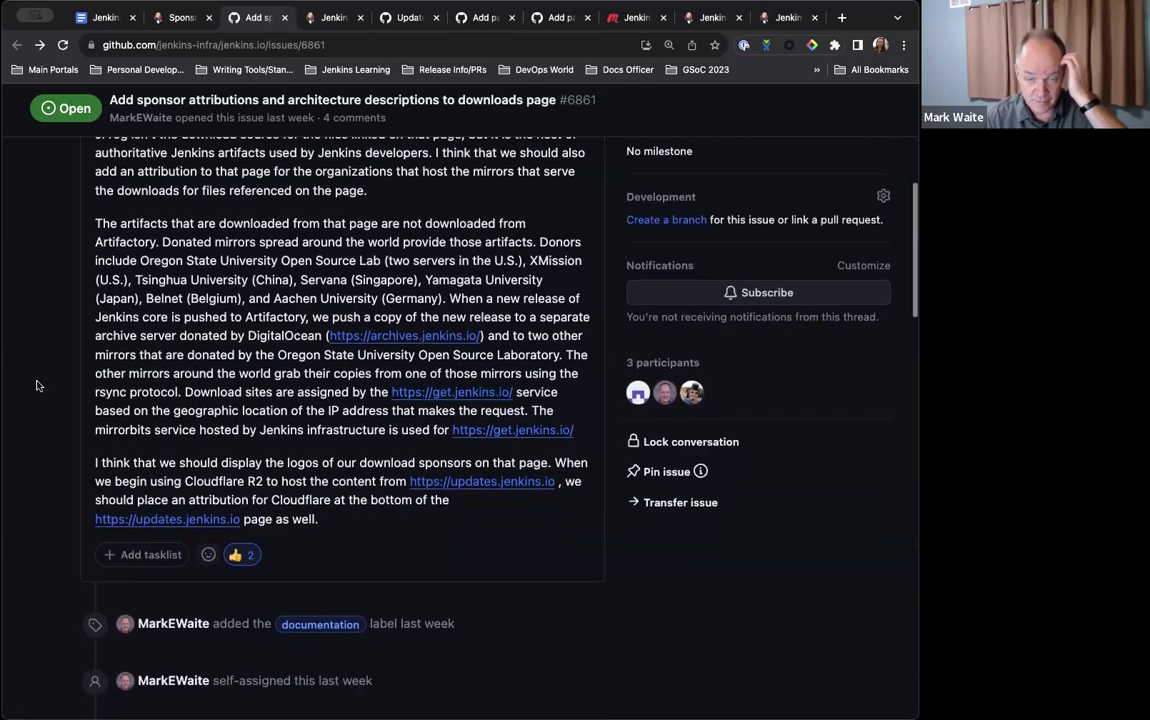
scroll(216, 462, "down", 11)
scroll(216, 462, "down", 6)
scroll(216, 462, "down", 6)
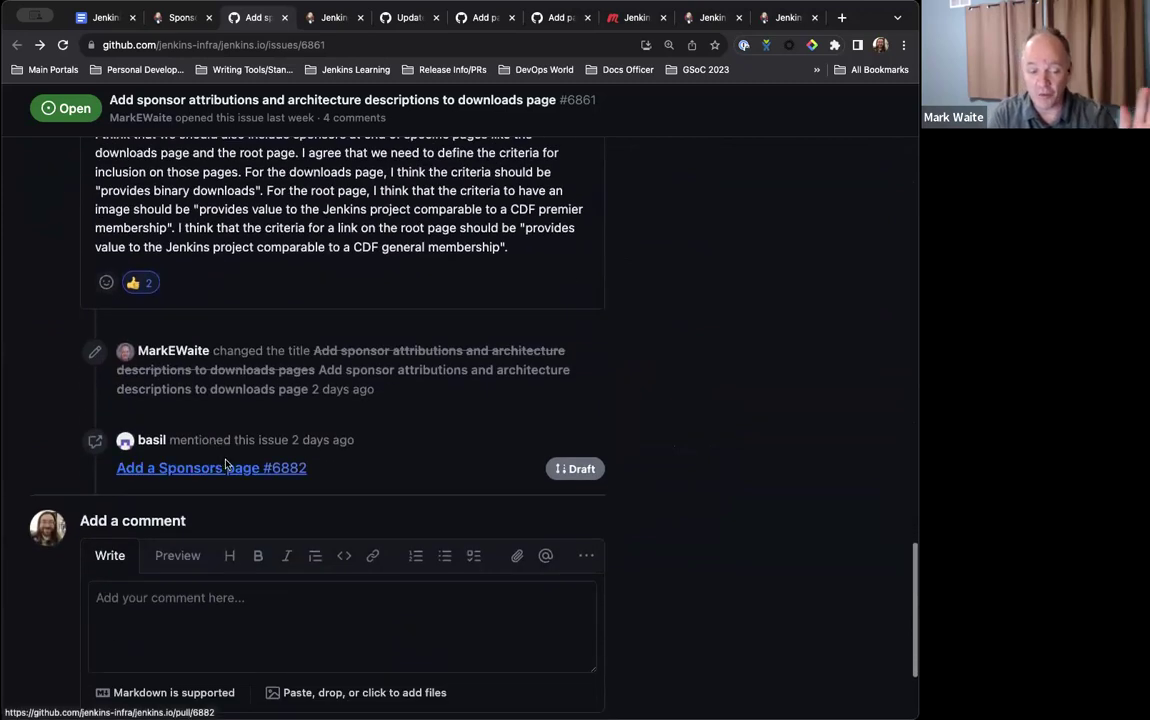
Switch to the Sponsors page preview and look over its Anchor, Premier and Partner levels
left_click(163, 20)
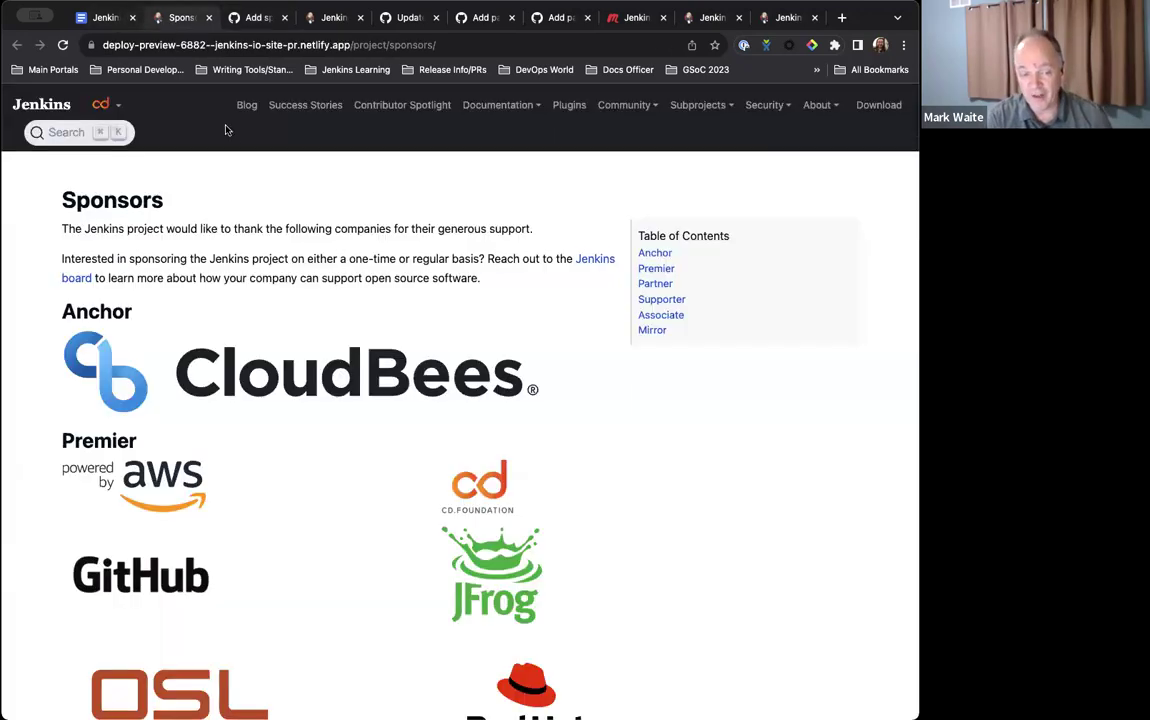
scroll(265, 232, "down", 5)
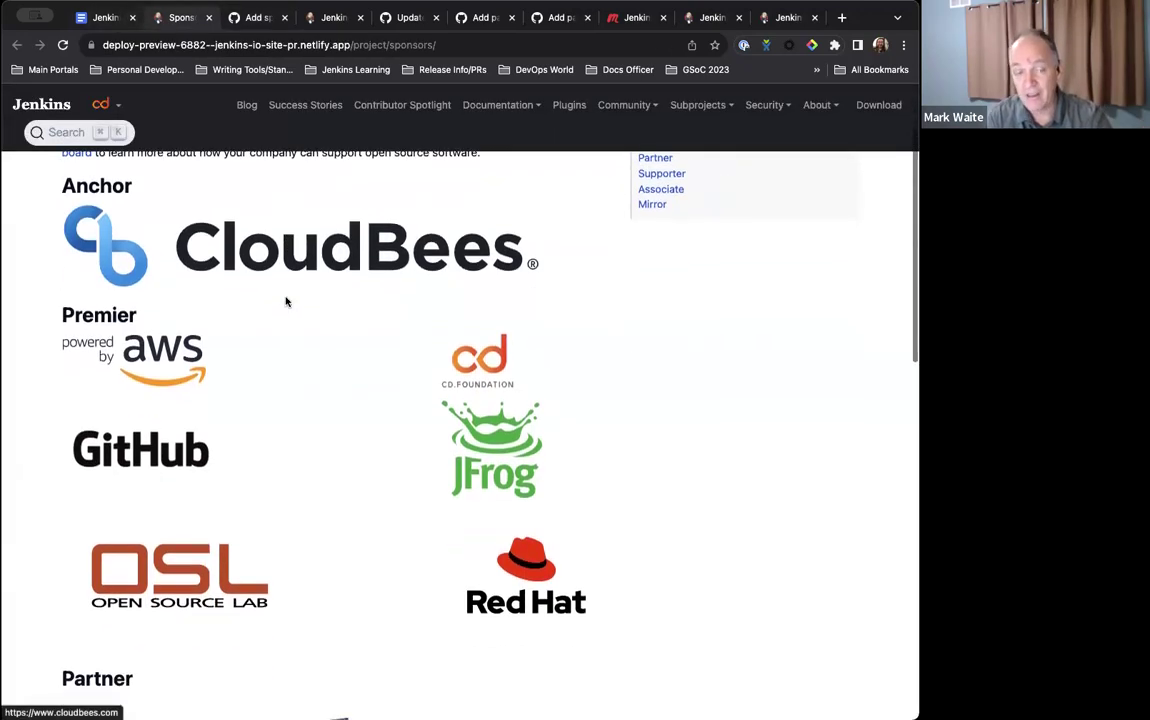
scroll(285, 301, "up", 5)
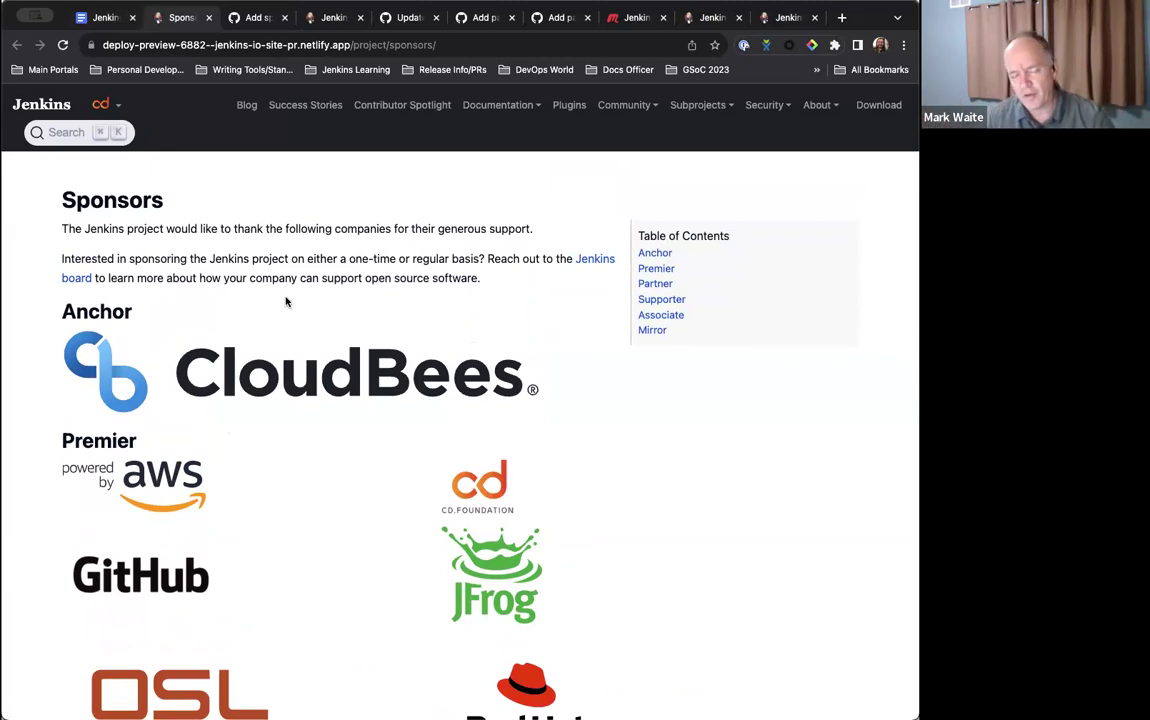
scroll(285, 301, "down", 4)
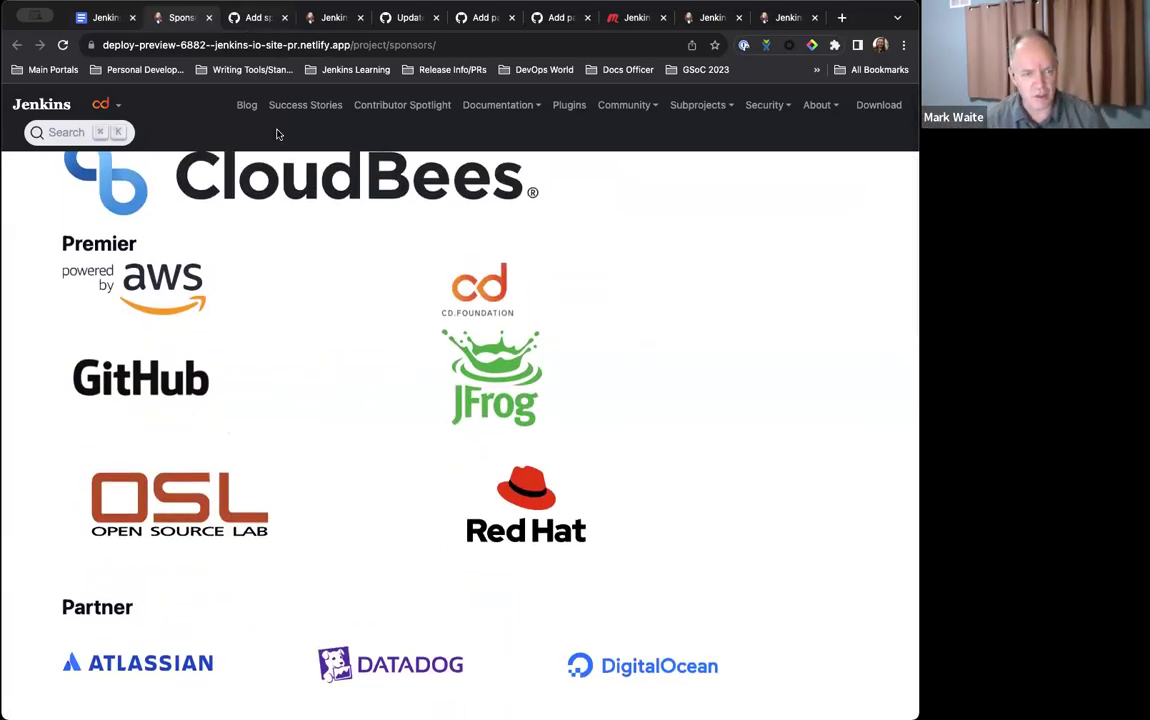
scroll(278, 134, "up", 4)
left_click(272, 45)
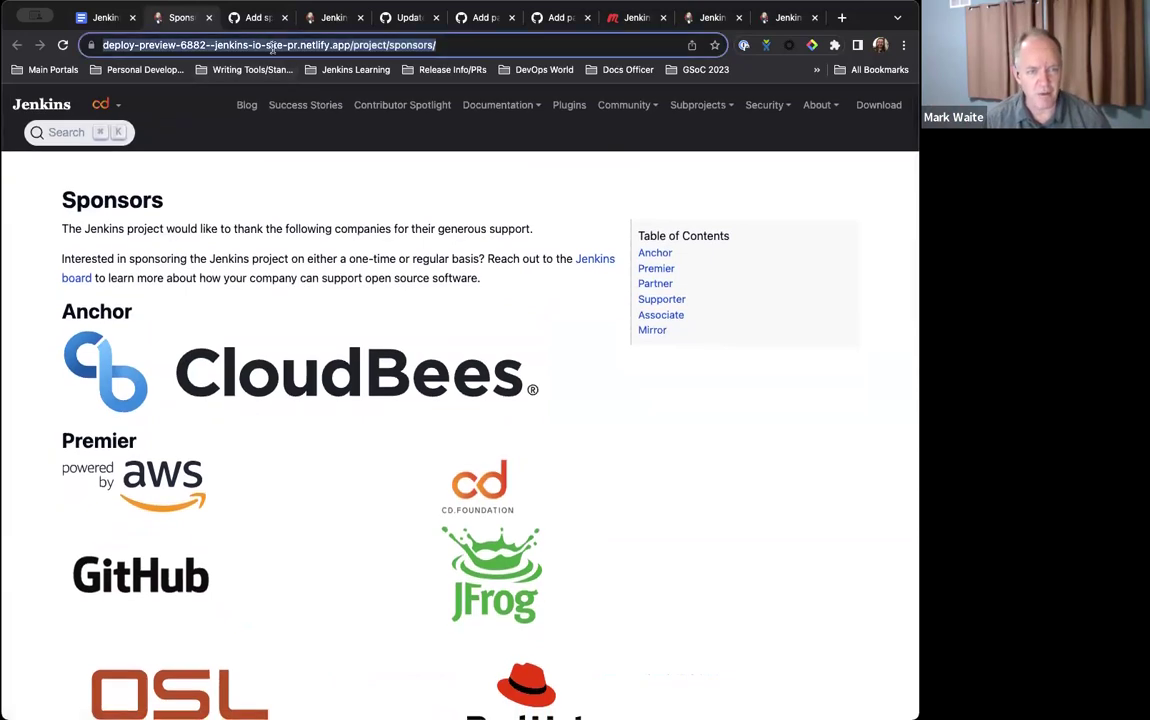
type("j")
key("Escape")
Go from the contributor summit blog post to the jenkins.io home page and review its acknowledgements of supporting organizations
left_click(712, 17)
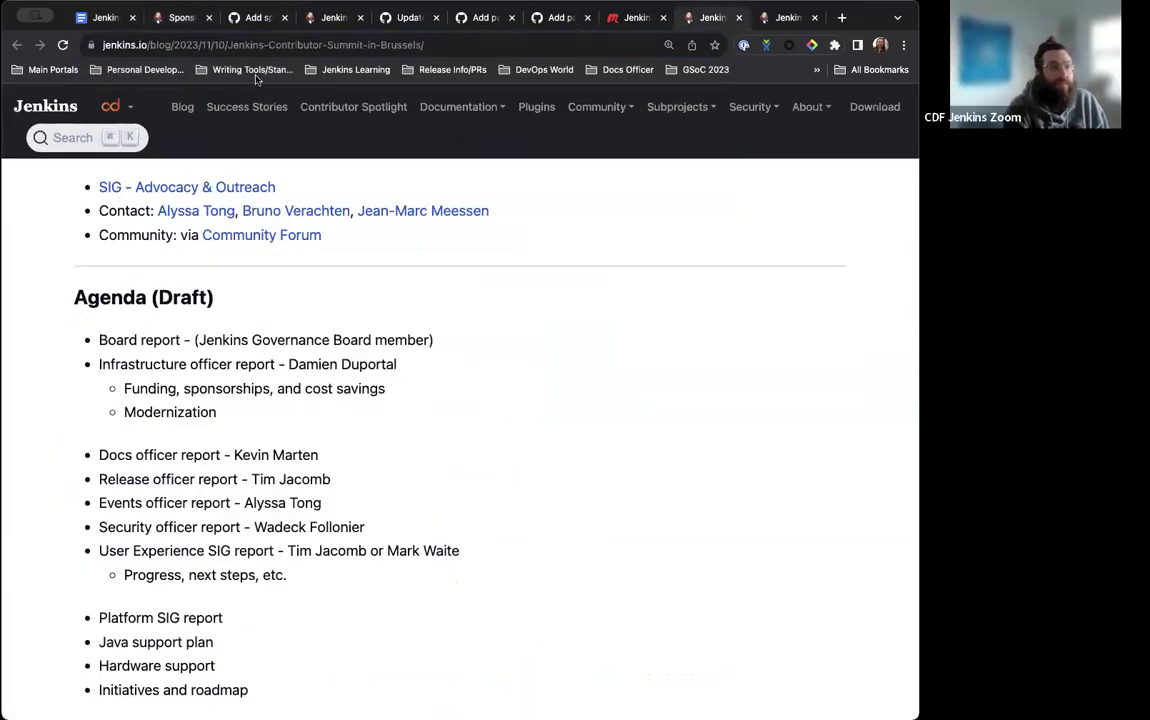
left_click(45, 106)
scroll(409, 408, "down", 5)
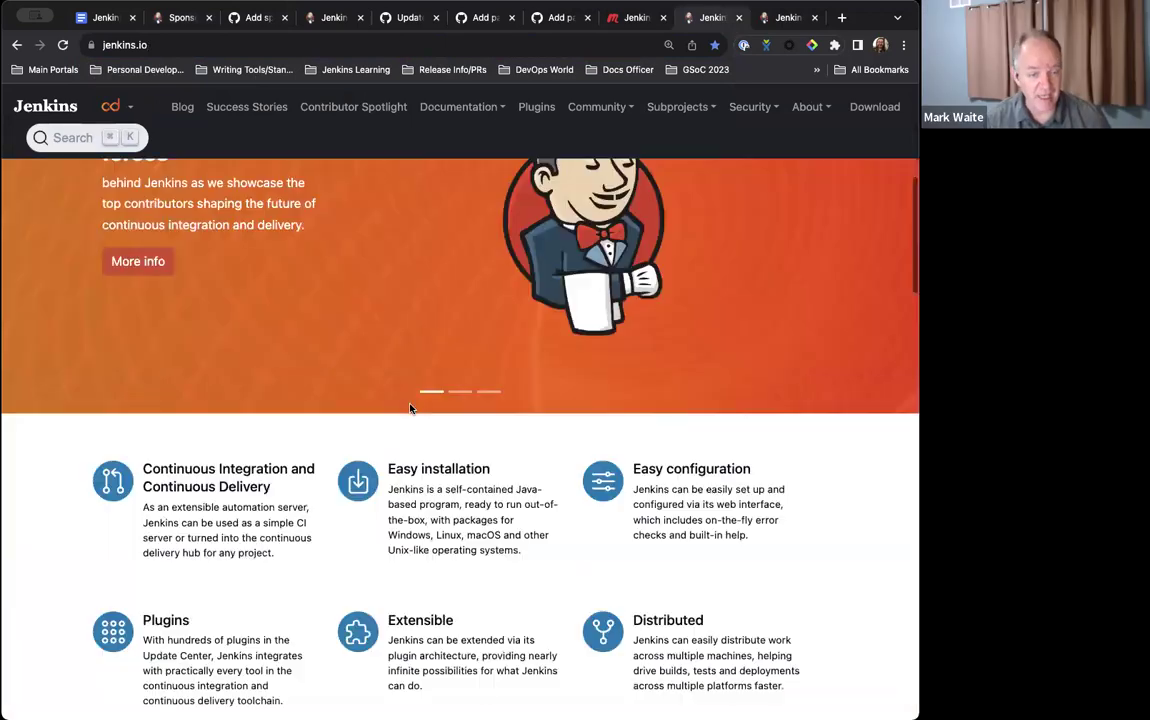
scroll(409, 408, "down", 15)
scroll(409, 408, "up", 3)
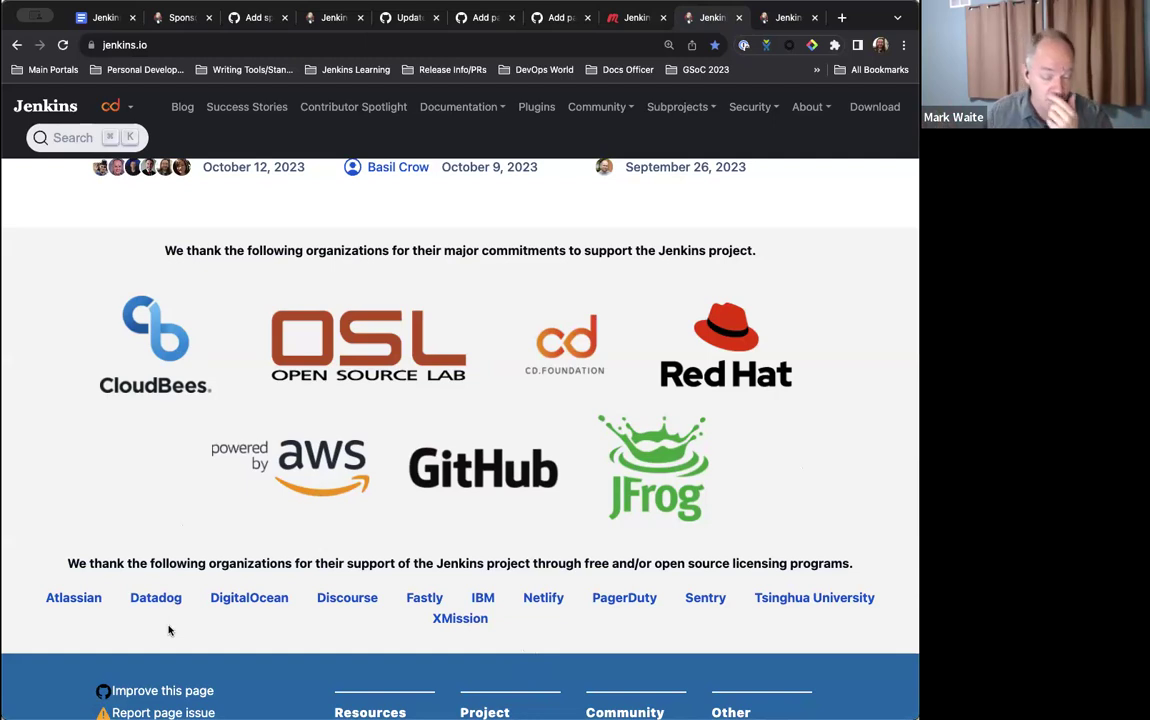
scroll(176, 627, "up", 1)
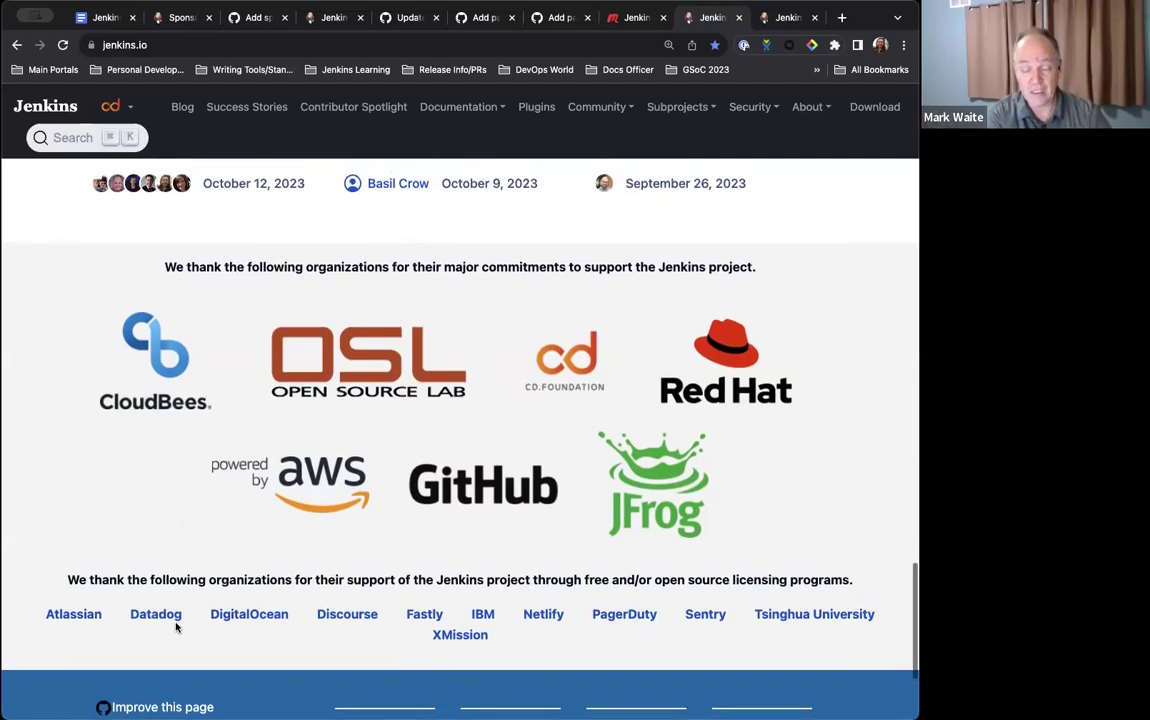
Check the Anchor and Premier sponsors on the preview page again and return to the sponsor attributions issue
left_click(152, 20)
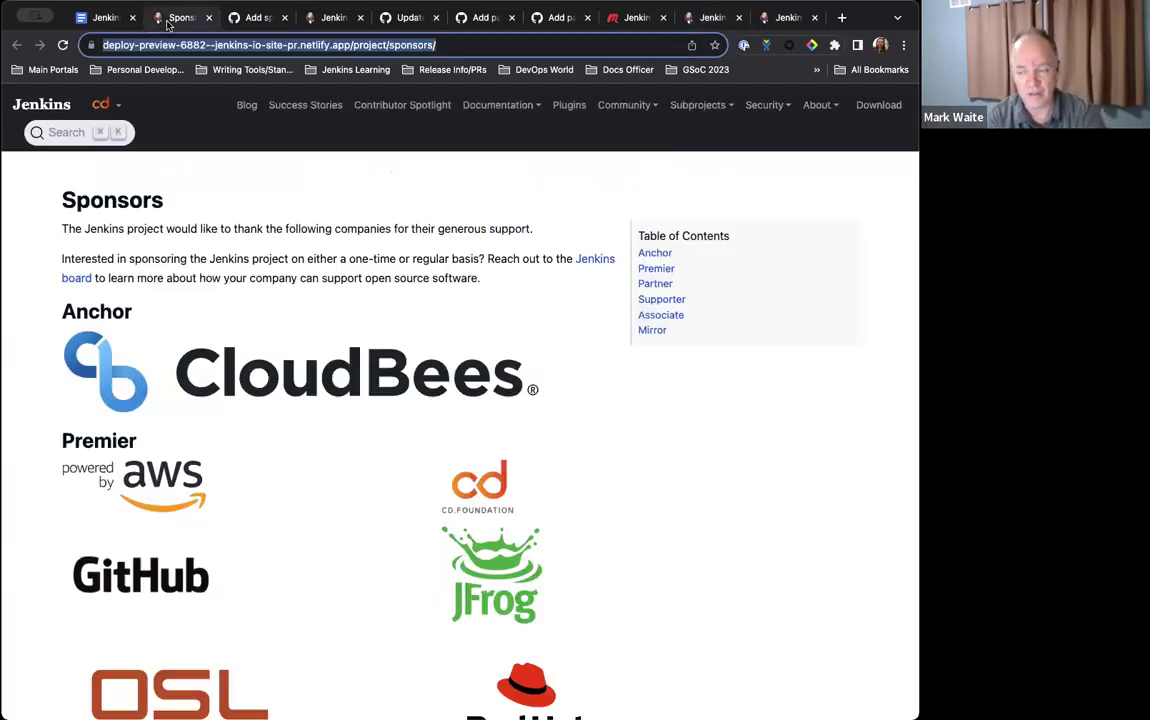
scroll(161, 466, "down", 5)
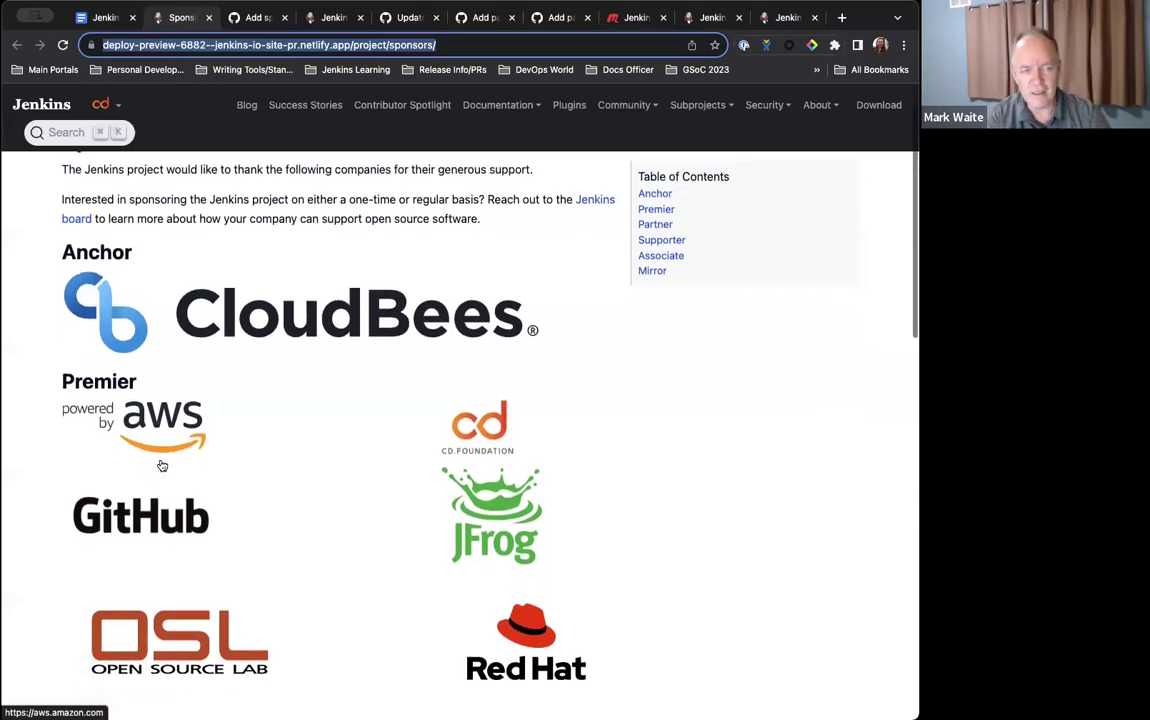
scroll(161, 466, "down", 1)
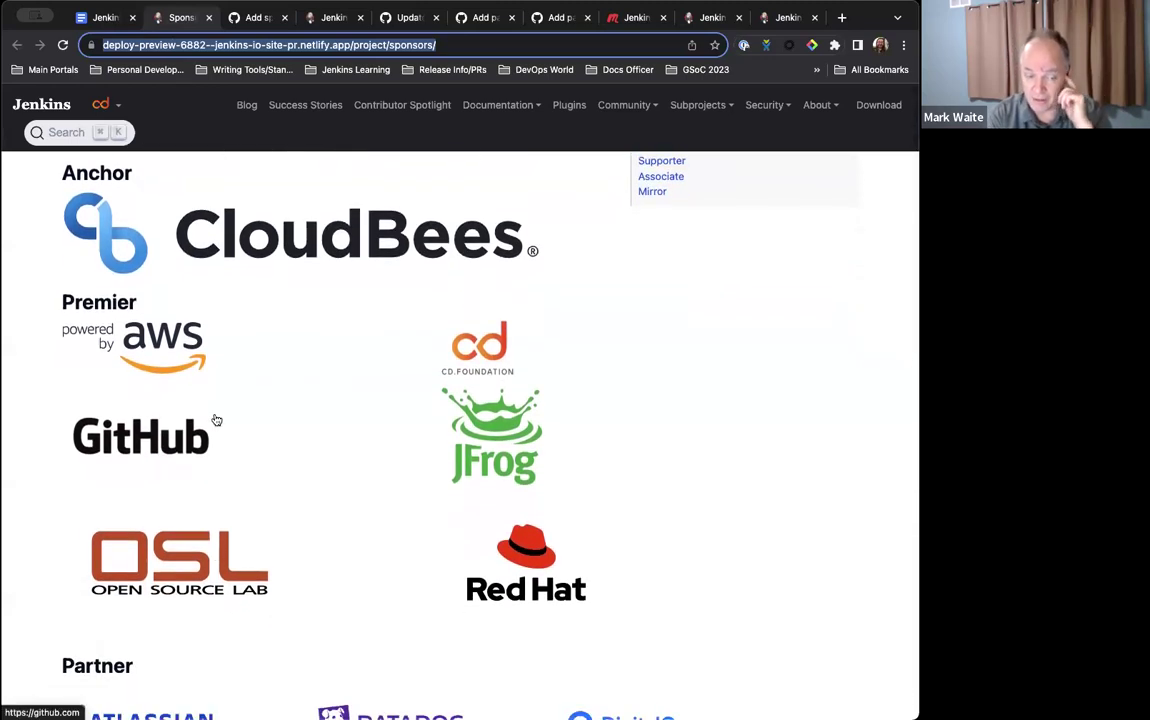
left_click(252, 17)
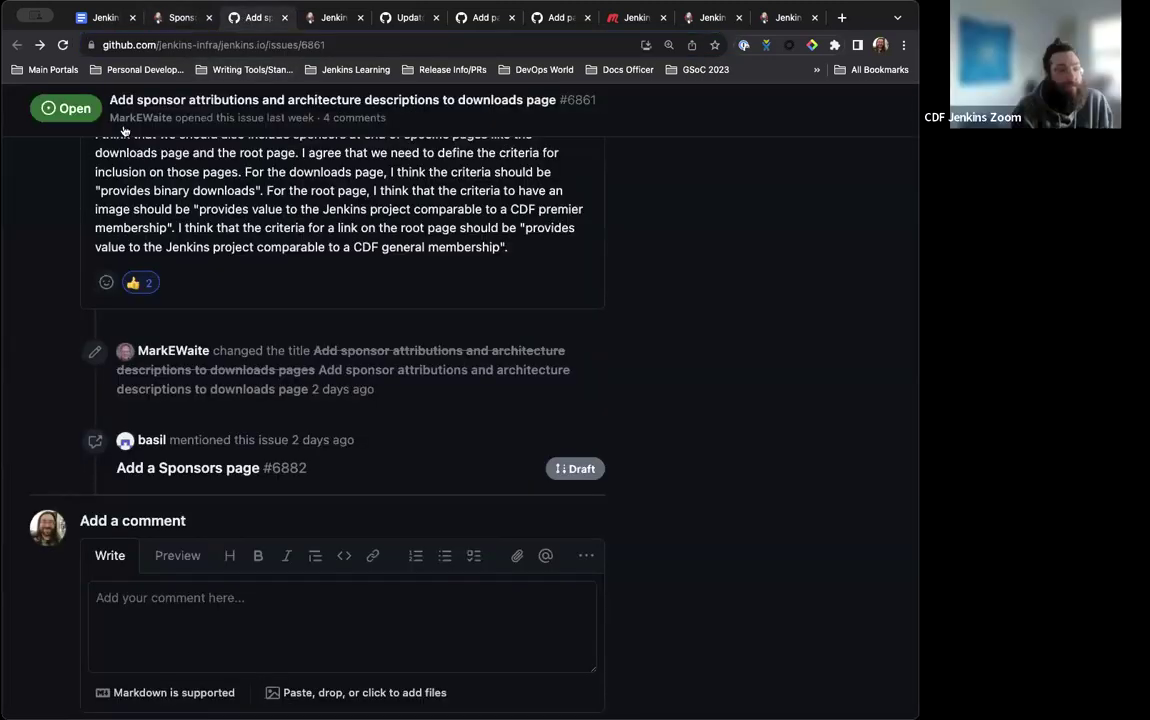
Return to the Jenkins Docs Office Hours notes and go through the suggested sponsor levels from Premier to Mirror
left_click(100, 17)
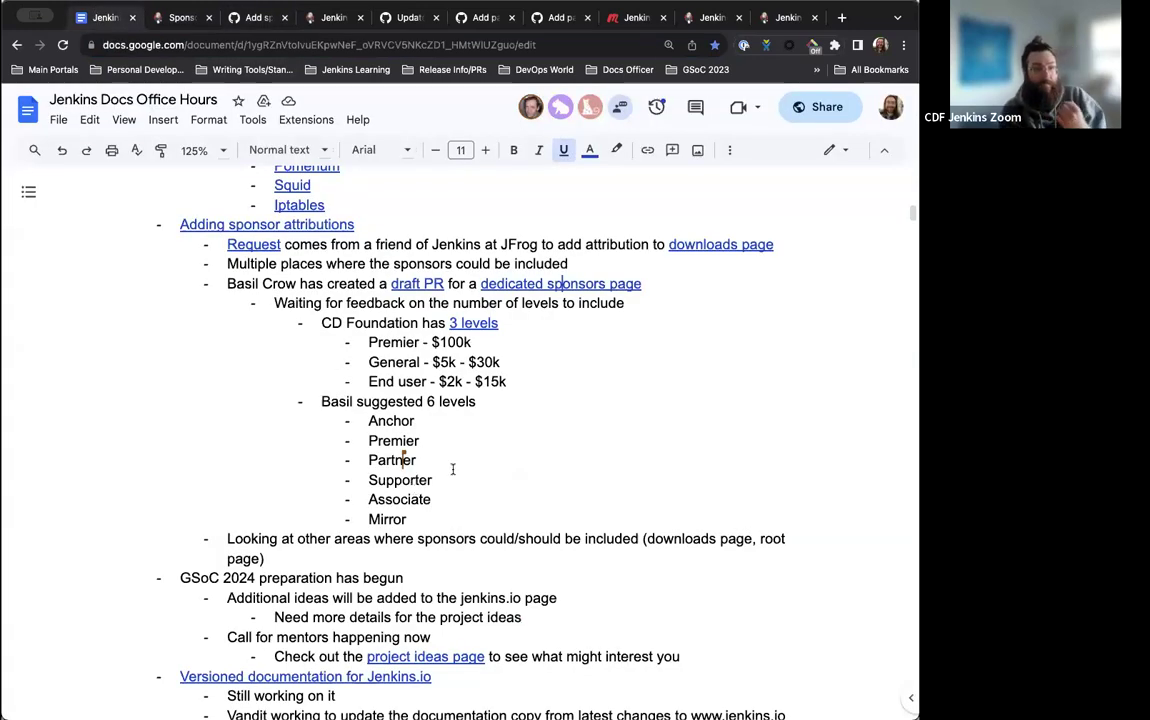
left_click(591, 419)
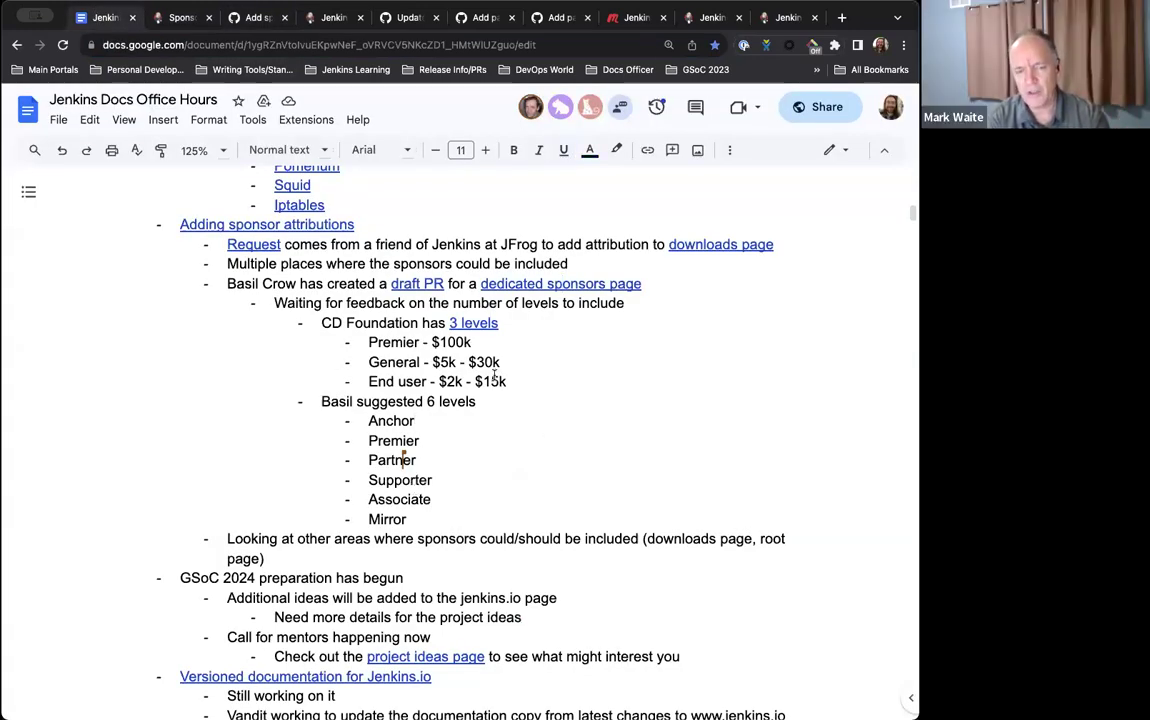
double_click(436, 442)
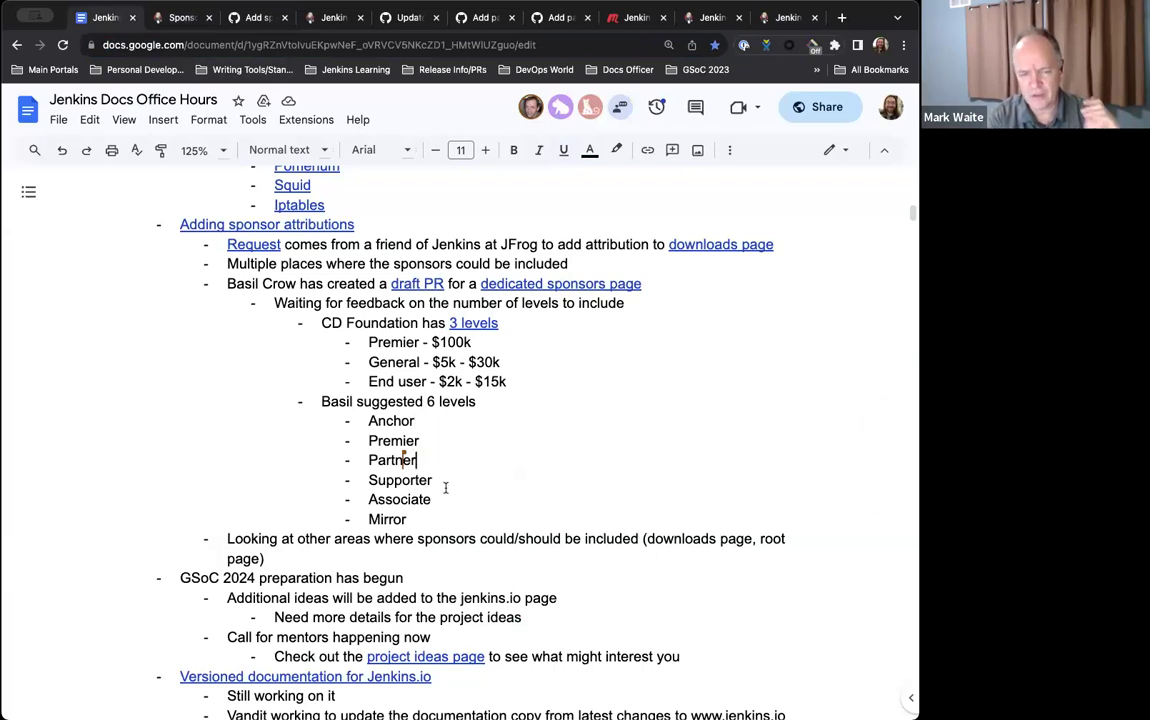
double_click(438, 482)
double_click(436, 499)
double_click(414, 518)
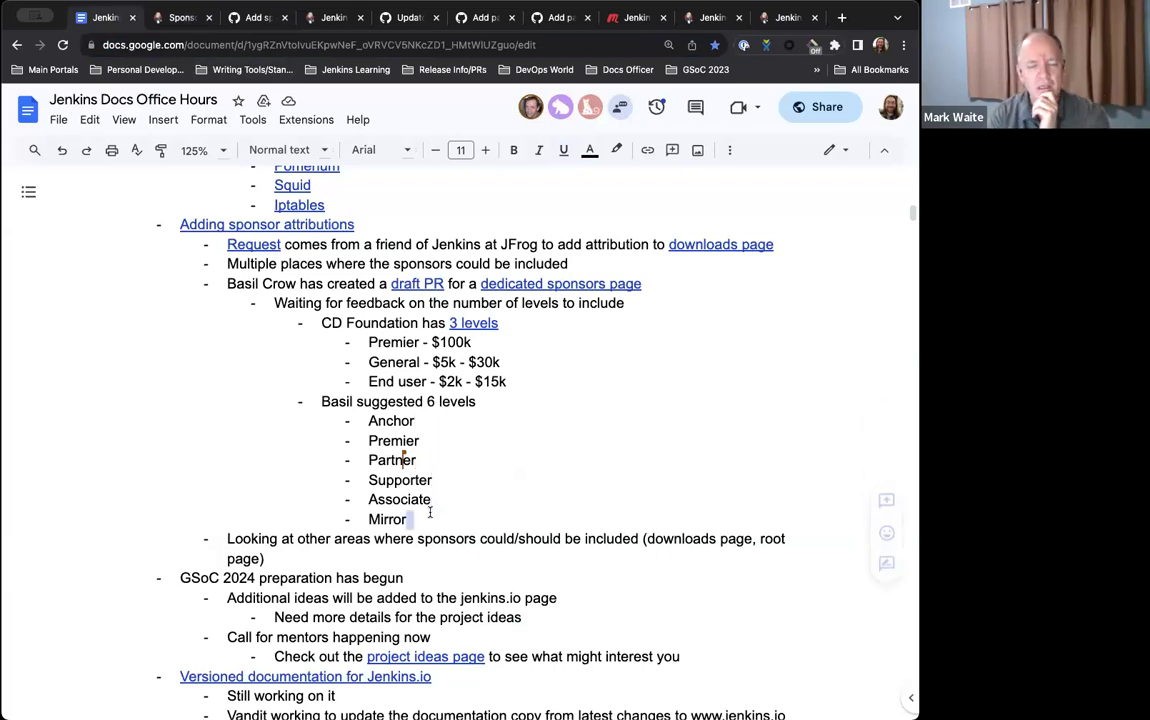
left_click(420, 517)
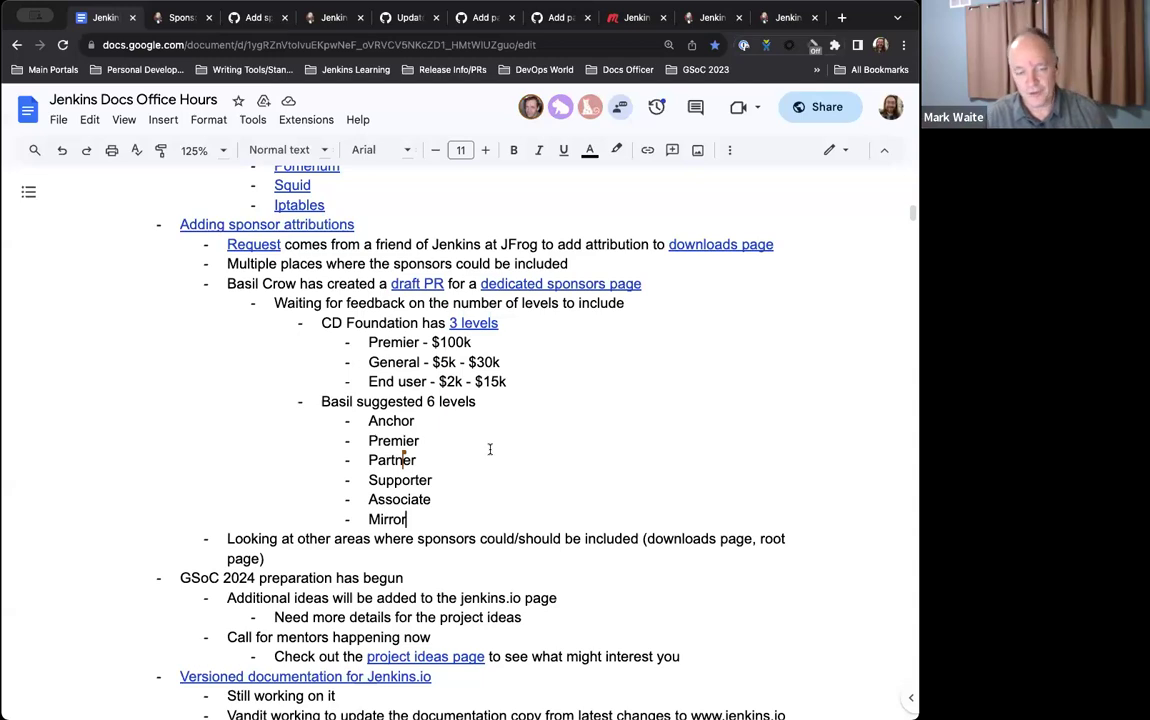
Review the sponsor attribution notes, covering the CD Foundation levels, the suggested levels and other areas for including sponsors
scroll(489, 449, "down", 1)
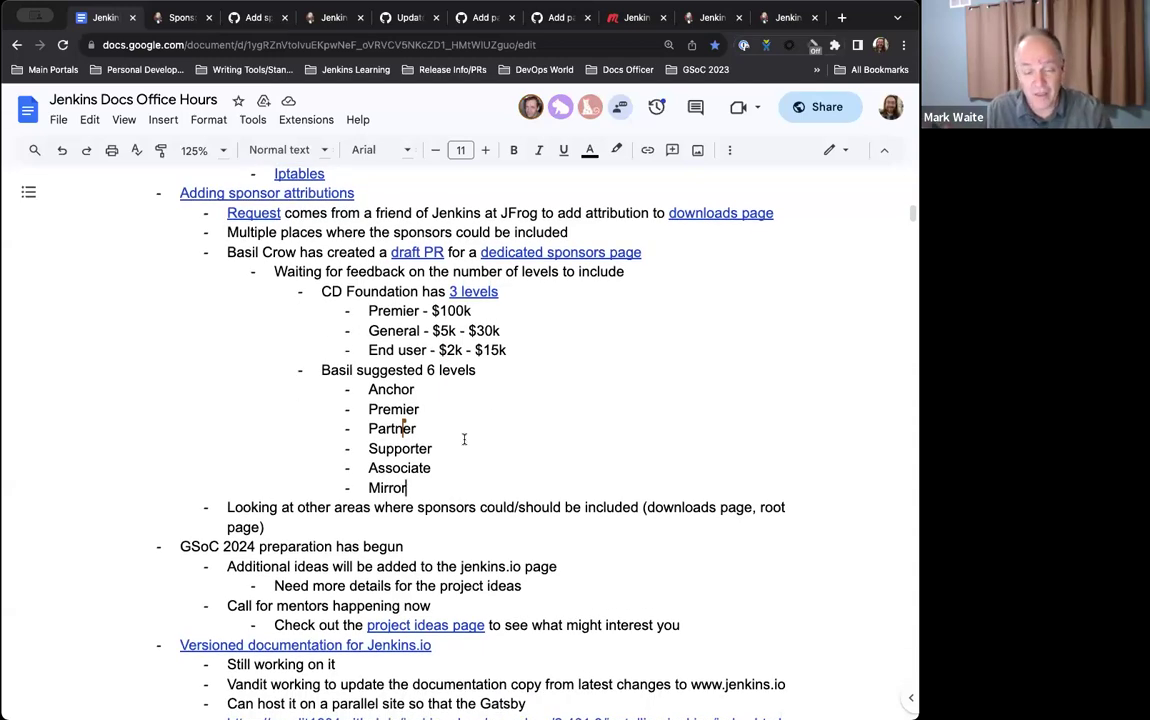
scroll(464, 439, "up", 1)
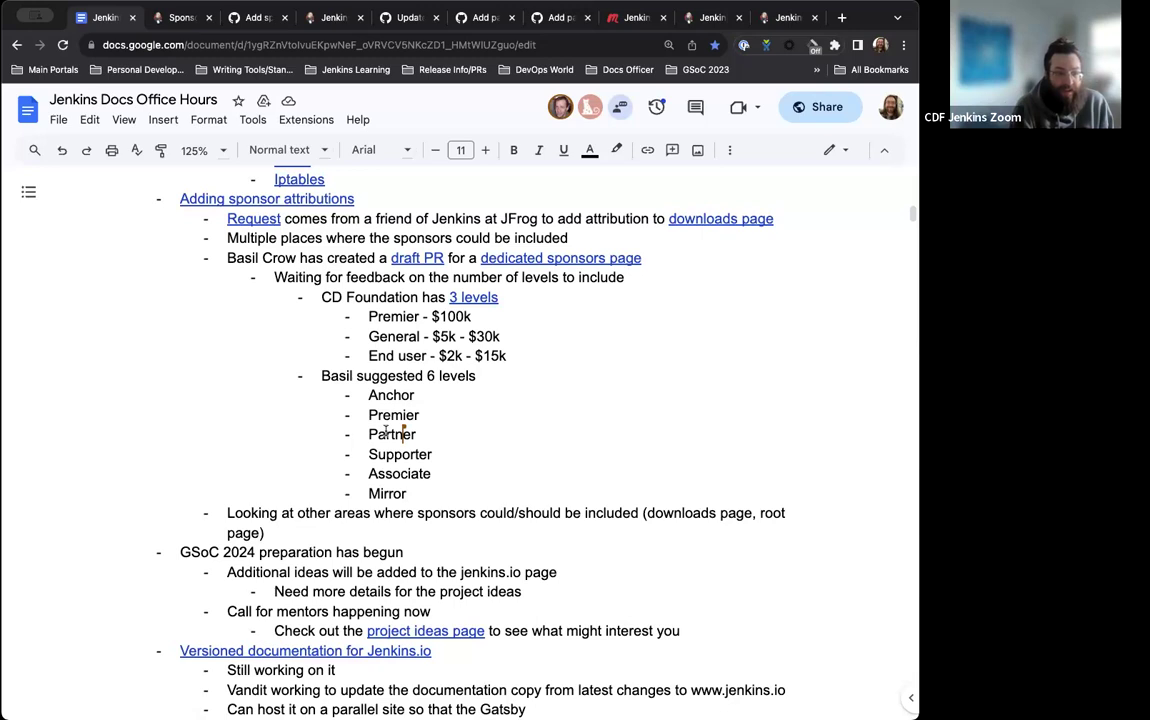
scroll(385, 431, "down", 1)
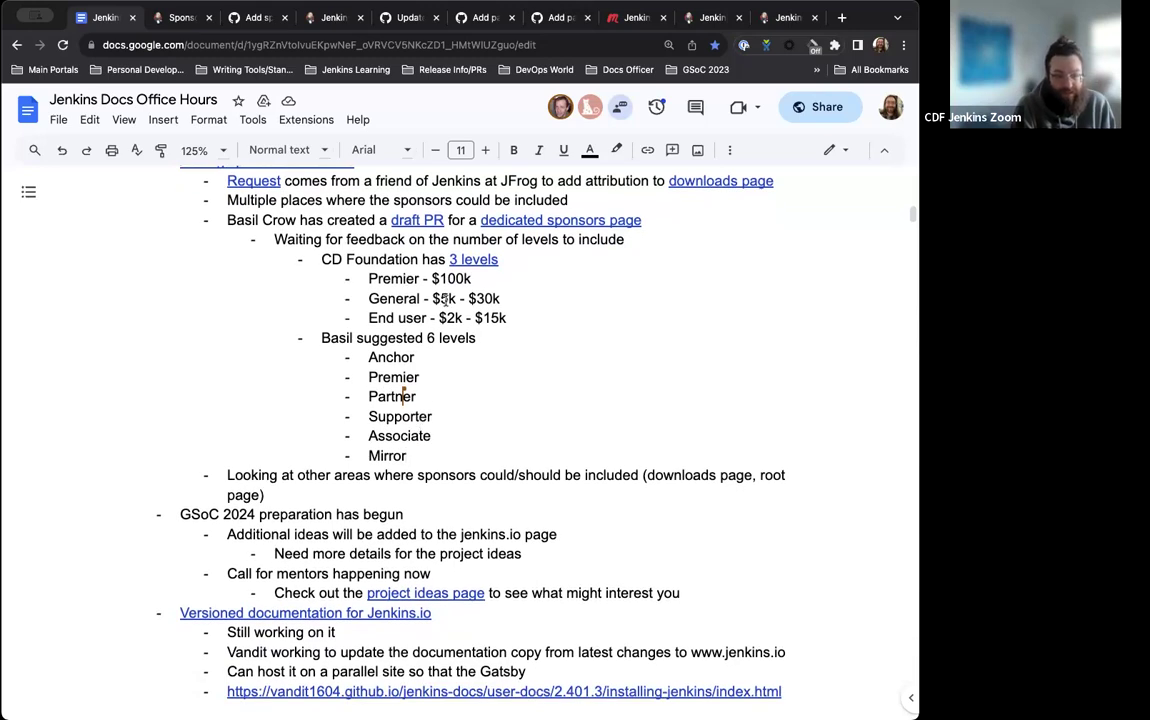
scroll(451, 394, "down", 1)
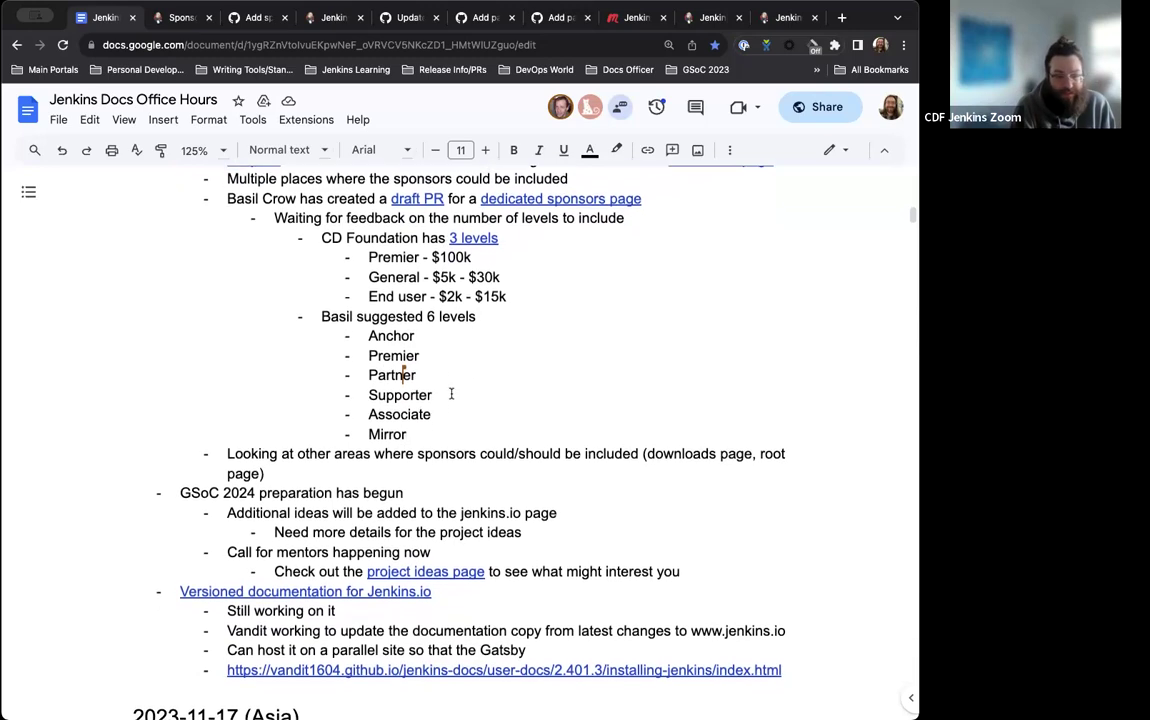
scroll(451, 394, "down", 1)
scroll(451, 394, "up", 1)
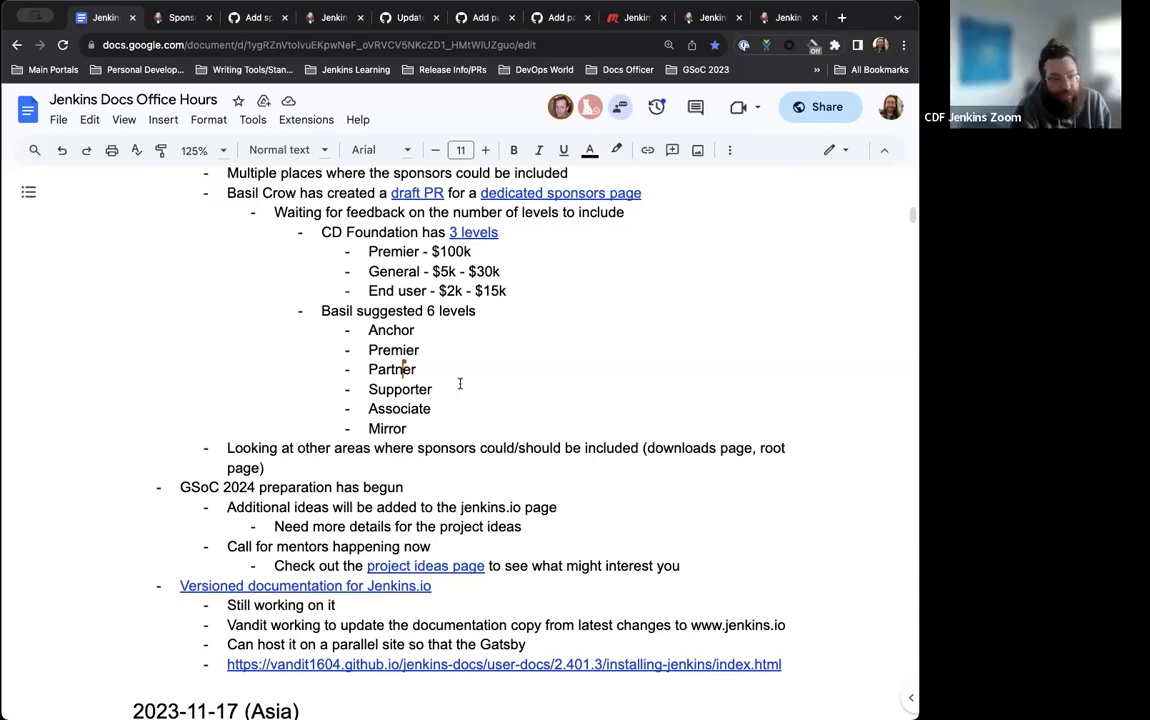
scroll(460, 383, "up", 2)
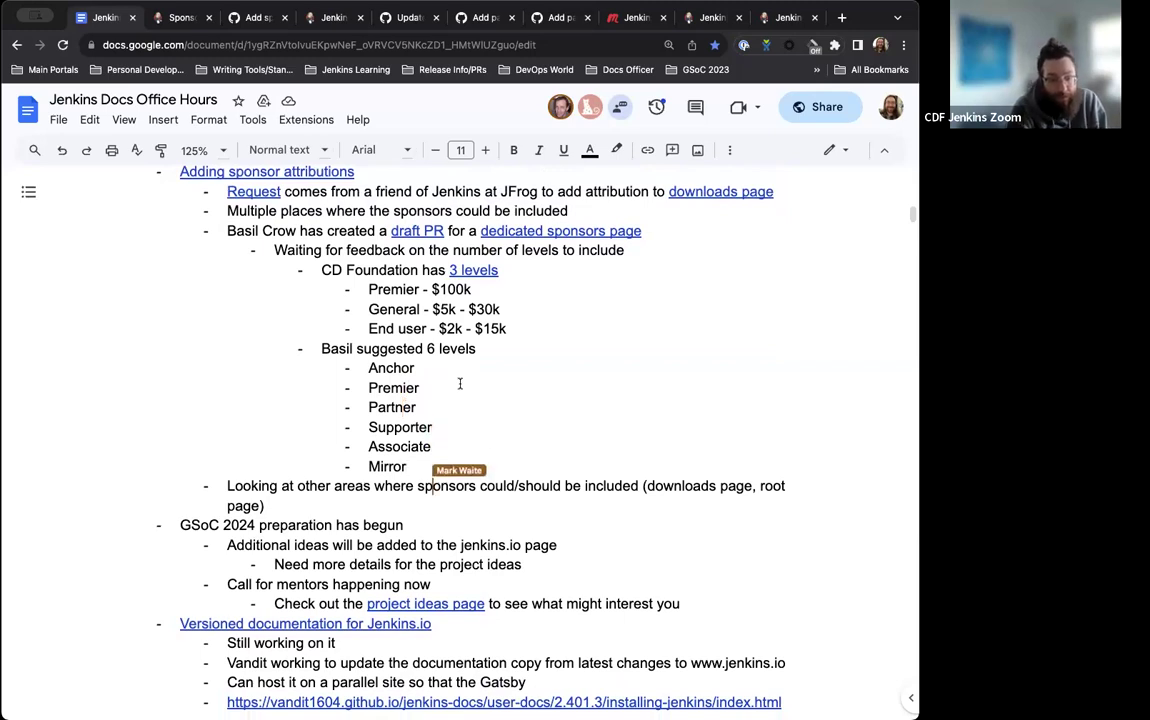
scroll(438, 456, "down", 1)
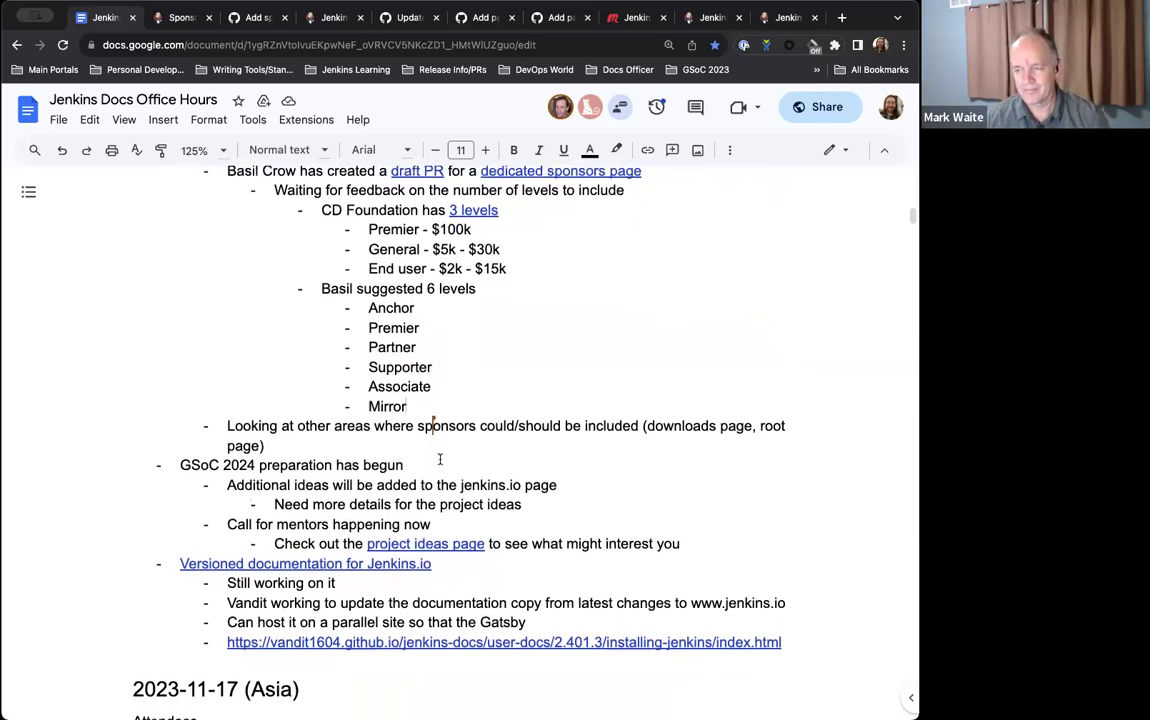
Read the GSoC 2024 preparation notes on additional project ideas and the call for mentors
scroll(438, 458, "down", 5)
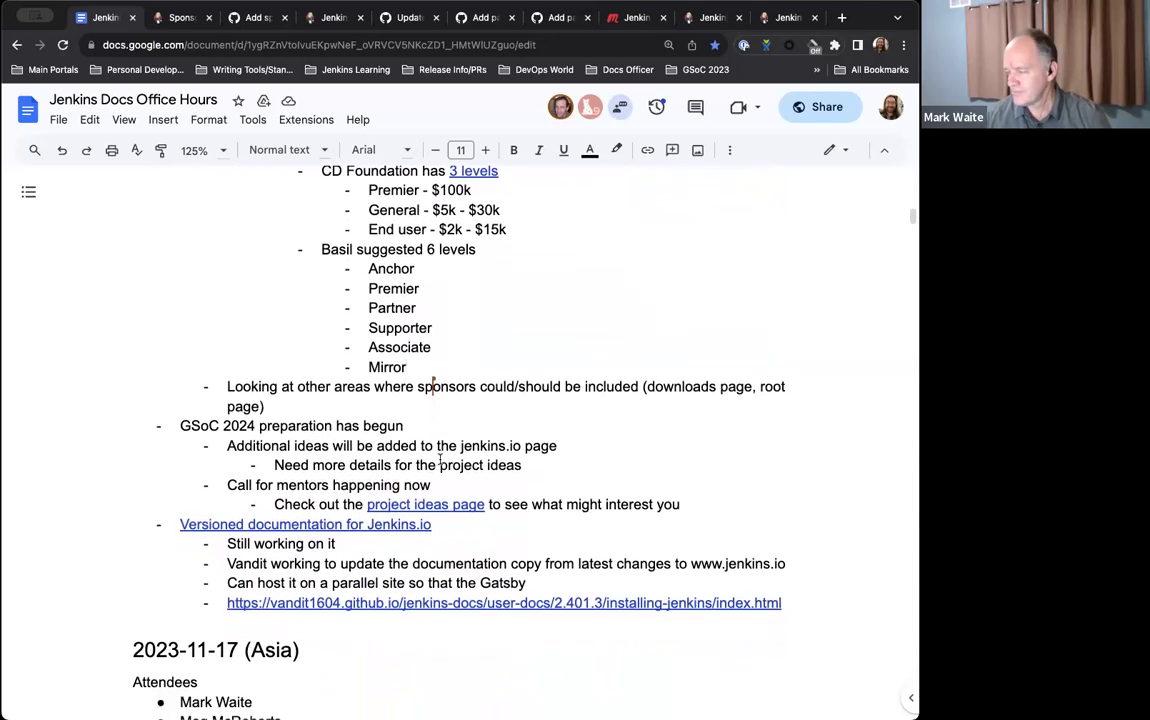
scroll(440, 459, "up", 3)
scroll(440, 458, "down", 3)
scroll(425, 410, "down", 2)
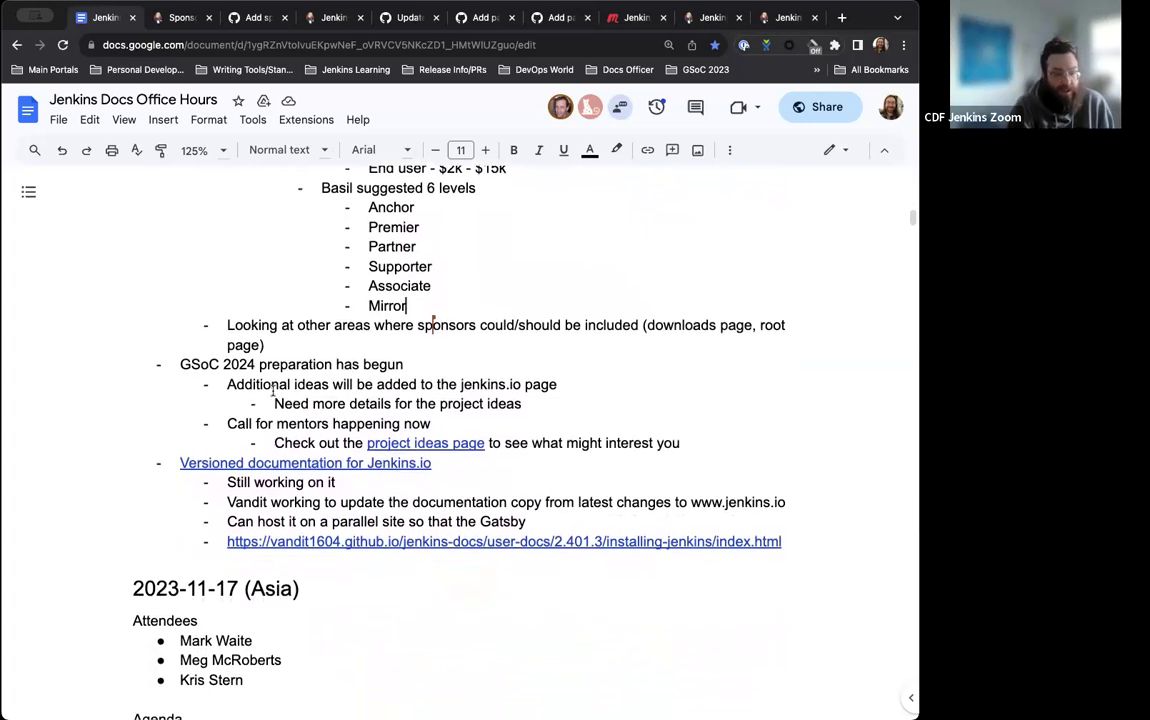
scroll(430, 360, "down", 1)
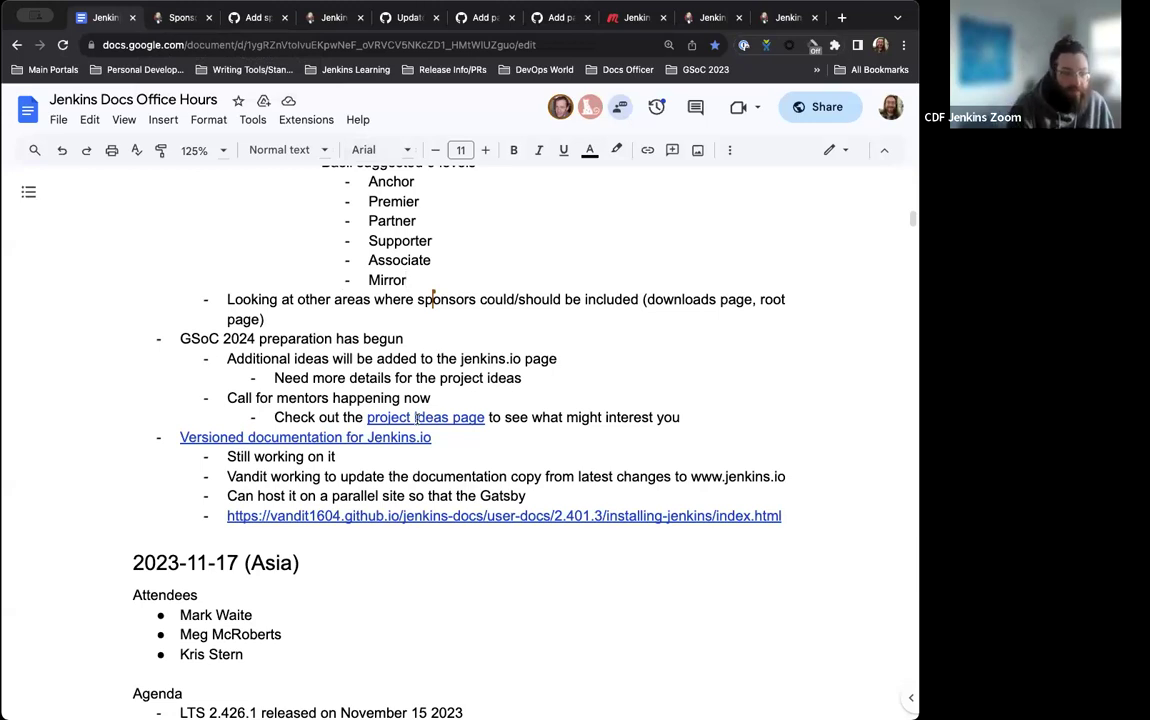
Read the versioned documentation notes and bring up the link preview for the 2.401.3 installing-jenkins page
scroll(416, 418, "down", 1)
scroll(416, 420, "down", 2)
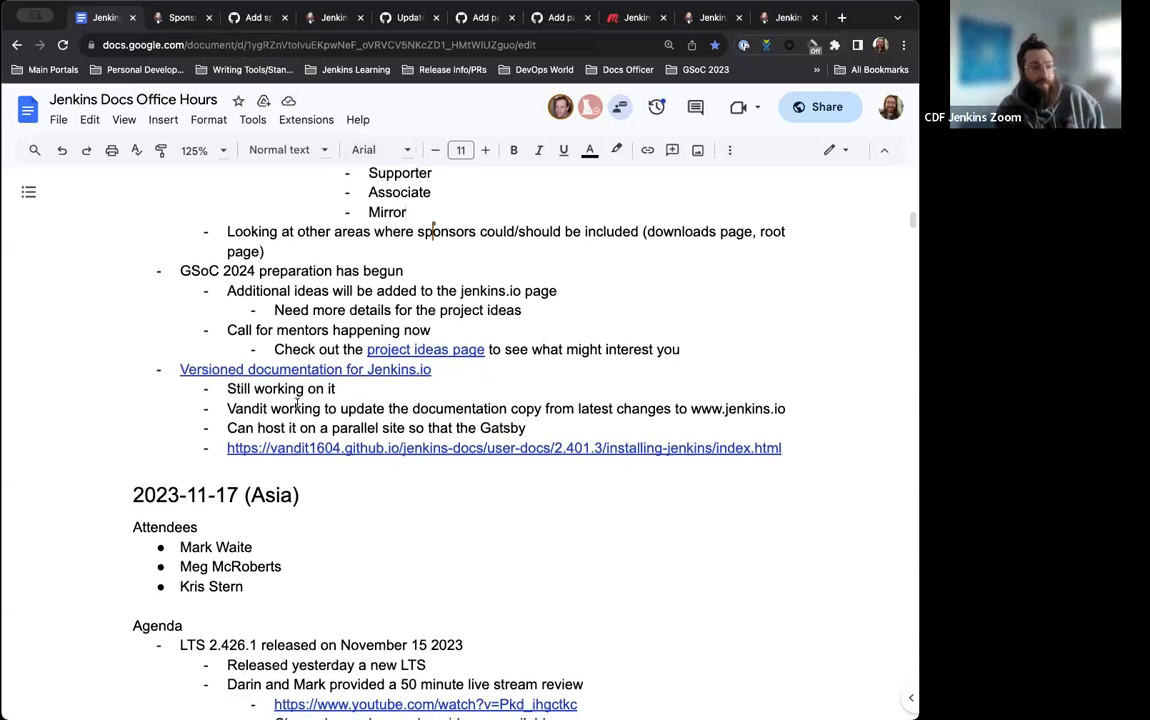
scroll(337, 406, "down", 1)
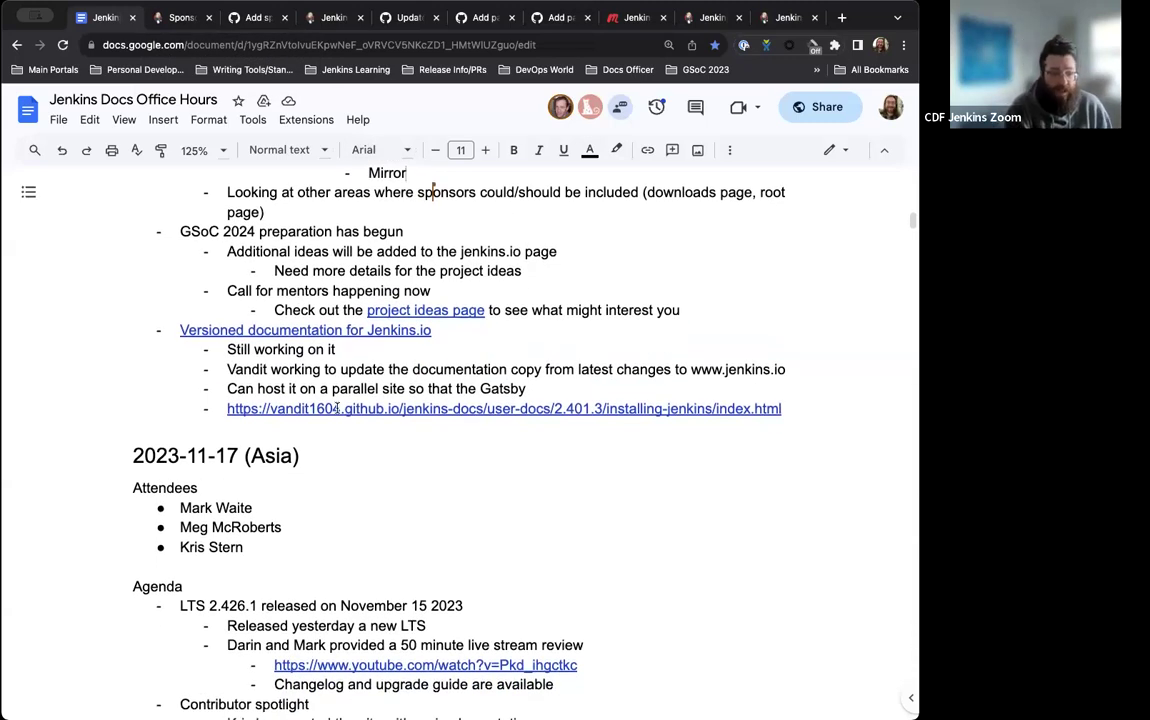
scroll(332, 389, "down", 1)
scroll(418, 330, "down", 1)
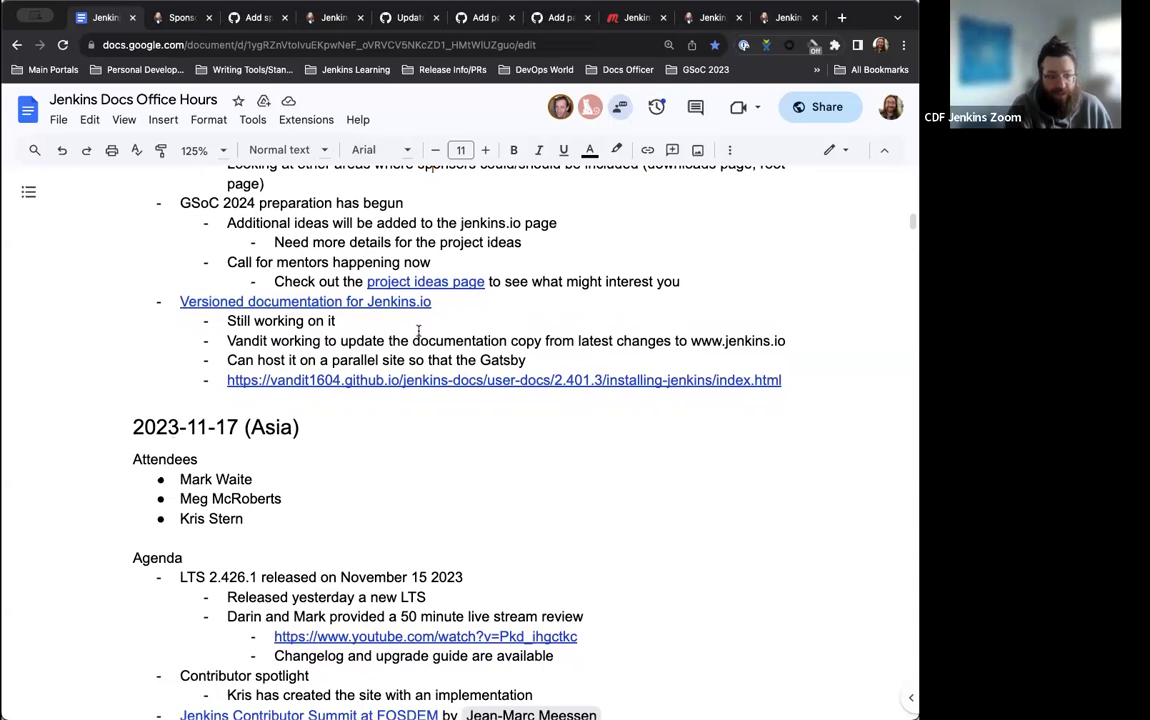
scroll(418, 330, "down", 1)
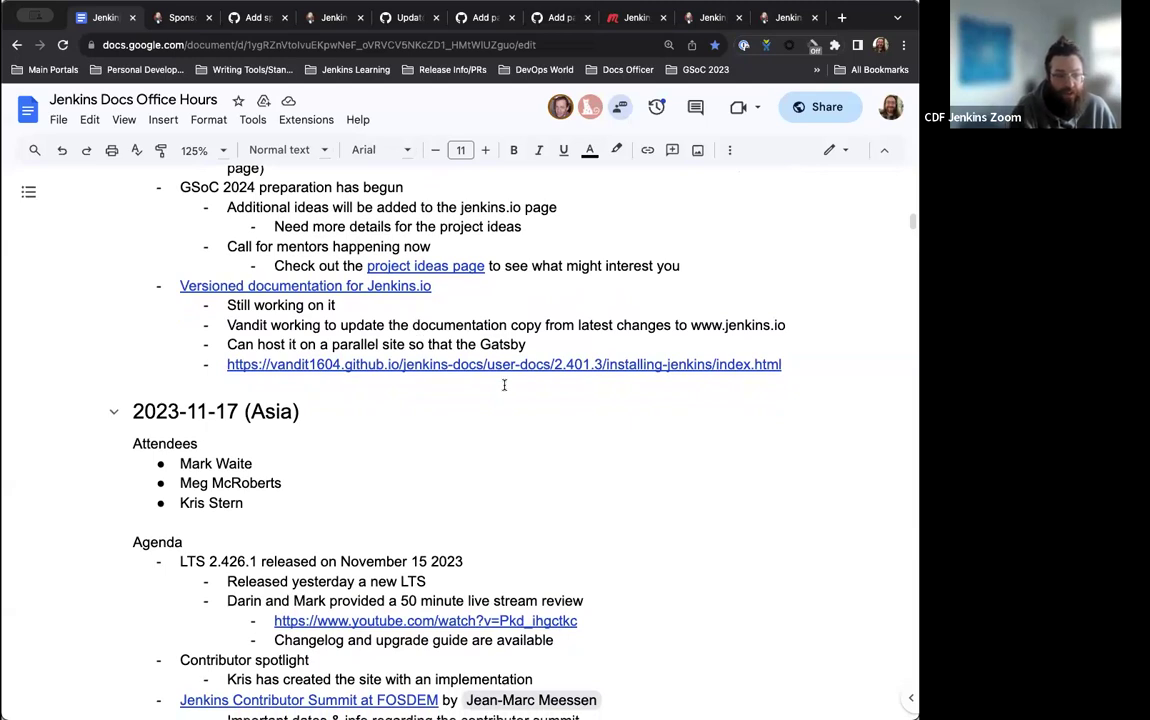
scroll(503, 380, "down", 1)
left_click(360, 346)
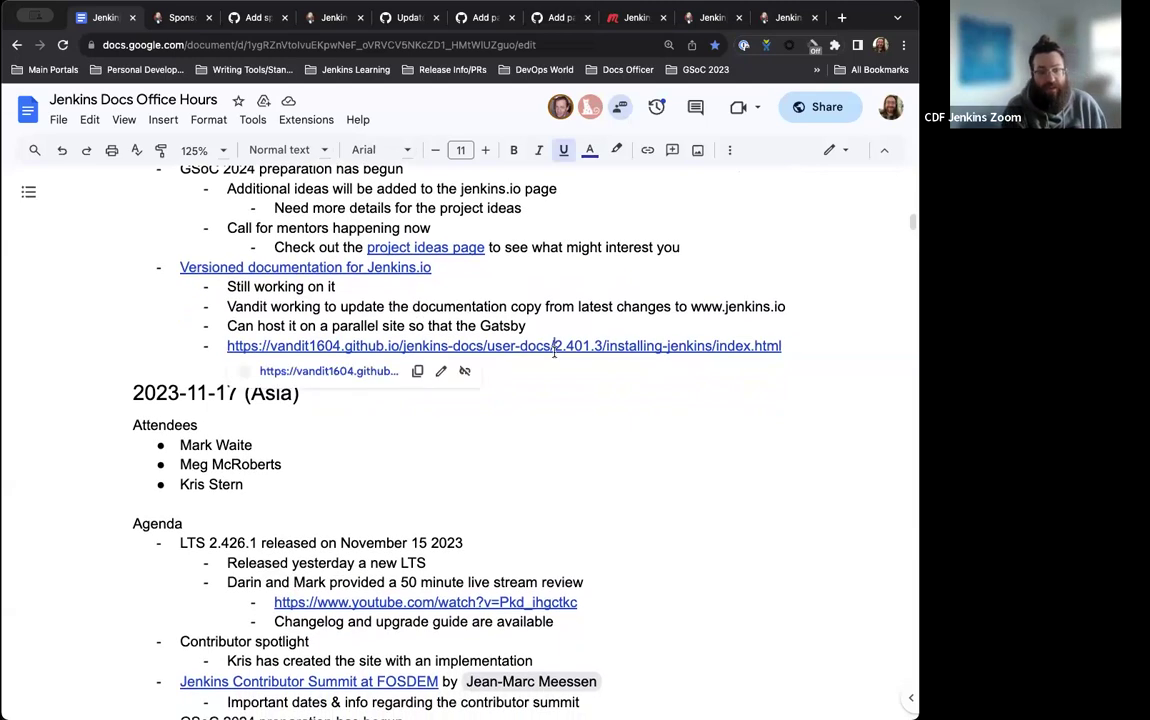
View the Initial Settings page of the linked 2.401.3 Jenkins user documentation and return to the Jenkins Docs Office Hours notes
left_click(358, 366)
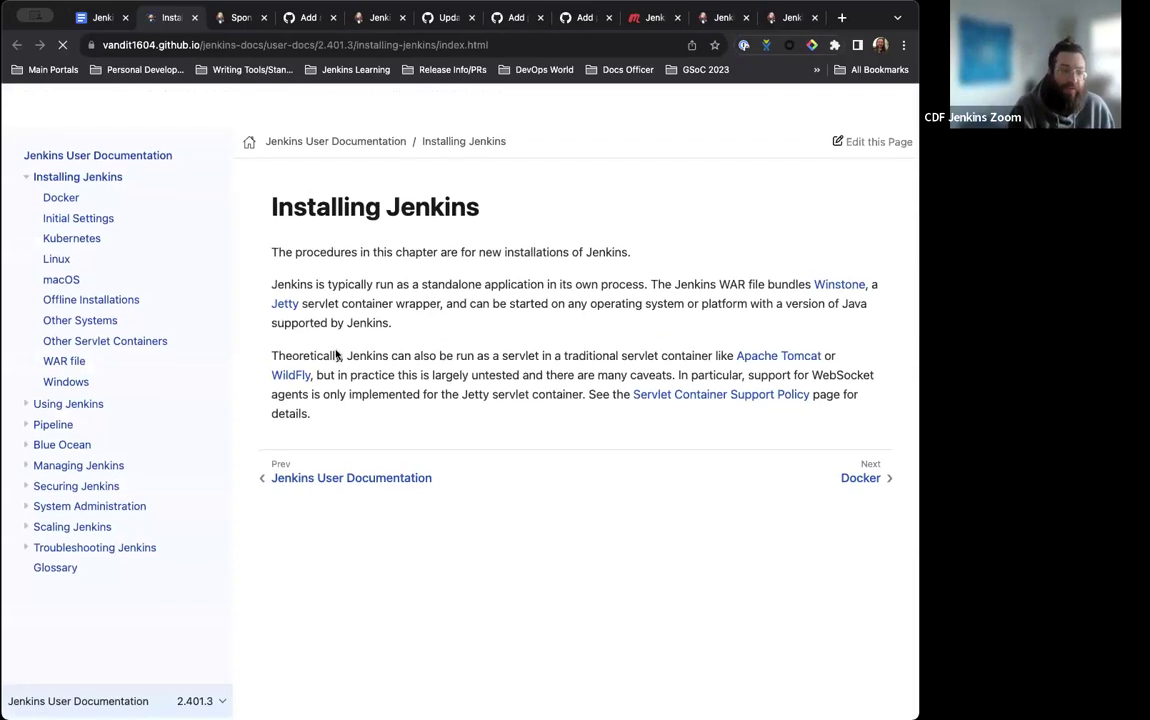
left_click(62, 222)
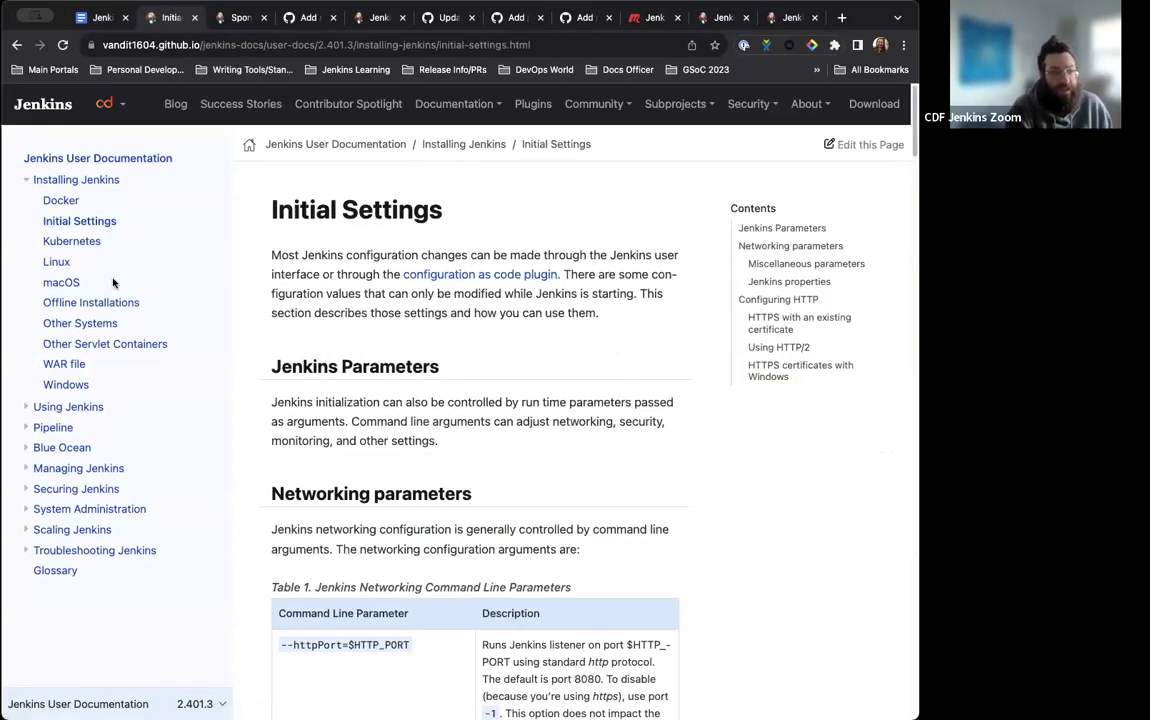
left_click(96, 19)
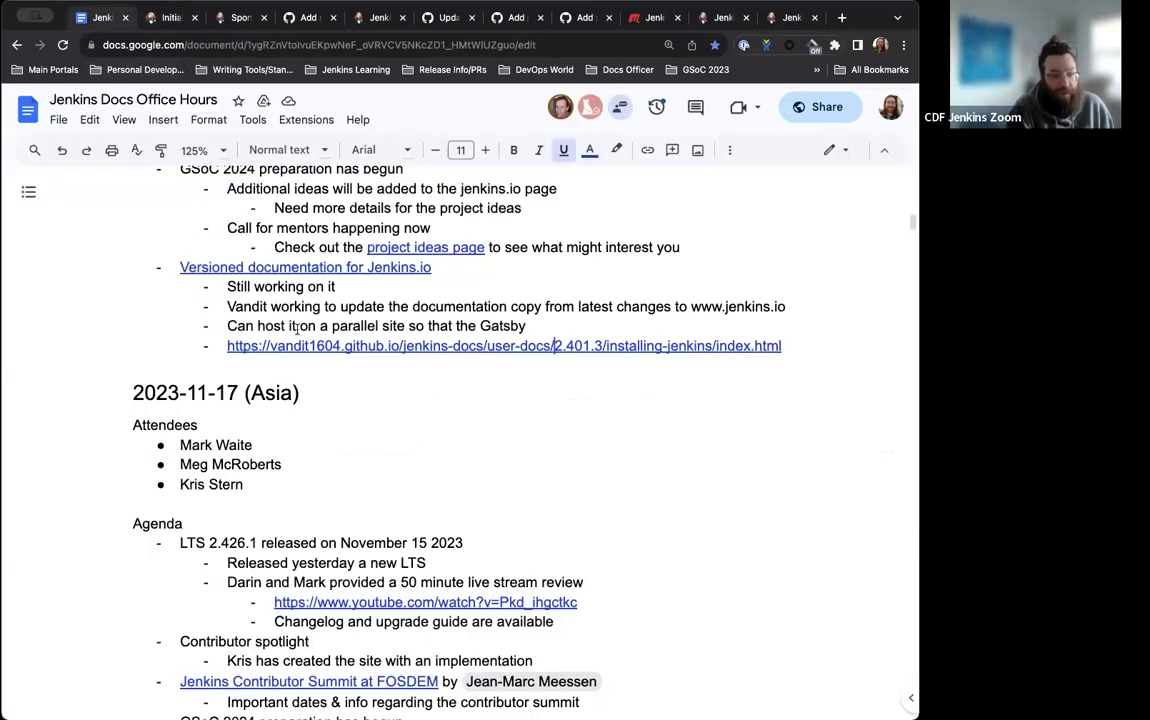
Go back over the 2023-11-30 agenda from the attendee list down to the versioned documentation notes
scroll(317, 338, "up", 5)
scroll(317, 338, "up", 10)
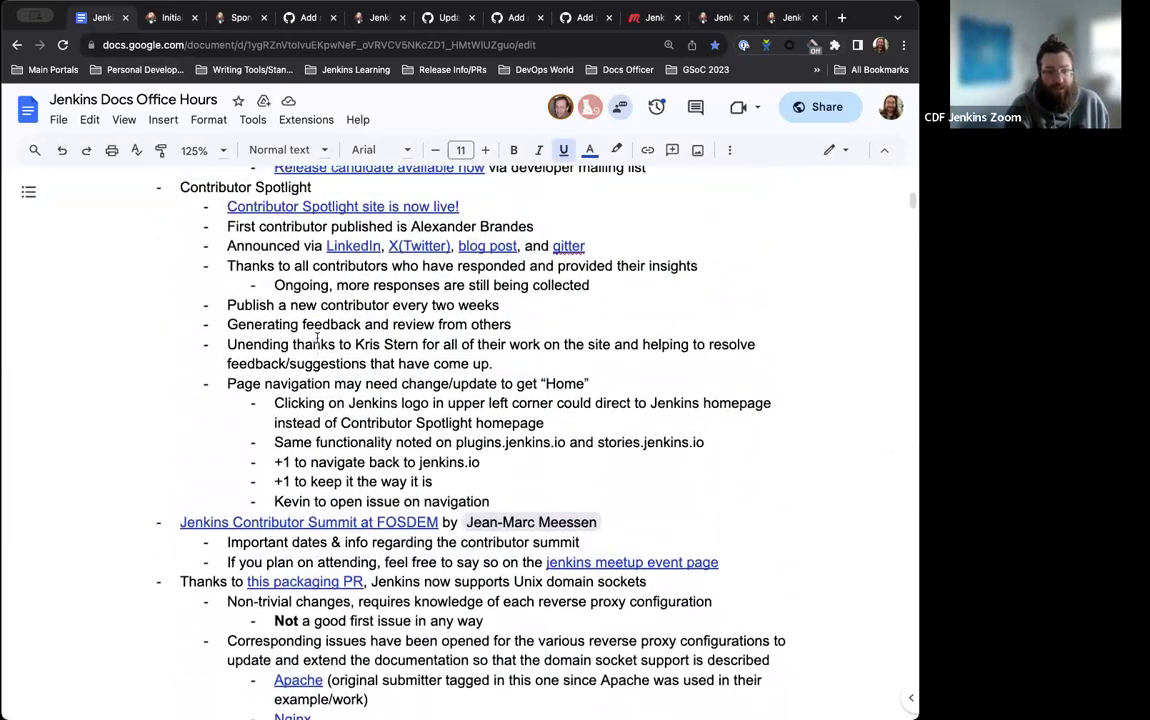
scroll(318, 338, "up", 5)
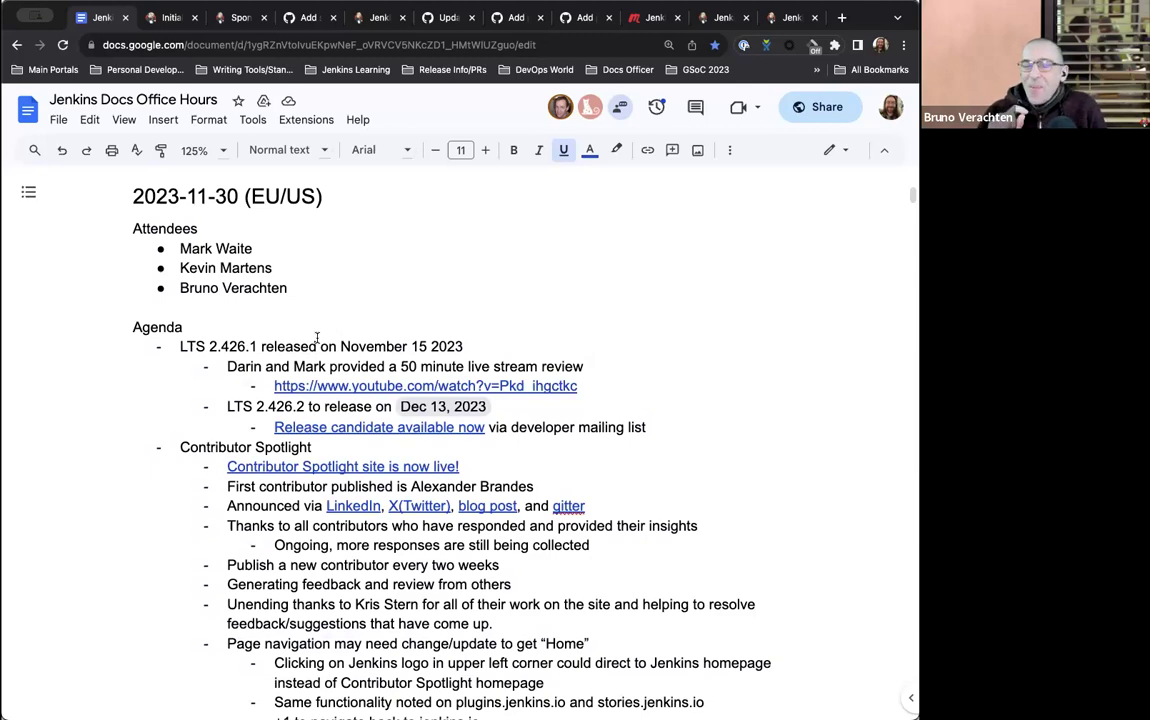
scroll(317, 337, "down", 15)
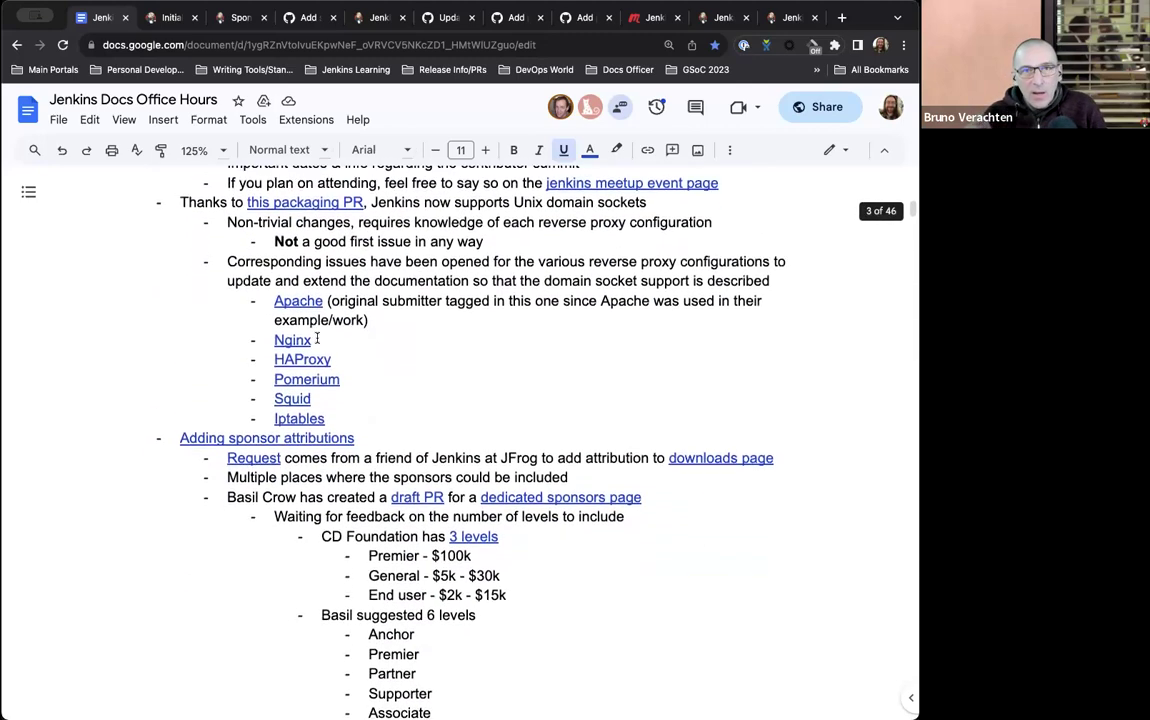
scroll(317, 337, "down", 5)
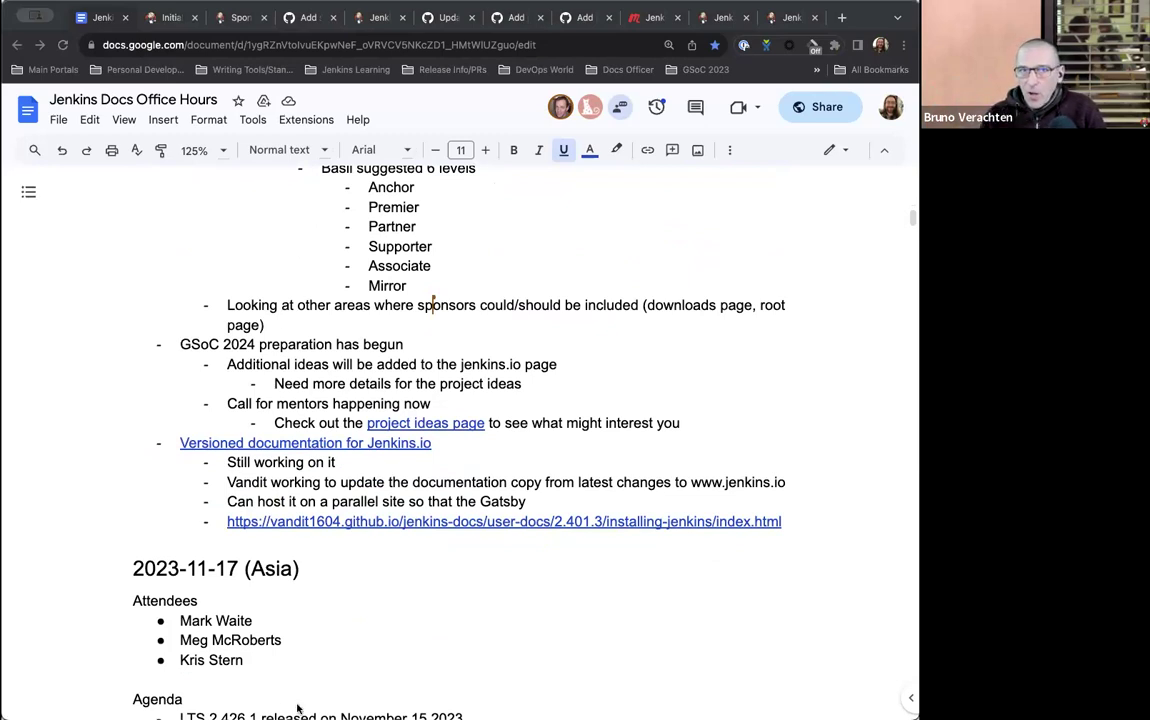
Add the agenda item "Cross-post for blog from medium" below the versioned documentation notes and link its text to the copied URL
left_click(807, 510)
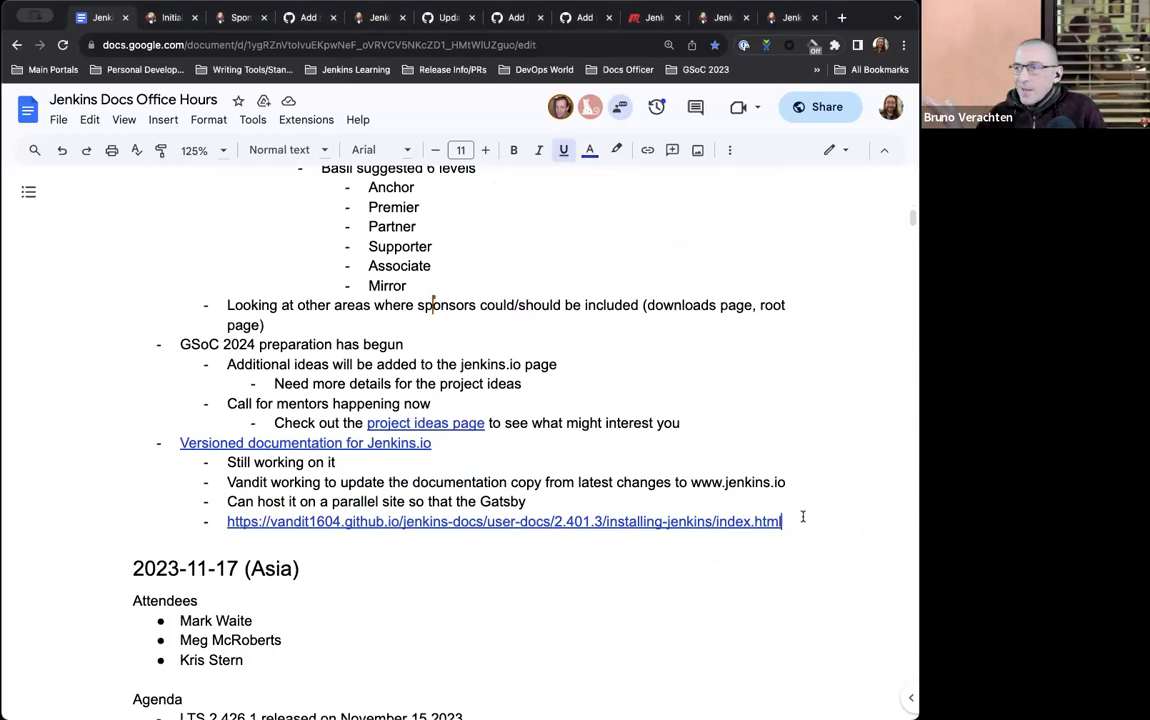
key("Return")
key("shift+Tab")
type("Cross-post for blog from medium")
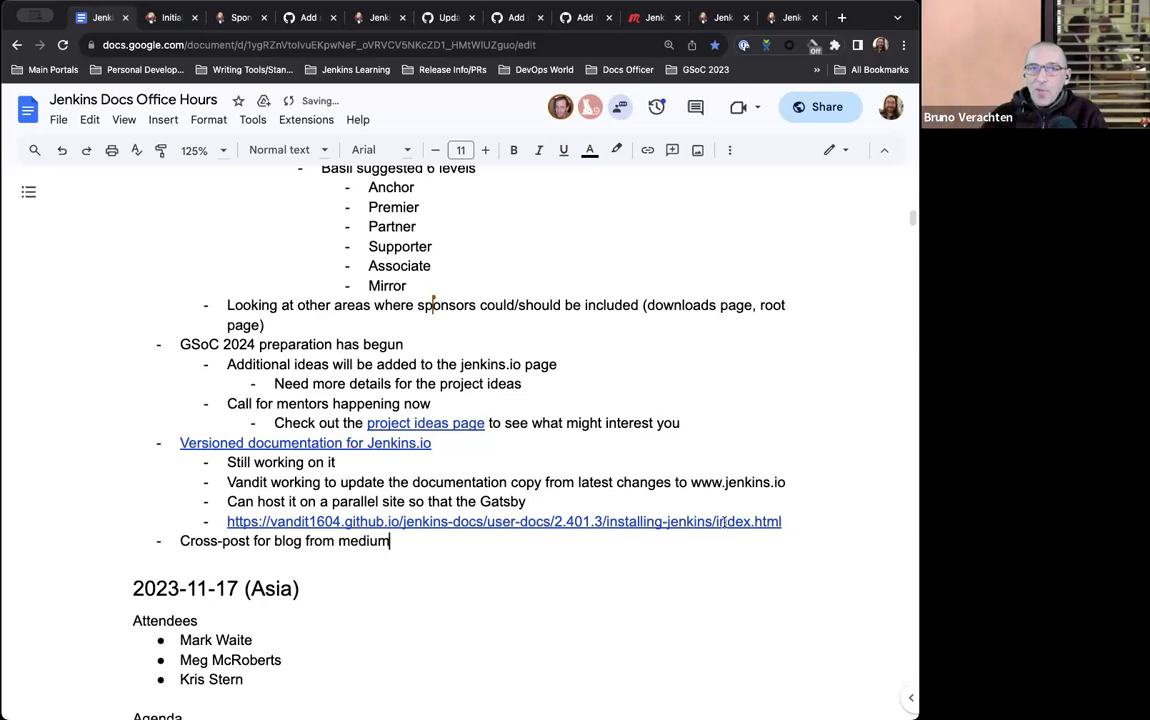
left_click(181, 540, "shift")
key("ctrl+v")
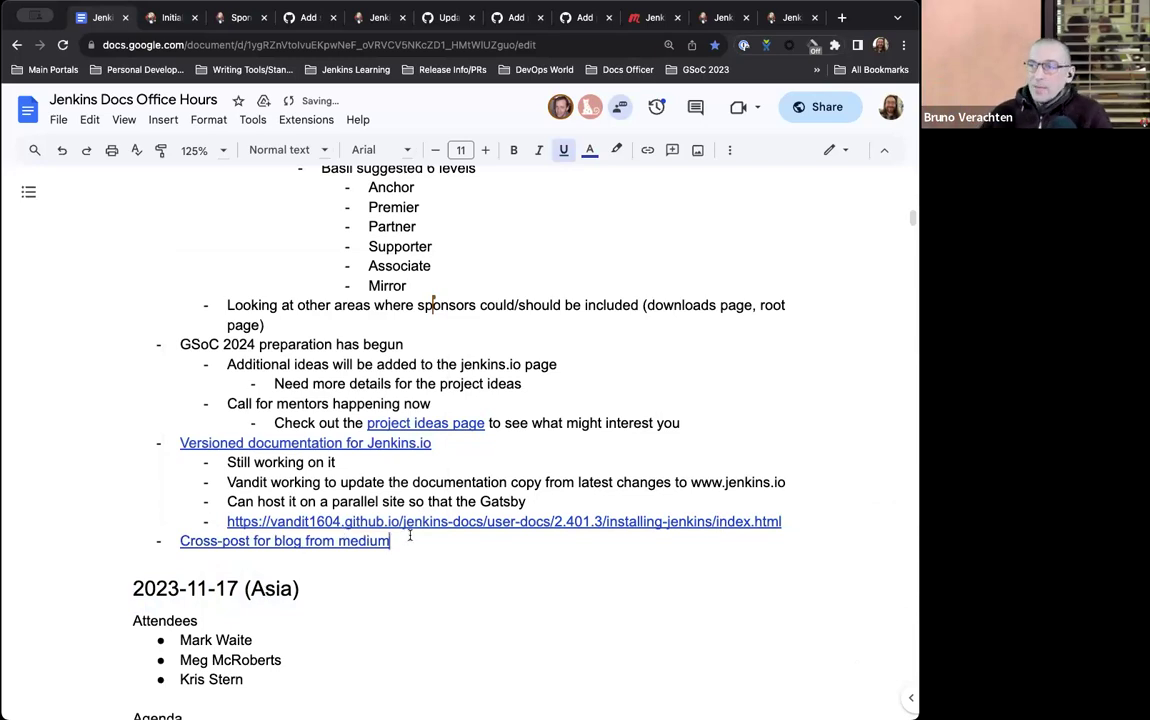
Add the sub-item "Contributing guide is working!!!" under the Medium blog cross-post item
key("Return")
key("Tab")
type("Contributin")
key("BackSpace")
type("ing guide is working")
key("BackSpace")
type("g!!!")
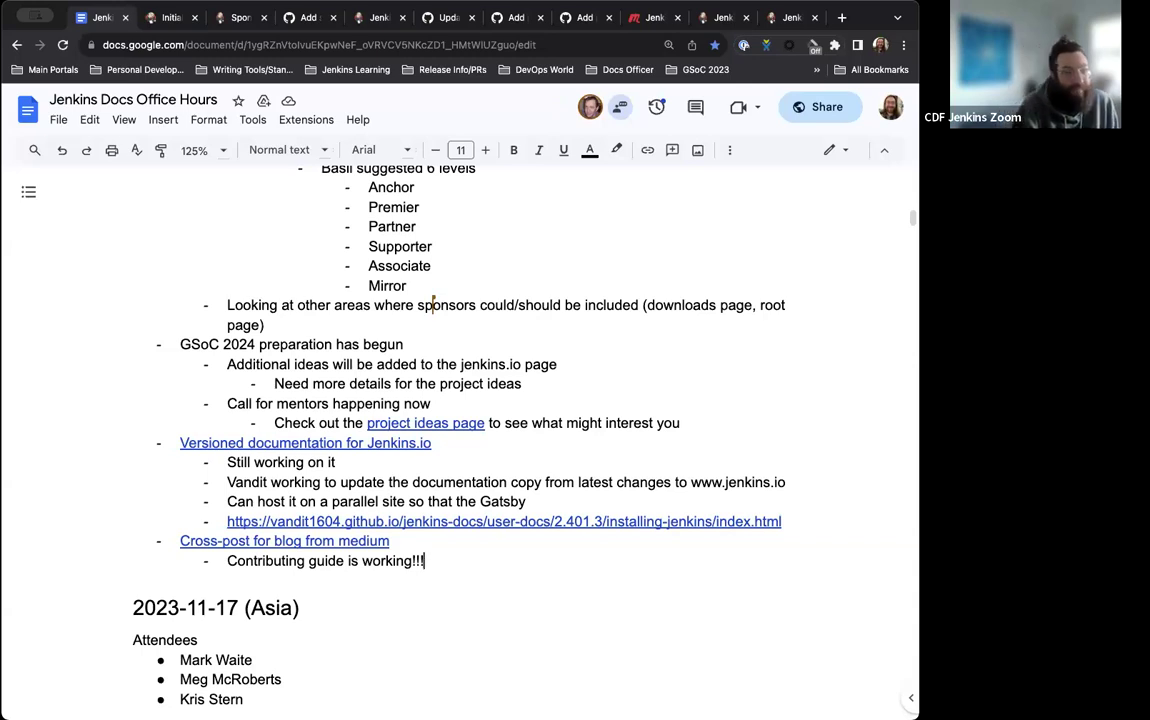
Return to the start of the 2023-11-30 notes and look over the attendees, LTS release and Contributor Spotlight items
scroll(473, 585, "up", 2)
scroll(473, 585, "up", 10)
scroll(473, 585, "up", 5)
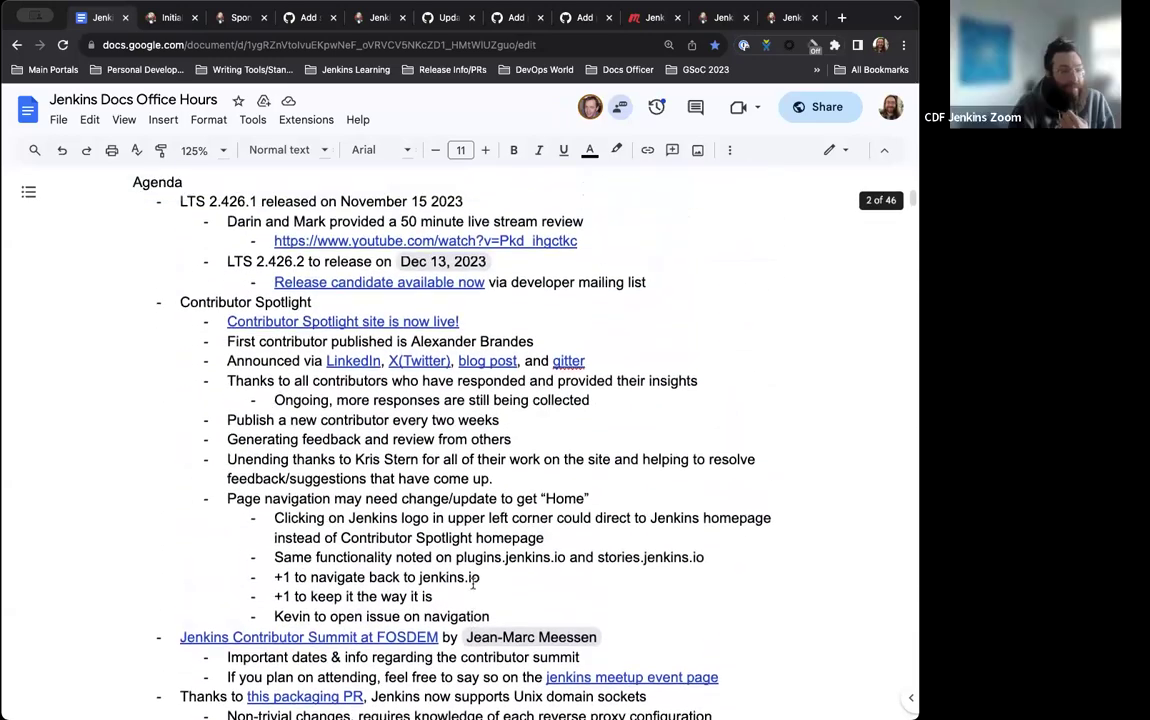
scroll(473, 585, "down", 1)
scroll(473, 585, "down", 1)
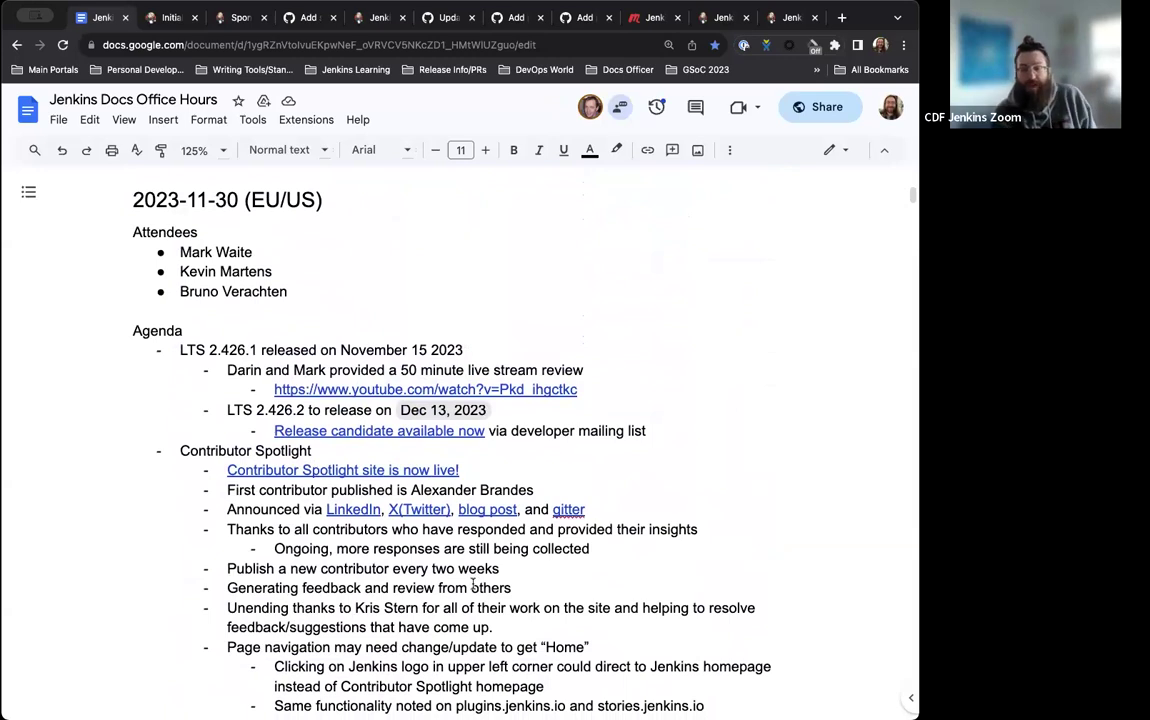